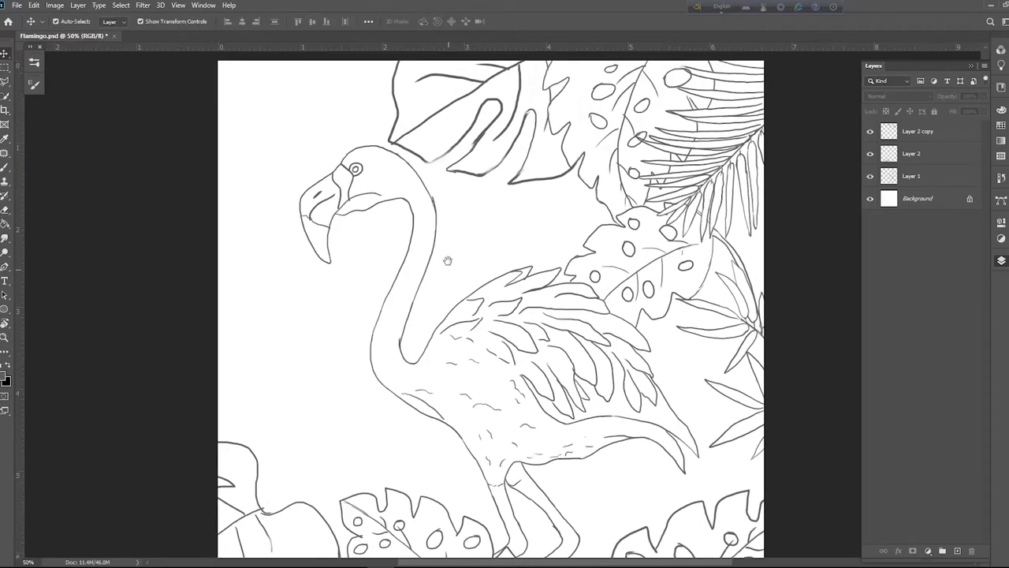
Step: Erase stray sketch marks around the flamingo's beak and neck on Layer 1
key("ctrl+plus")
left_click(413, 171)
key("e")
key("bracketright")
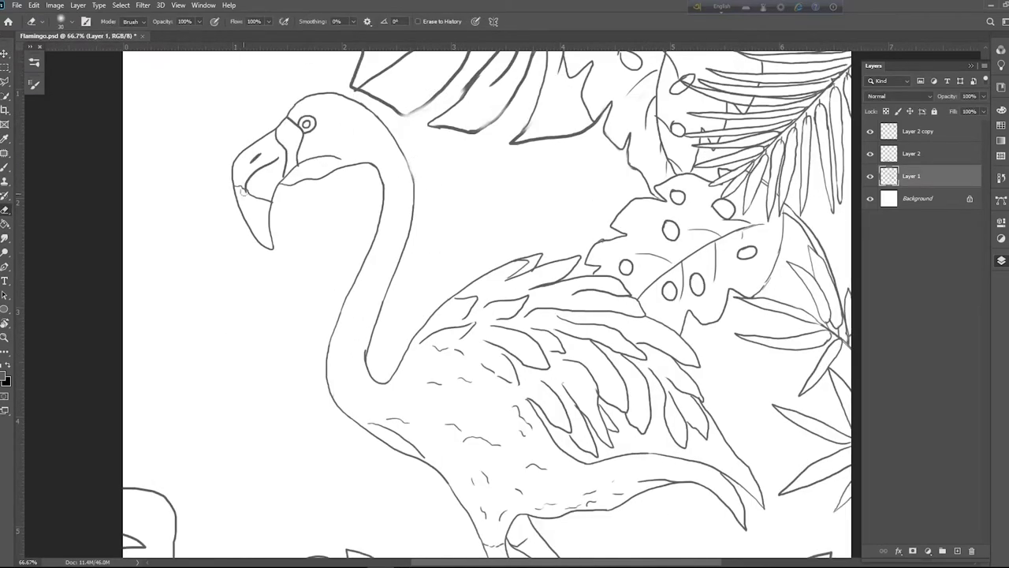
left_click_drag(367, 364, 358, 338)
left_click_drag(467, 235, 411, 101)
Step: Group Layer 1, Layer 2 and Layer 2 copy and name the group Sketch layer
left_click(9, 54)
left_click(155, 150)
left_click(928, 177)
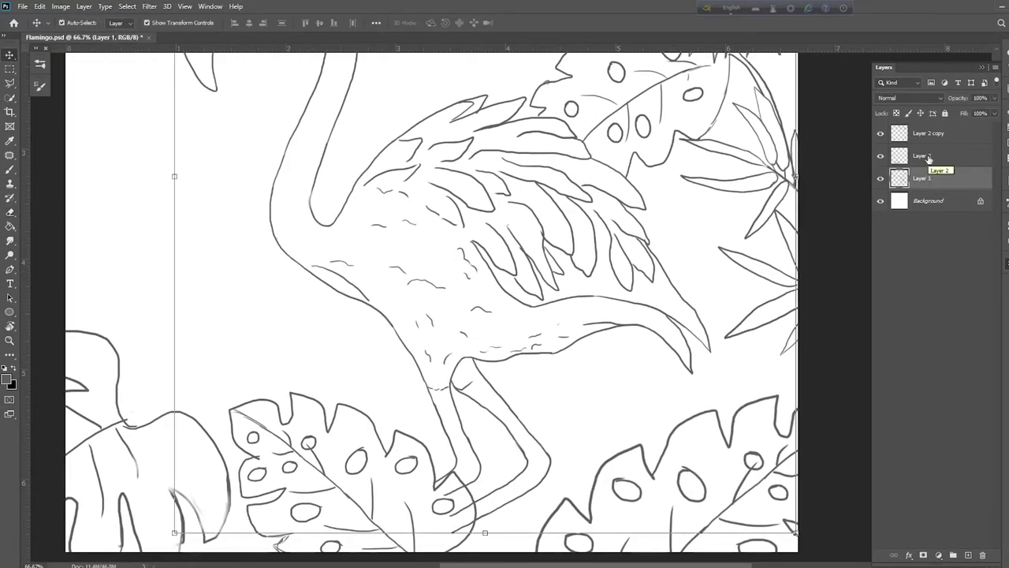
left_click(928, 134, "shift")
key("ctrl+g")
double_click(923, 128)
key("Return")
Step: Add a new layer named Base color and place it below the Sketch layer group
key("ctrl+shift+alt+n")
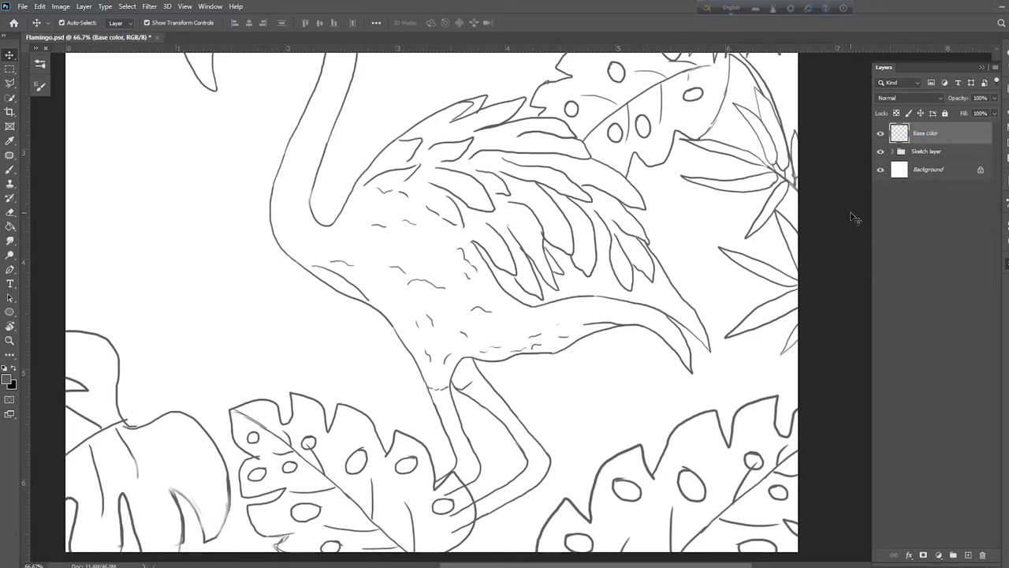
scroll(665, 335, "up", 5)
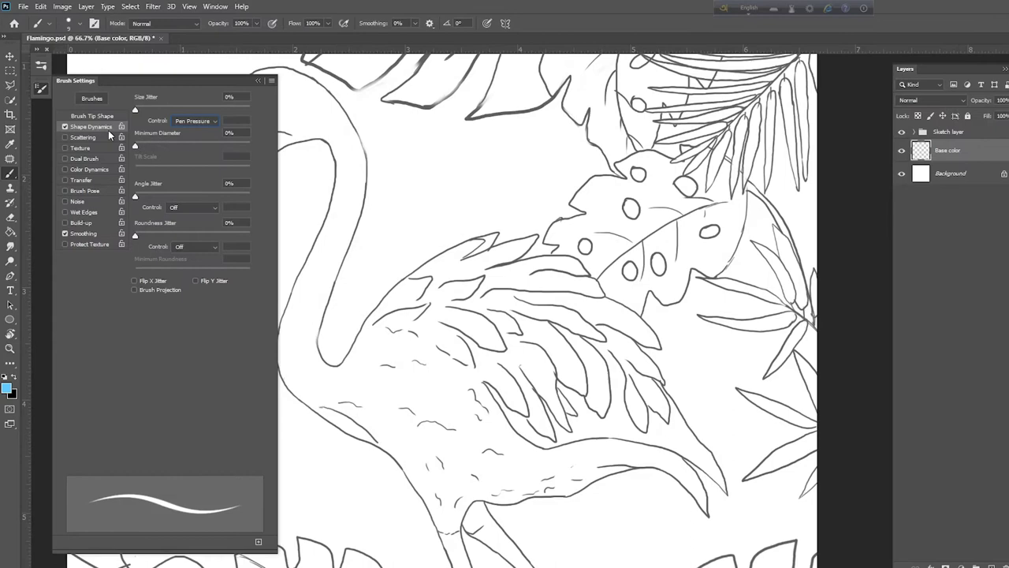
left_click(41, 86)
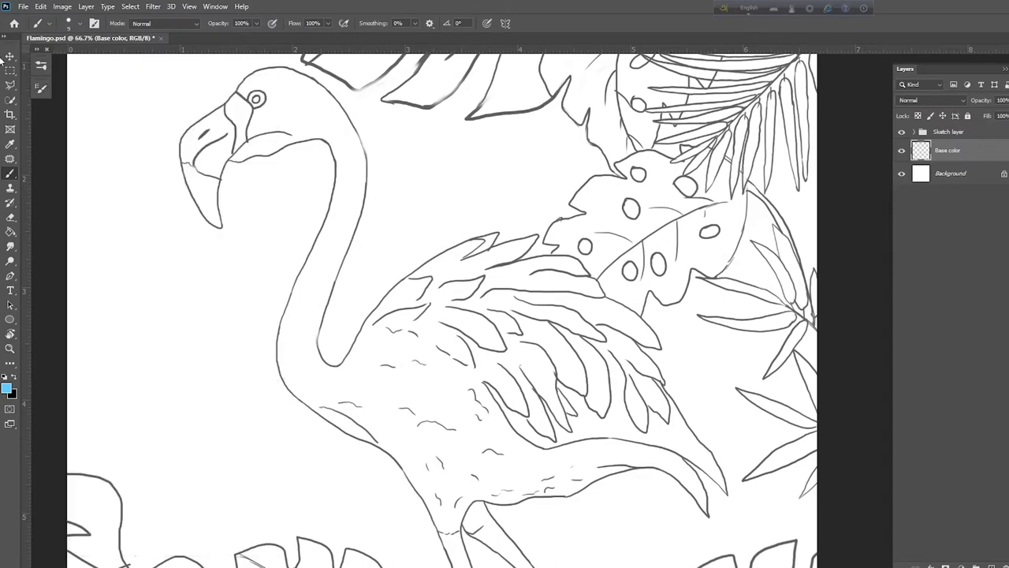
Step: Try blue test strokes on the flamingo's head with pressure-controlled opacity and the brush flow at 55%
left_click(272, 24)
left_click(328, 24)
left_click_drag(328, 37, 305, 37)
left_click_drag(271, 96, 290, 98)
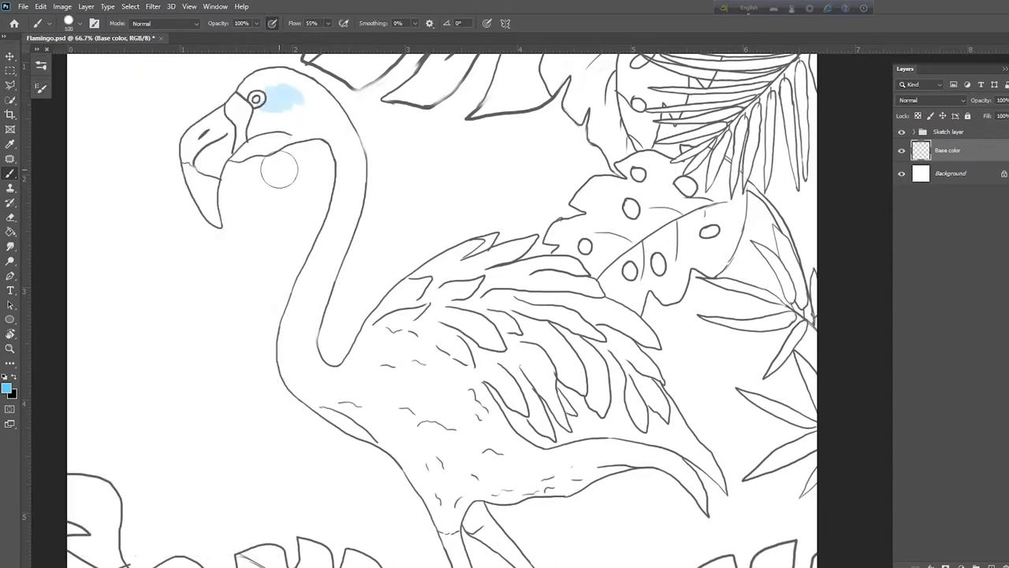
key("ctrl+z")
key("bracketright")
key("bracketright")
key("bracketright")
key("bracketright")
left_click_drag(266, 136, 284, 124)
key("ctrl+z")
Step: Try a blue test stroke below the eye with the brush flow at 100% and undo it
left_click(328, 24)
left_click_drag(305, 38, 328, 37)
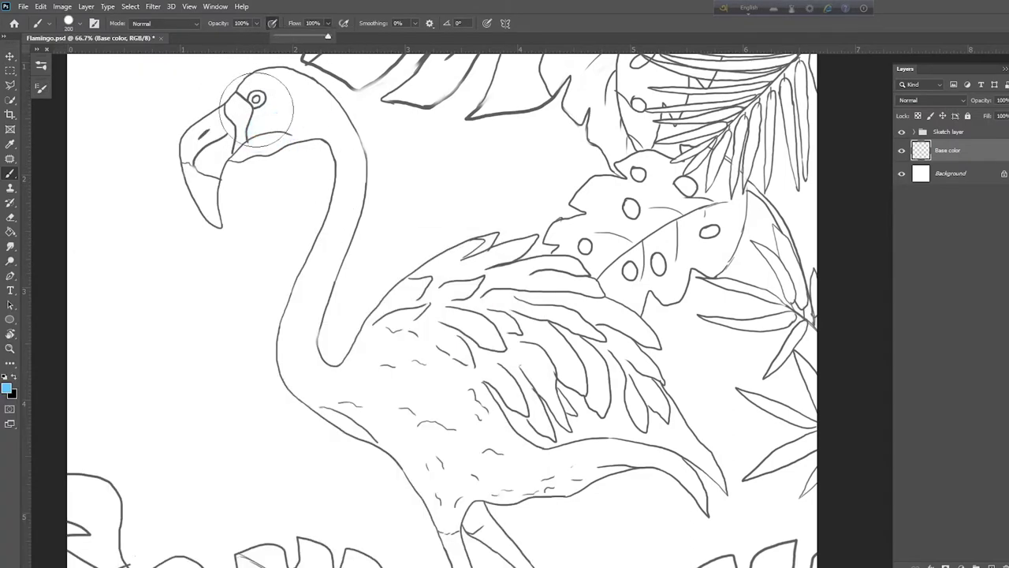
left_click_drag(267, 130, 287, 134)
key("ctrl+z")
Step: Turn off pressure-controlled opacity, set the brush flow to 61% and paint the flamingo's cheek and throat blue
left_click(273, 23)
left_click_drag(329, 24, 308, 37)
key("ctrl+minus")
key("ctrl+minus")
key("ctrl+plus")
key("ctrl+plus")
key("ctrl+plus")
left_click_drag(421, 392, 634, 470)
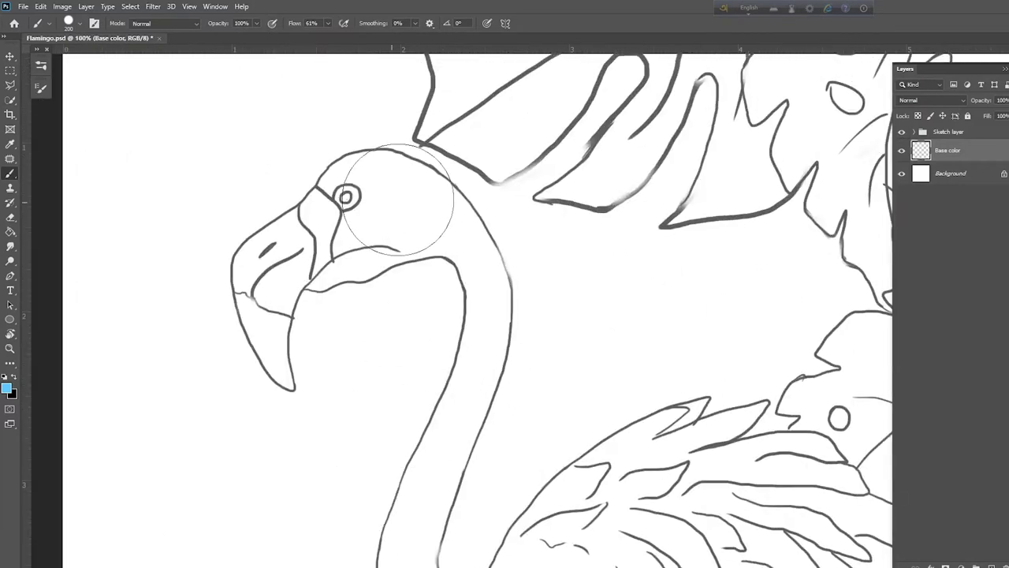
key("bracketleft")
key("bracketleft")
key("bracketleft")
key("bracketleft")
key("bracketleft")
mouse_move(365, 257)
left_mouse_down()
mouse_move(315, 284)
mouse_move(417, 247)
mouse_move(382, 242)
mouse_move(340, 259)
mouse_move(372, 210)
mouse_move(397, 225)
left_mouse_up()
Step: Choose a lighter blue and paint the top of the flamingo's head around and above the eye
left_click(8, 389)
left_click(824, 257)
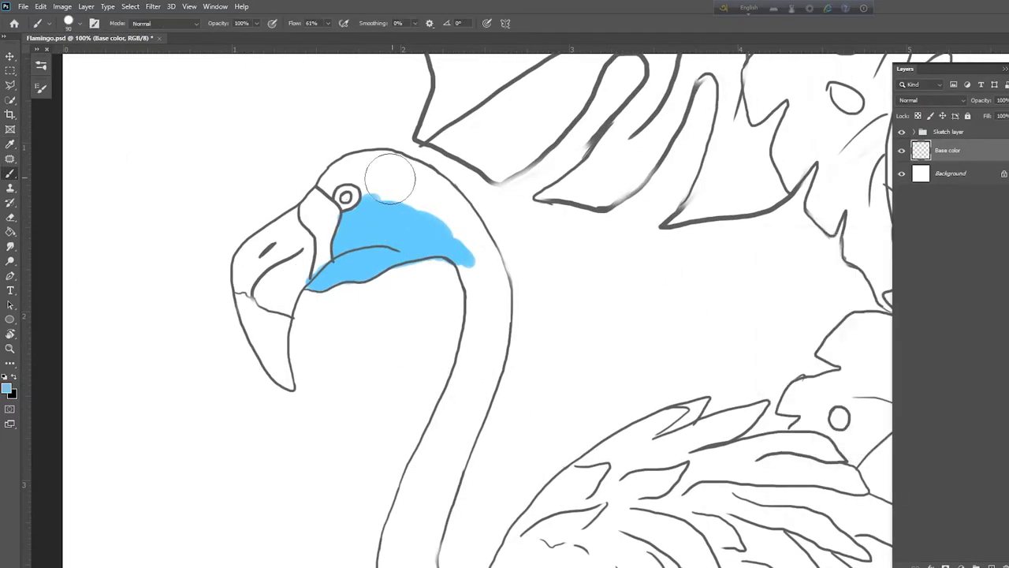
key("ctrl+z")
mouse_move(382, 187)
left_mouse_down()
mouse_move(410, 194)
mouse_move(335, 175)
left_mouse_up()
left_click(8, 389)
left_click(809, 256)
Step: Switch the brush to a rough-edged, flat-tipped preset and try a stroke at the back of the head
left_click(93, 24)
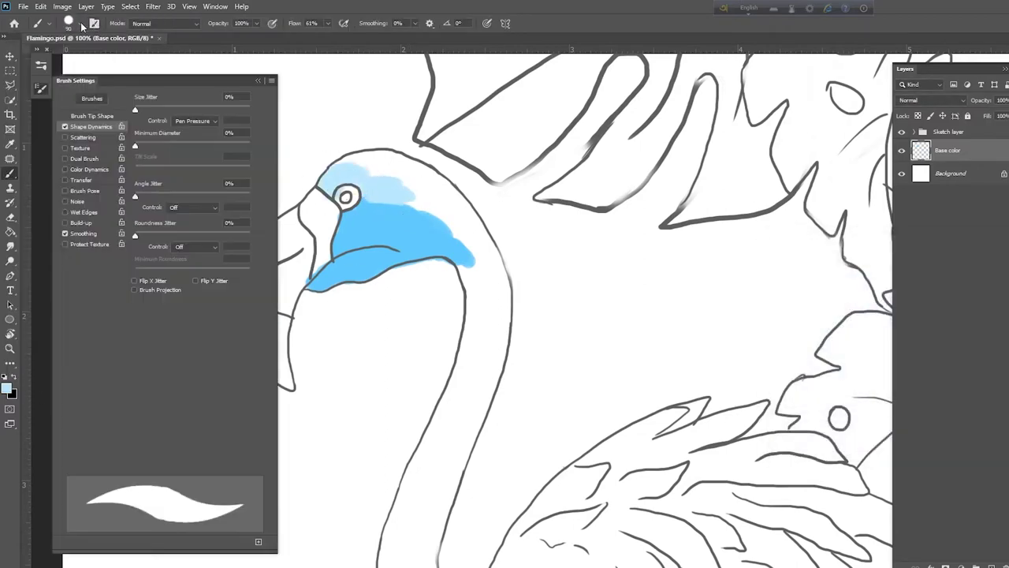
left_click(79, 24)
left_click(94, 24)
left_click(94, 24)
left_click(88, 137)
left_click(80, 24)
left_click(79, 314)
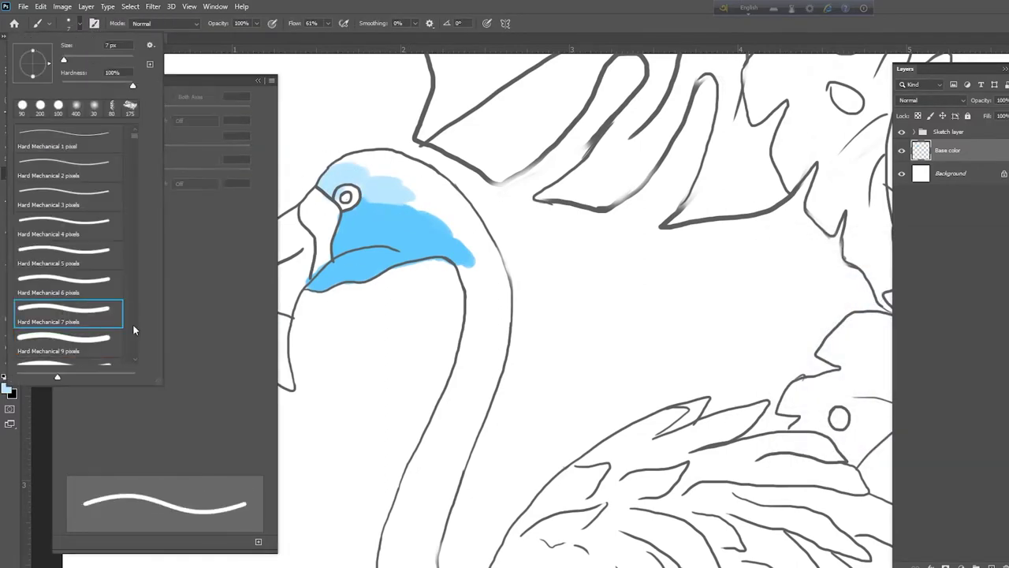
left_click_drag(133, 323, 246, 176)
left_click(73, 350)
mouse_move(431, 195)
left_mouse_down()
mouse_move(444, 205)
mouse_move(356, 176)
mouse_move(364, 189)
mouse_move(427, 172)
mouse_move(479, 229)
left_mouse_up()
left_click(94, 24)
Step: Paint the crown and the front of the neck light blue and the back of the neck darker blue
key("bracketleft")
key("bracketleft")
key("bracketleft")
key("bracketleft")
key("bracketleft")
left_click_drag(372, 317, 335, 181)
mouse_move(358, 391)
left_mouse_down()
mouse_move(350, 425)
mouse_move(369, 501)
left_mouse_up()
mouse_move(379, 510)
left_mouse_down()
mouse_move(354, 466)
mouse_move(406, 181)
mouse_move(391, 270)
left_mouse_up()
left_click_drag(391, 270, 403, 197)
left_click(366, 164, "alt")
mouse_move(424, 246)
left_mouse_down()
mouse_move(389, 336)
mouse_move(366, 444)
mouse_move(368, 405)
left_mouse_up()
mouse_move(383, 159)
left_mouse_down()
mouse_move(427, 229)
mouse_move(375, 373)
left_mouse_up()
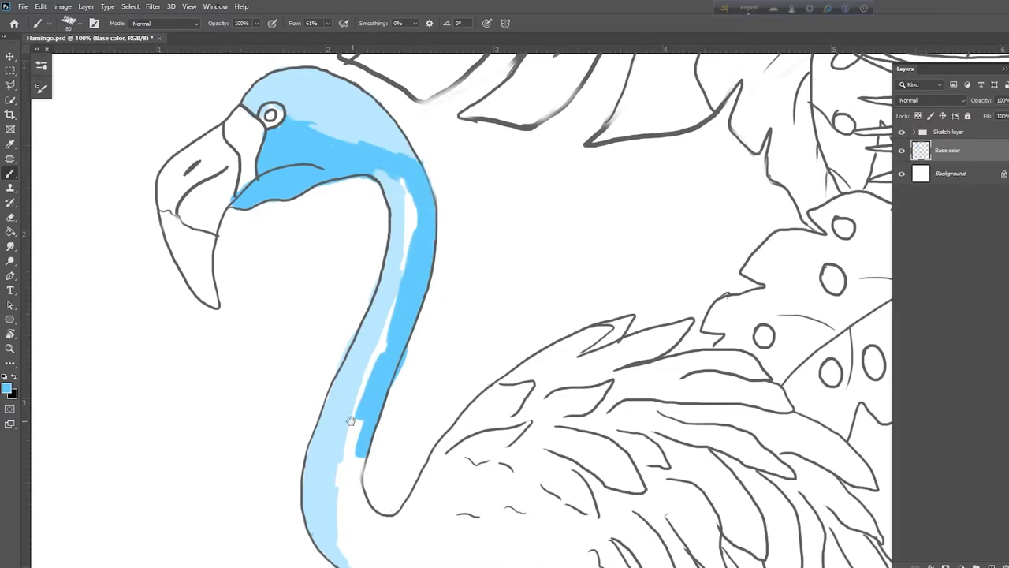
Step: Sample the neck's light blue and fill the white gap between the two blues along the neck
left_click_drag(352, 421, 343, 342)
left_click(319, 348, "alt")
left_click(6, 388)
key("Return")
key("b")
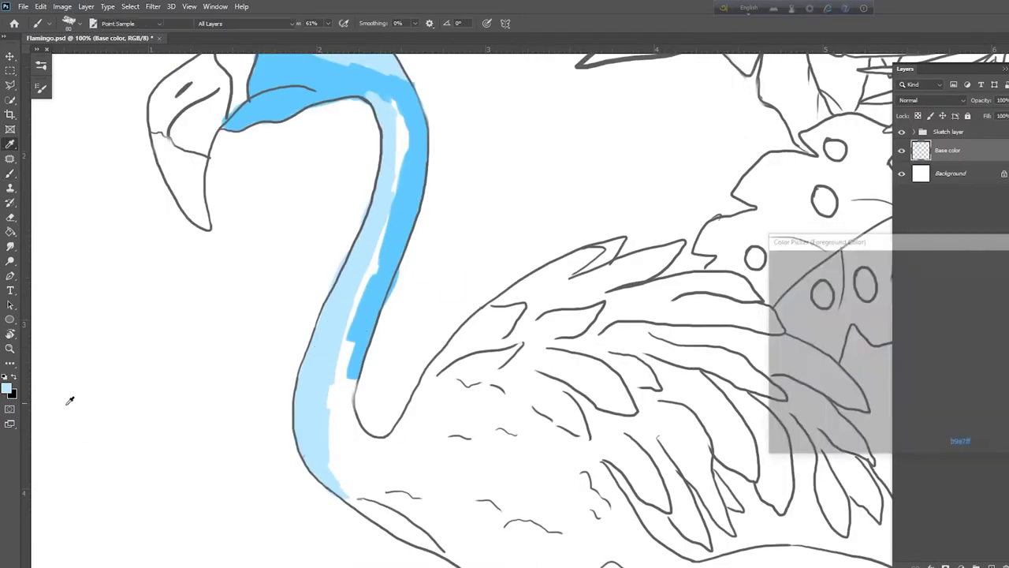
key("alt")
mouse_move(344, 364)
left_mouse_down()
mouse_move(384, 225)
mouse_move(389, 107)
left_mouse_up()
mouse_move(380, 396)
left_mouse_down()
mouse_move(421, 415)
mouse_move(286, 244)
left_mouse_up()
Step: Sample the darker blue and paint the shadow at the base of the neck and upper breast
left_click(282, 261, "alt")
key("ctrl+minus")
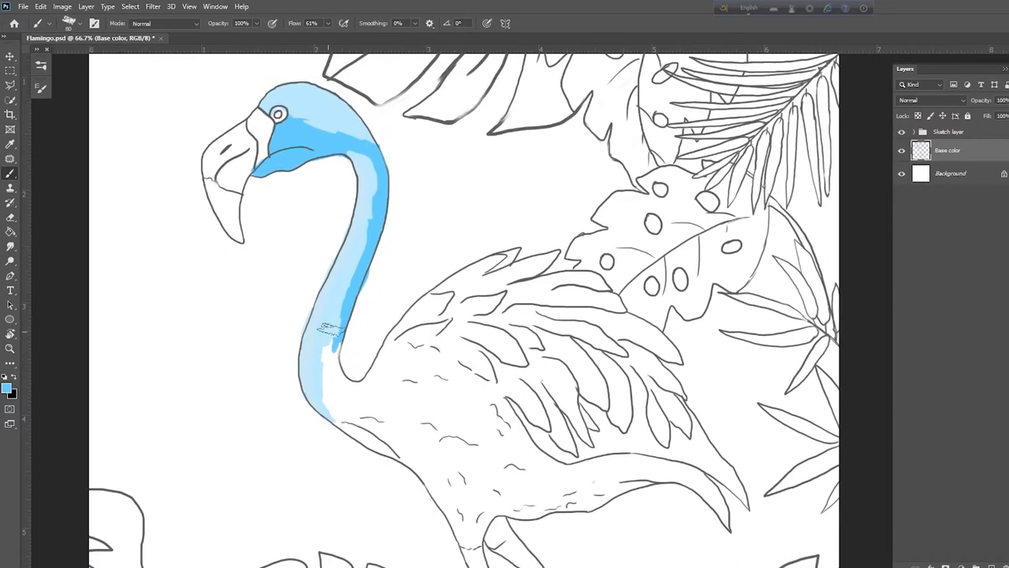
mouse_move(335, 343)
left_mouse_down()
mouse_move(335, 416)
mouse_move(386, 451)
left_mouse_up()
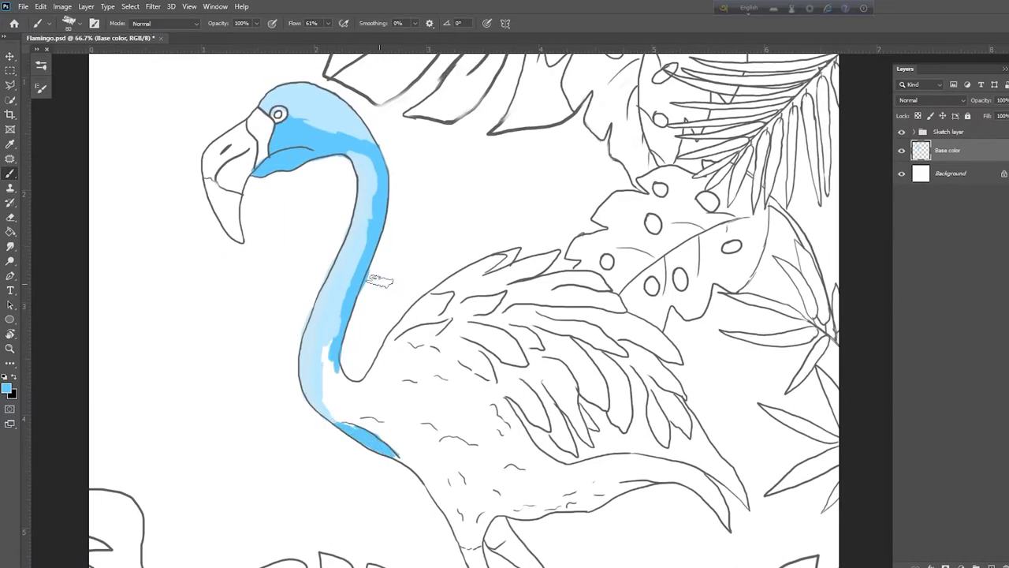
Step: Enlarge the brush and paint the lower neck, breast, thighs and tail underside in the darker blue
key("ctrl+minus")
key("ctrl+minus")
key("ctrl+plus")
key("ctrl+plus")
key("ctrl+minus")
left_click_drag(567, 373, 478, 334)
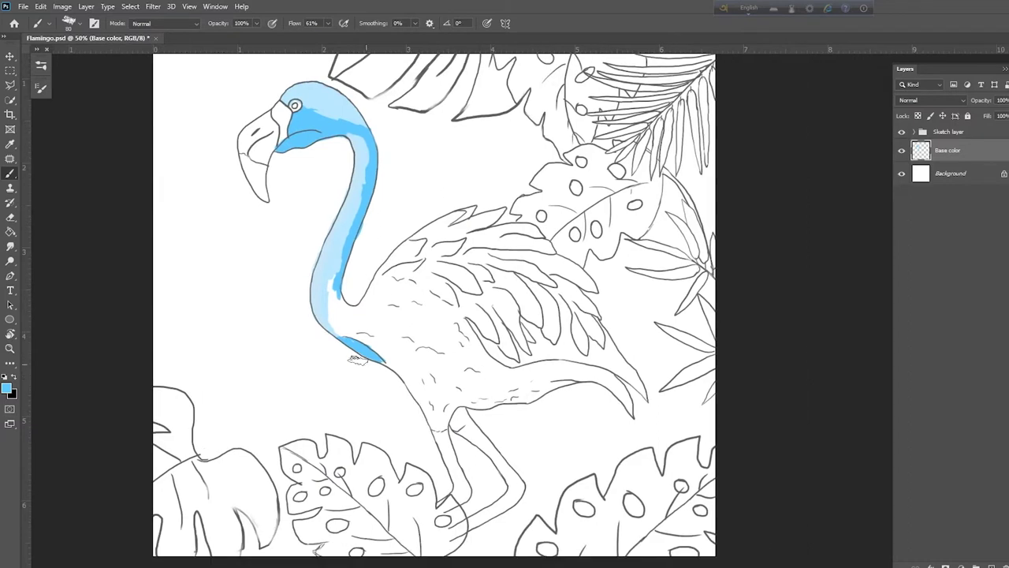
key("bracketright")
key("bracketright")
key("bracketright")
key("bracketright")
mouse_move(371, 343)
left_mouse_down()
mouse_move(356, 318)
mouse_move(422, 345)
left_mouse_up()
mouse_move(442, 412)
left_mouse_down()
mouse_move(407, 358)
mouse_move(396, 365)
mouse_move(445, 414)
mouse_move(404, 341)
mouse_move(374, 332)
mouse_move(364, 293)
mouse_move(352, 316)
mouse_move(332, 278)
mouse_move(406, 355)
mouse_move(426, 394)
left_mouse_up()
mouse_move(520, 377)
left_mouse_down()
mouse_move(595, 377)
mouse_move(631, 412)
mouse_move(560, 371)
mouse_move(538, 378)
mouse_move(480, 355)
left_mouse_up()
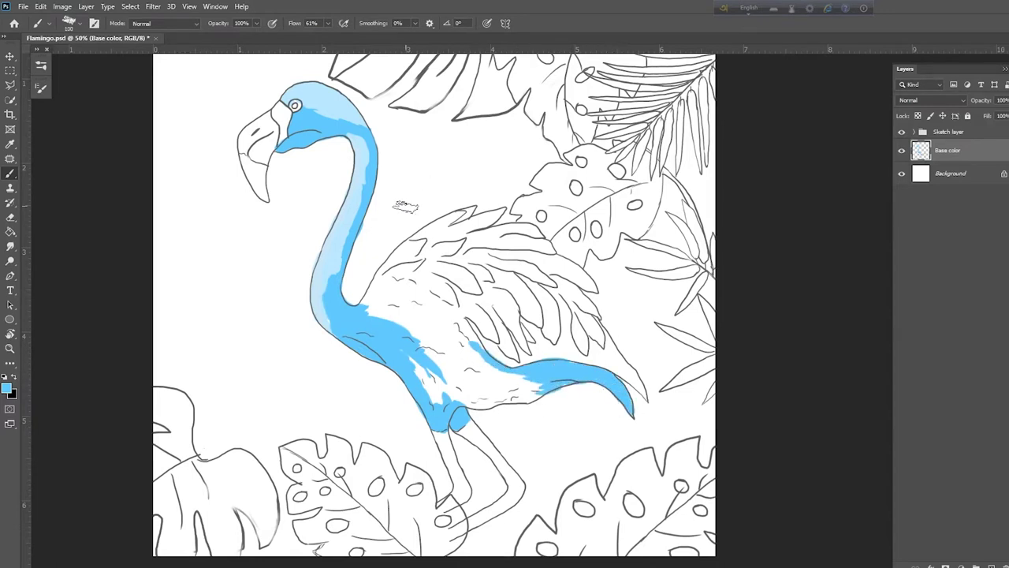
Step: Sample the neck's light blue and paint the flamingo's back and belly with a larger brush
left_click(325, 287, "alt")
key("bracketright")
key("bracketright")
key("bracketright")
key("bracketright")
mouse_move(398, 318)
left_mouse_down()
mouse_move(381, 296)
mouse_move(430, 243)
mouse_move(418, 276)
left_mouse_up()
mouse_move(476, 388)
left_mouse_down()
mouse_move(540, 385)
mouse_move(449, 354)
mouse_move(461, 328)
mouse_move(472, 374)
mouse_move(416, 360)
mouse_move(439, 383)
mouse_move(457, 318)
mouse_move(495, 381)
left_mouse_up()
Step: Fill the middle of the body and the upper wing feathers with the light blue
key("bracketleft")
key("bracketleft")
left_click_drag(430, 314, 419, 338)
key("bracketright")
key("bracketright")
key("bracketright")
left_click_drag(441, 297, 413, 319)
left_click_drag(444, 275, 450, 253)
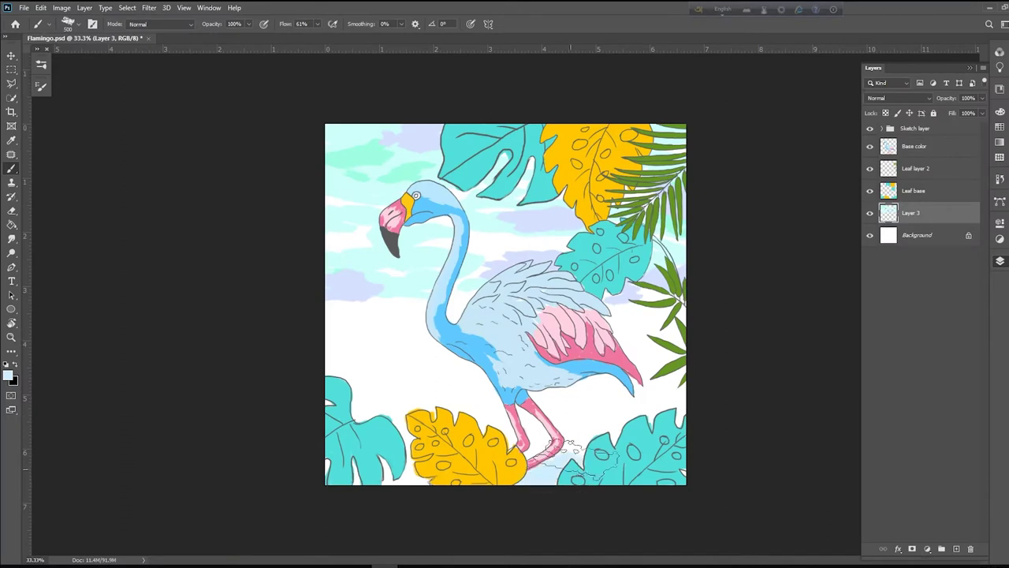
Step: Paint pale blue water bands across the lower background on Layer 3, using a paler tint toward the horizon
mouse_move(582, 459)
left_mouse_down()
mouse_move(400, 410)
mouse_move(525, 377)
mouse_move(625, 398)
left_mouse_up()
left_click(8, 375)
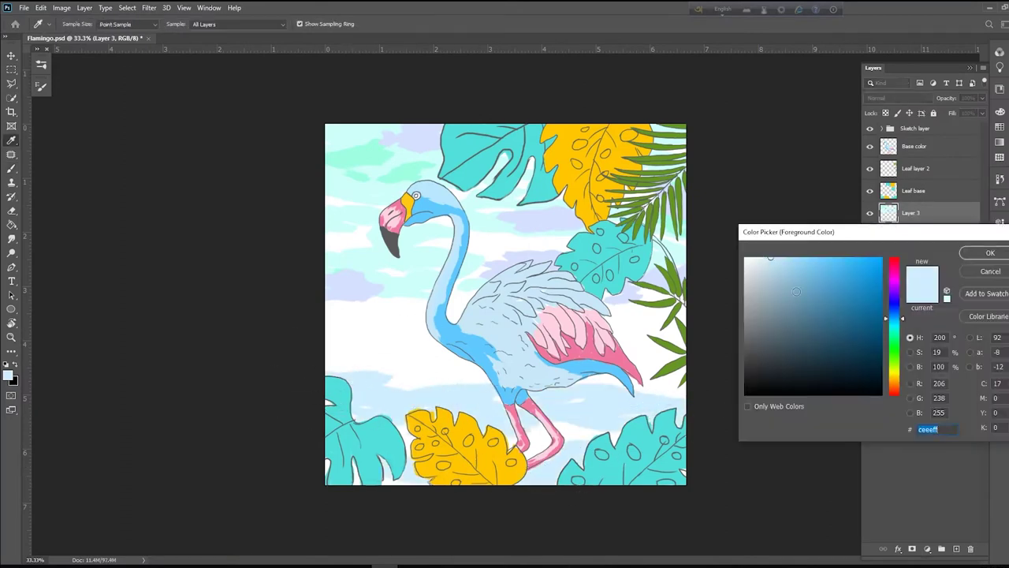
key("Return")
key("b")
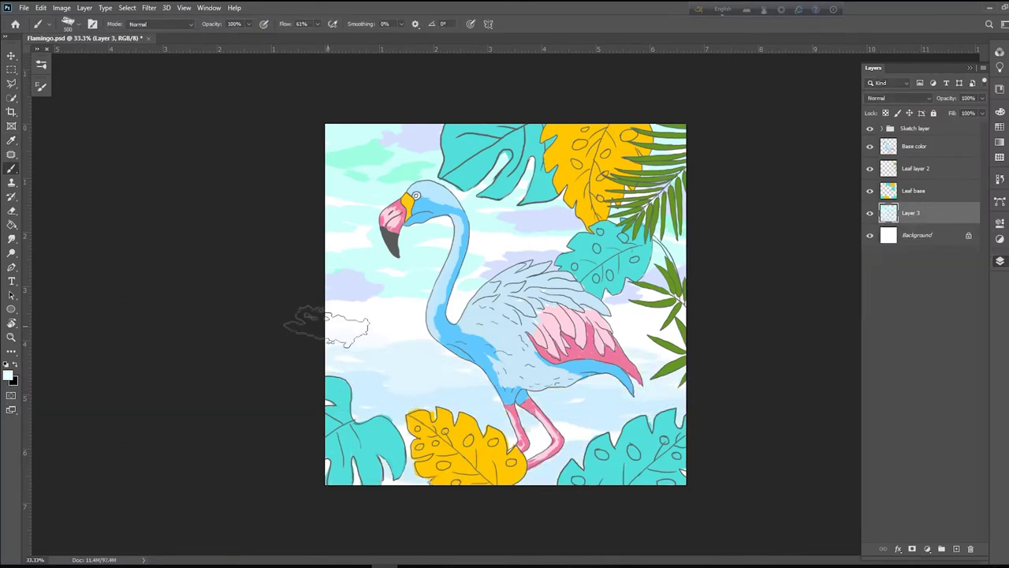
mouse_move(327, 327)
left_mouse_down()
mouse_move(359, 339)
mouse_move(621, 337)
left_mouse_up()
Step: Choose a near-white blue and soften the horizon band behind the flamingo's neck
left_click(8, 375)
key("Return")
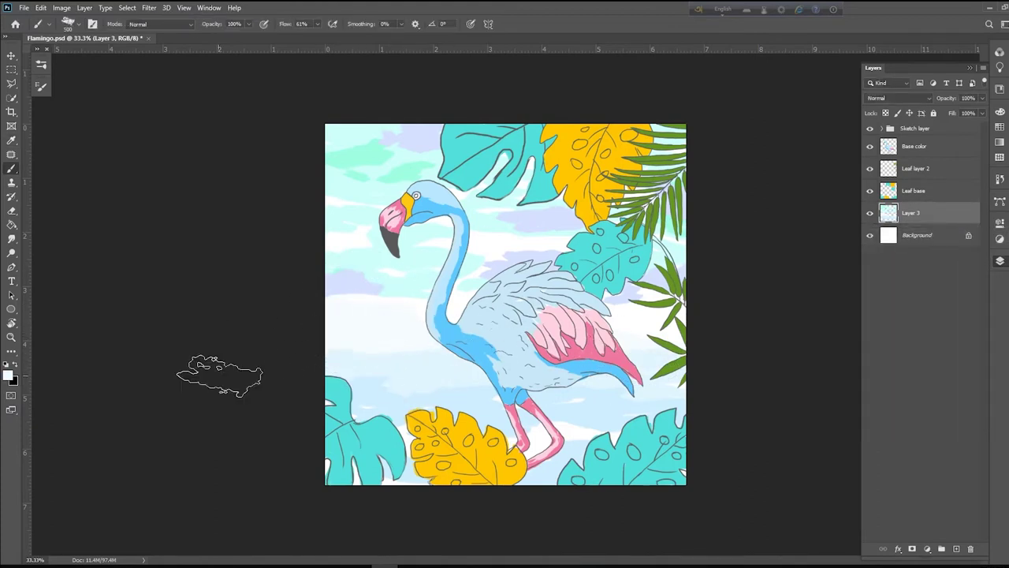
left_click_drag(388, 353, 467, 345)
Step: Sample pale mint from the sky to paint above the horizon, and set the brush colour to near-white
left_click(8, 376)
left_click(430, 277)
key("Return")
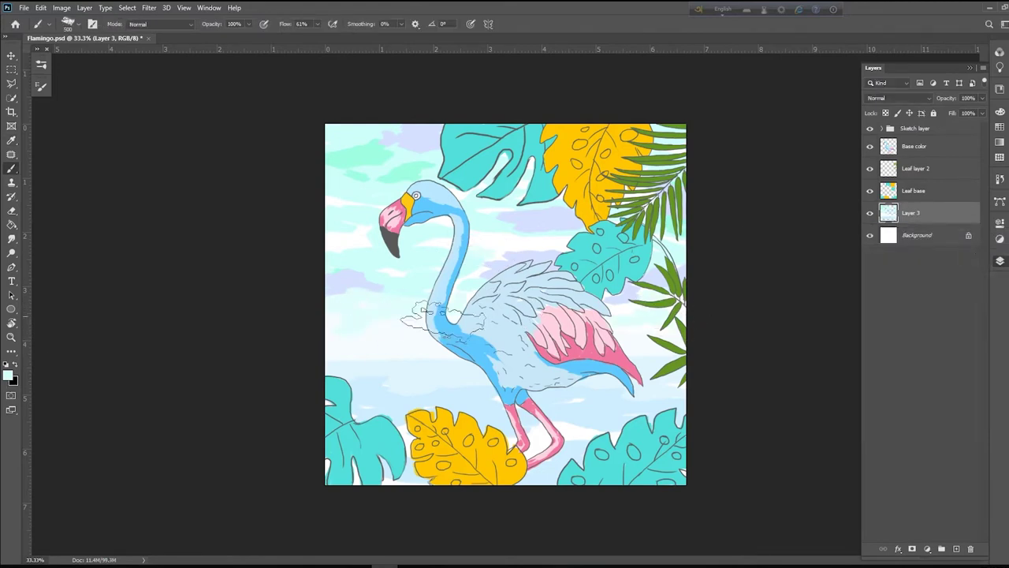
left_click(8, 375)
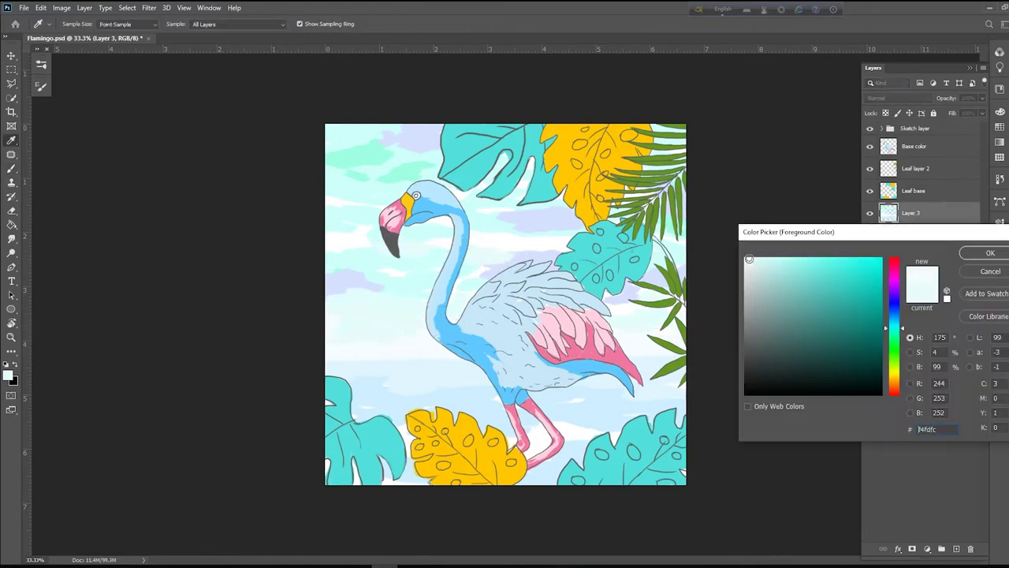
key("Return")
Step: Blend the sky and water strokes on Layer 3 with the Smudge tool at 28% strength and 175 px
key("r")
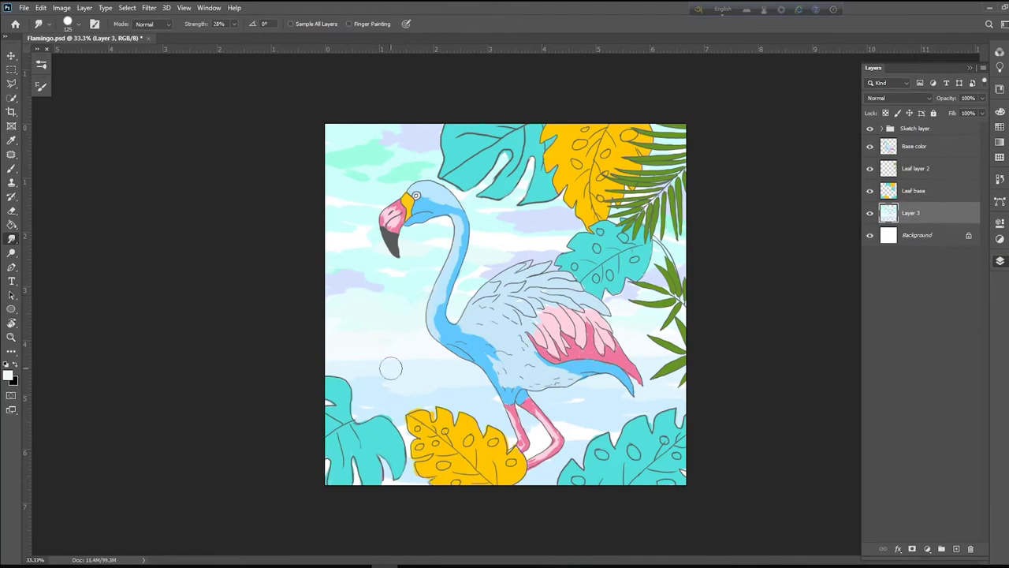
key("bracketright")
key("bracketright")
key("bracketright")
key("bracketright")
key("bracketright")
key("bracketright")
key("bracketright")
key("bracketright")
key("bracketright")
key("bracketright")
key("bracketright")
key("bracketright")
key("bracketleft")
key("bracketleft")
key("bracketleft")
key("bracketleft")
key("bracketleft")
key("bracketleft")
key("bracketleft")
key("bracketleft")
key("bracketleft")
key("bracketleft")
key("ctrl+plus")
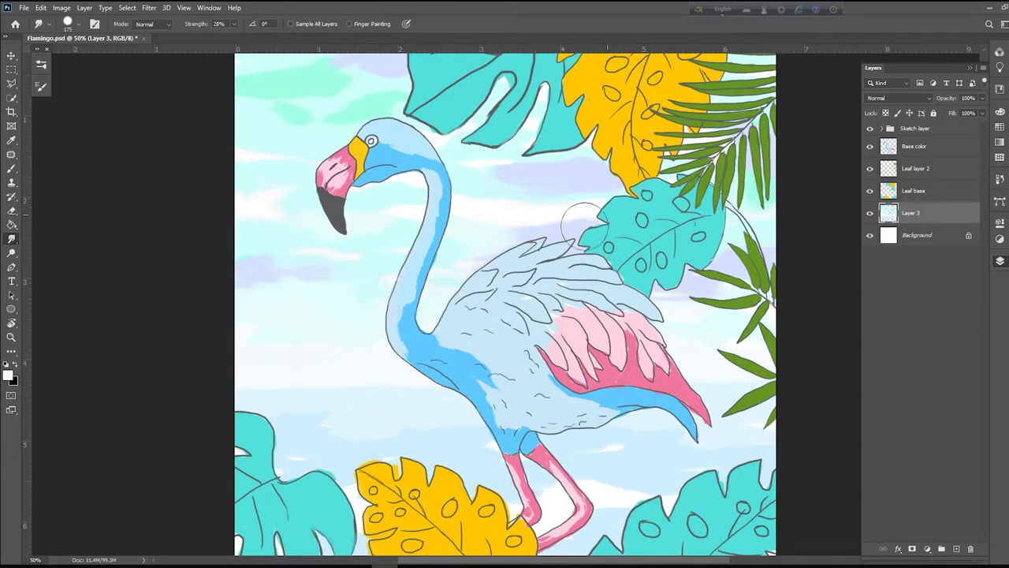
scroll(441, 189, "up", 2)
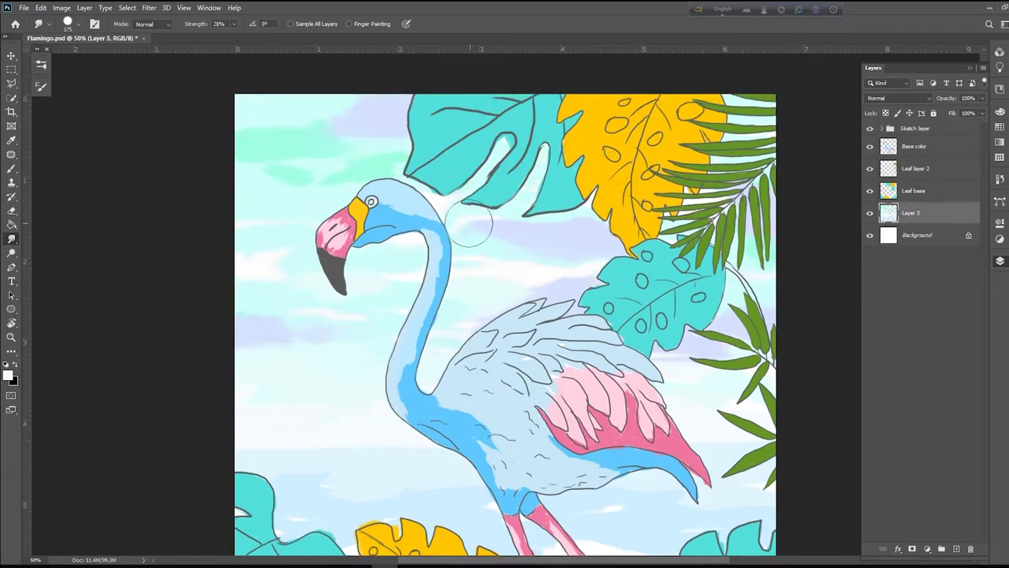
scroll(341, 334, "down", 3)
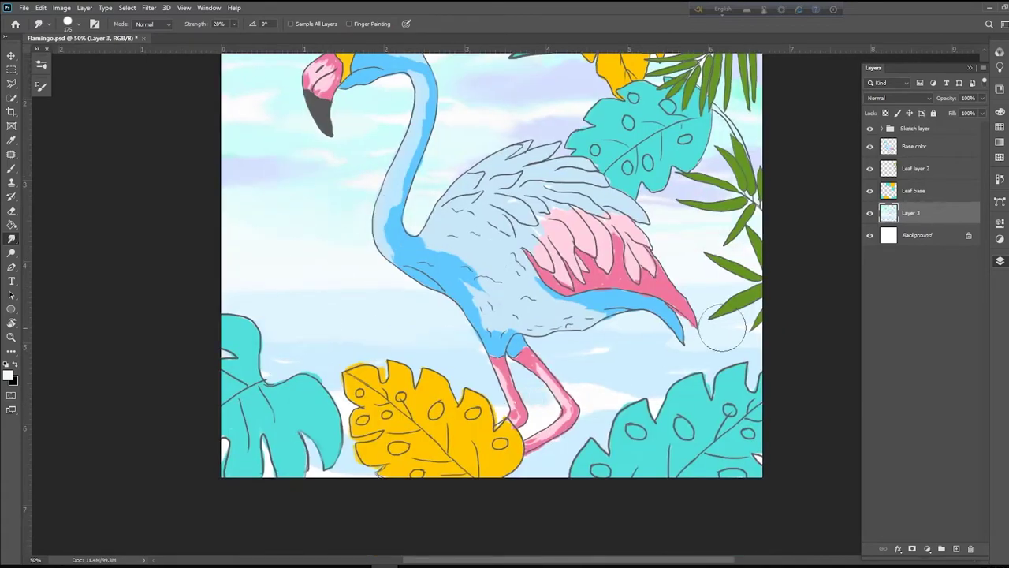
scroll(642, 355, "down", 1)
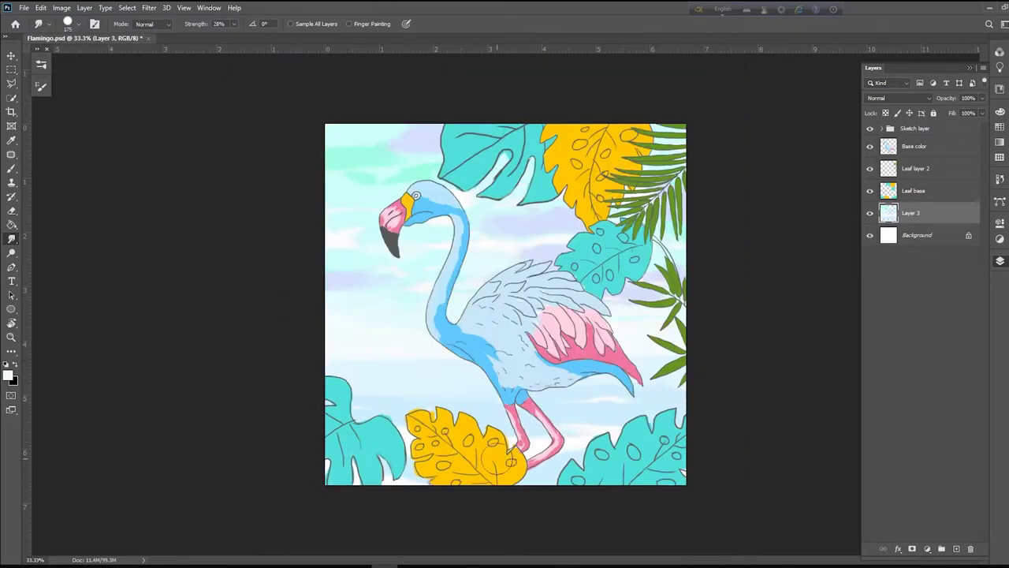
Step: Choose a light blue and brush water strokes along the lower edge of Layer 3 around the flamingo's feet
key("b")
left_click(9, 376)
left_click(977, 249)
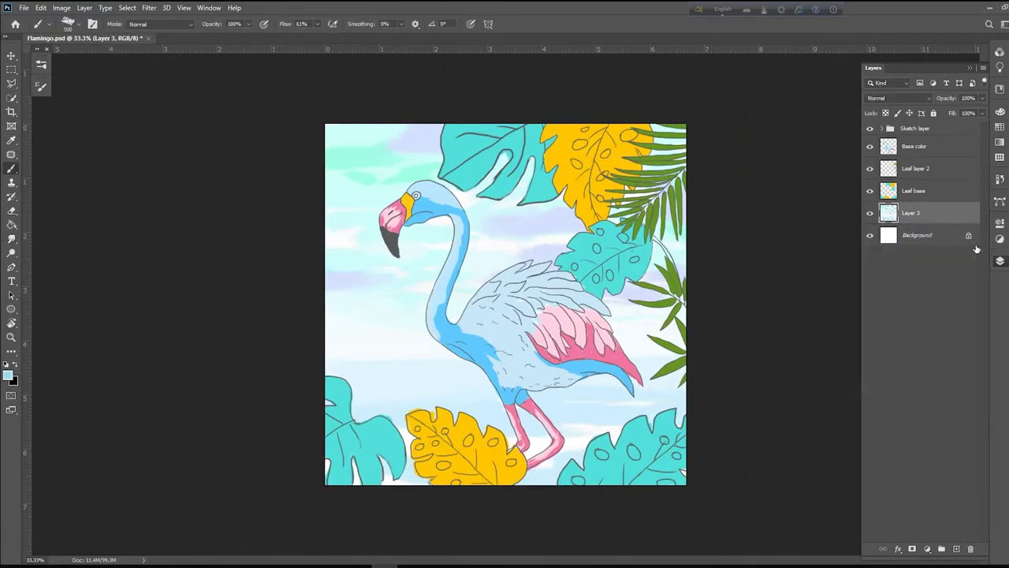
left_click_drag(551, 496, 524, 500)
left_click_drag(398, 488, 420, 485)
mouse_move(537, 473)
left_mouse_down()
mouse_move(557, 473)
mouse_move(521, 483)
mouse_move(592, 450)
mouse_move(528, 456)
left_mouse_up()
Step: Choose a stronger sky blue for deepening the water beneath the flamingo's feet on Layer 3
left_click(13, 380)
left_click(991, 271)
left_click(8, 376)
left_click(816, 263)
left_click(824, 263)
left_click(991, 252)
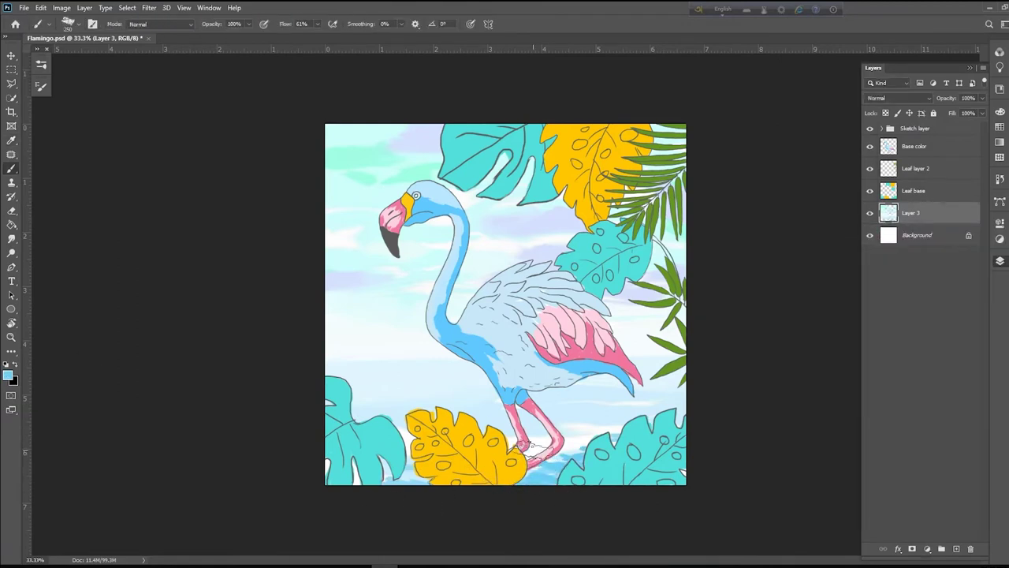
Step: Paint darker blue water along the very bottom of the canvas and soften it with the Smudge tool at 28% strength
left_click(8, 376)
left_click(843, 271)
left_click(990, 253)
left_click(8, 375)
left_click(861, 277)
left_click(991, 252)
left_click_drag(387, 485, 430, 486)
left_click_drag(525, 484, 559, 483)
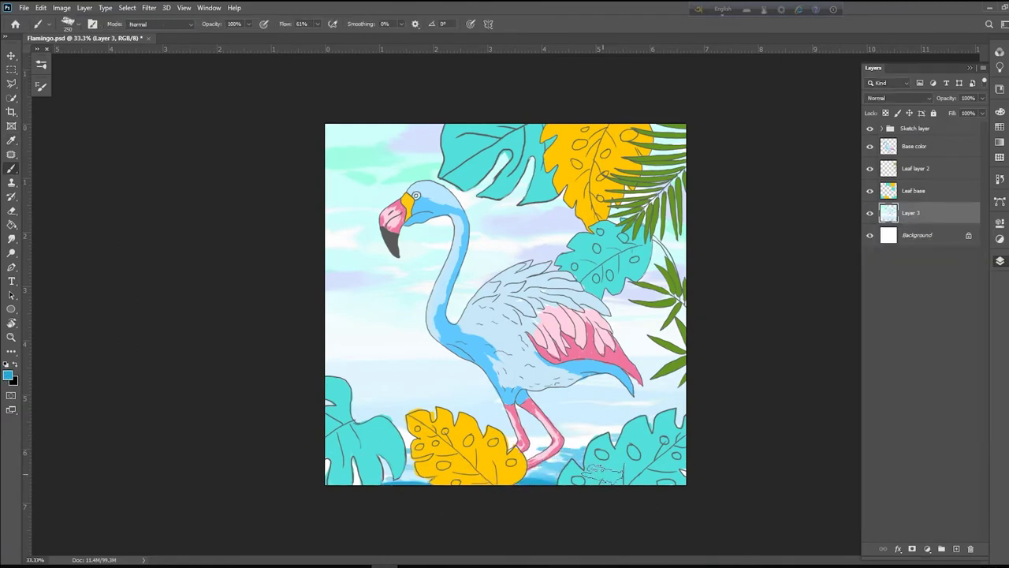
left_click(6, 243)
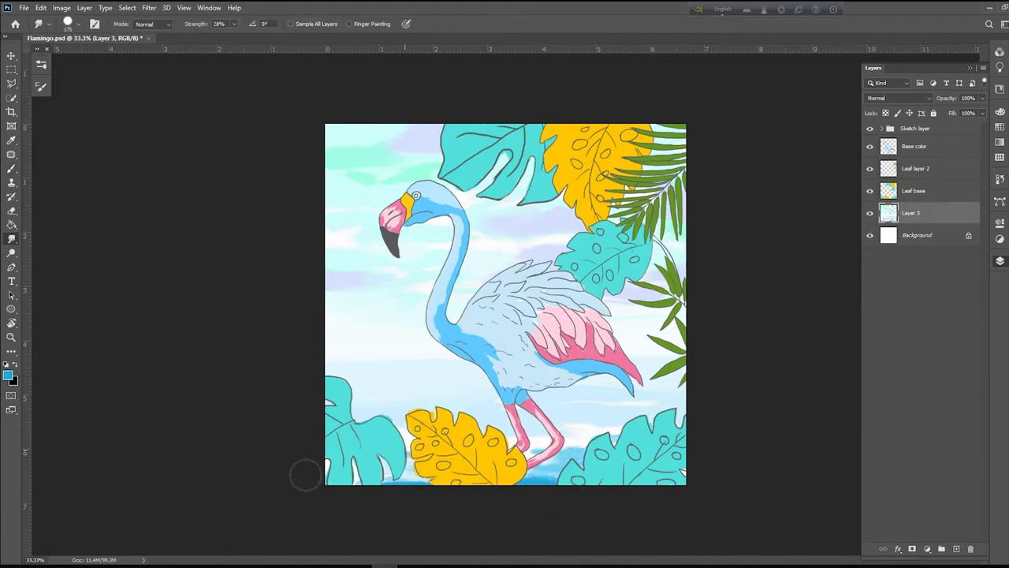
Step: Select the Base color layer and set the Smudge strength to 18% for blending the flamingo's blue patches
left_click(517, 426, "ctrl")
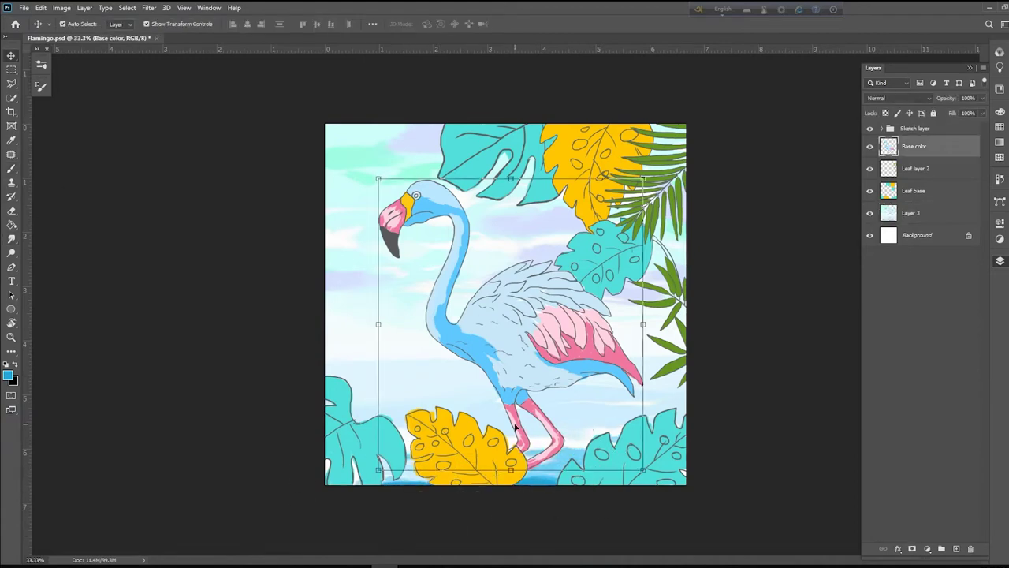
key("0")
key("8")
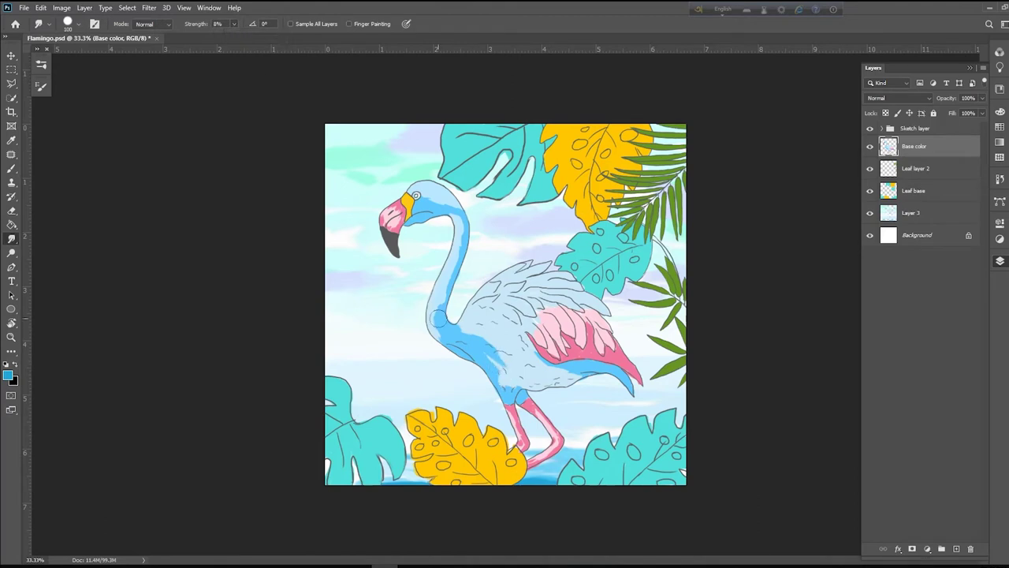
key("1")
key("8")
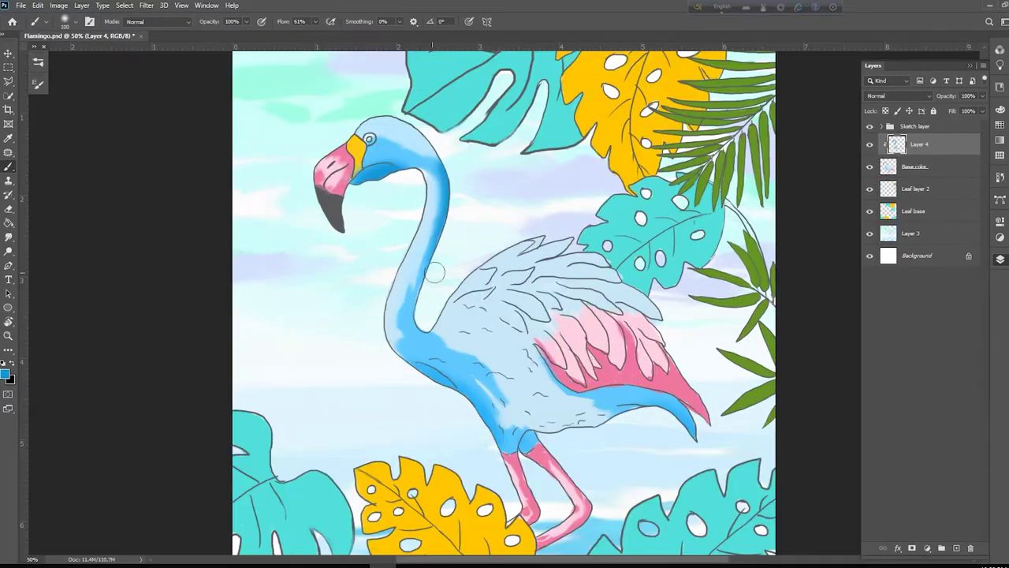
Step: Shade the inner neck curve, chest and lower belly edge with deeper blue on the clipped Layer 4
mouse_move(428, 264)
left_mouse_down()
mouse_move(425, 312)
mouse_move(451, 273)
left_mouse_up()
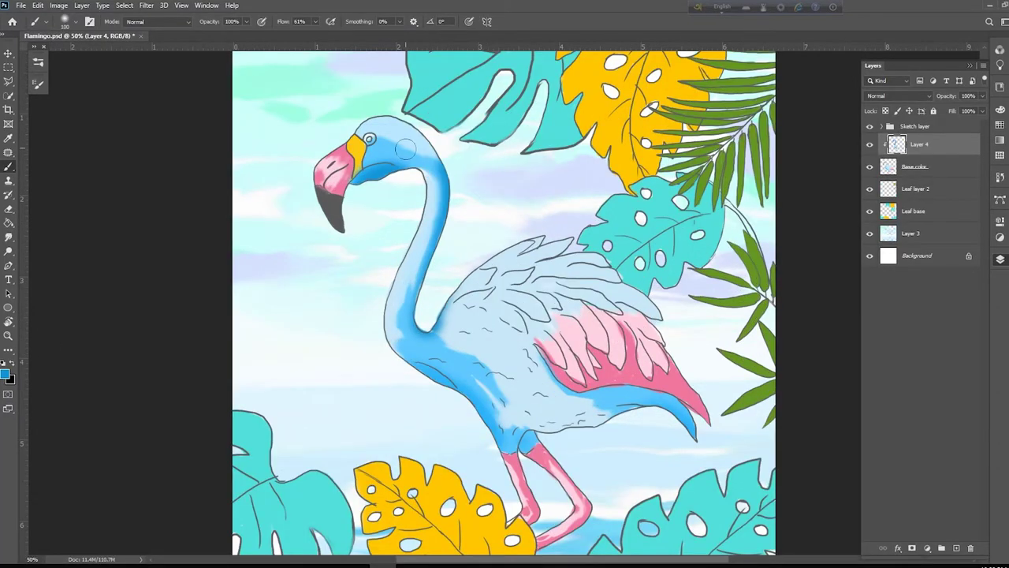
left_click_drag(481, 415, 413, 364)
left_click_drag(418, 283, 413, 314)
left_click_drag(492, 421, 501, 445)
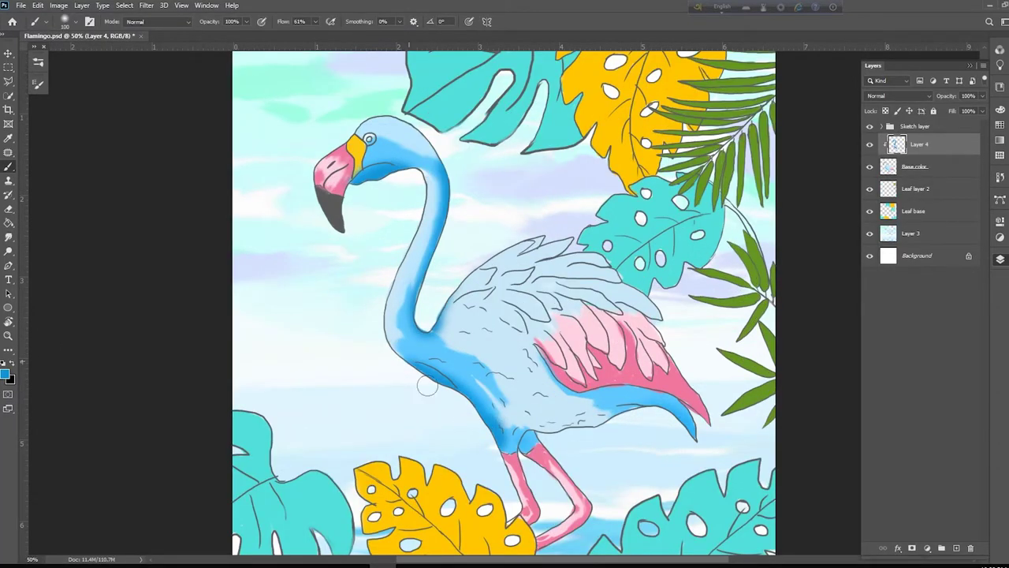
left_click_drag(391, 342, 429, 366)
Step: Sample the beak's pink, choose a deeper shade and darken the upper beak with a smaller brush
left_click(339, 162, "alt")
left_click(4, 374)
left_click(829, 264)
left_click(991, 250)
key("bracketleft")
key("bracketleft")
key("bracketleft")
key("bracketleft")
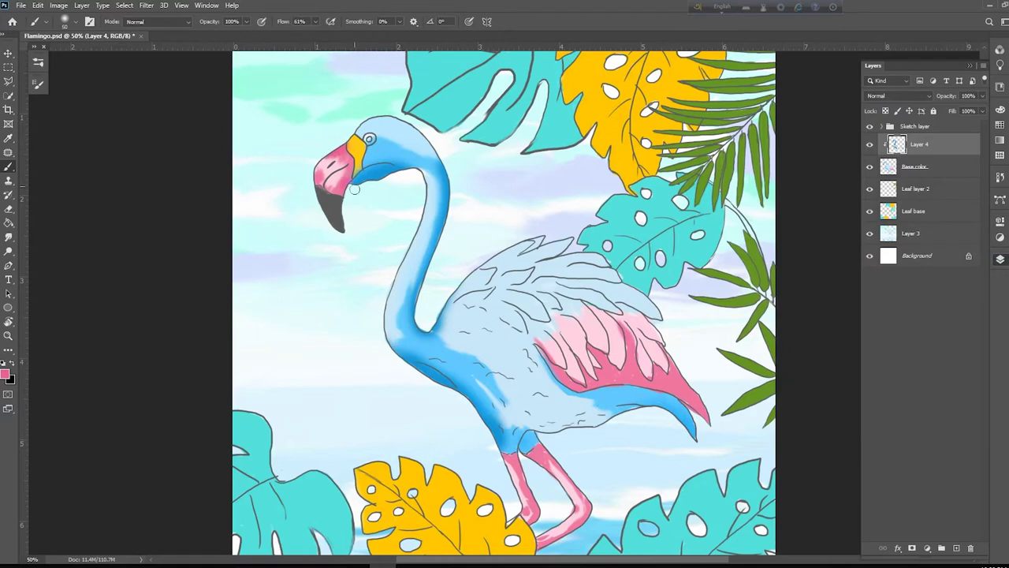
left_click(5, 374)
left_click(843, 275)
left_click(991, 249)
key("bracketleft")
mouse_move(344, 146)
left_mouse_down()
mouse_move(322, 156)
mouse_move(326, 169)
left_mouse_up()
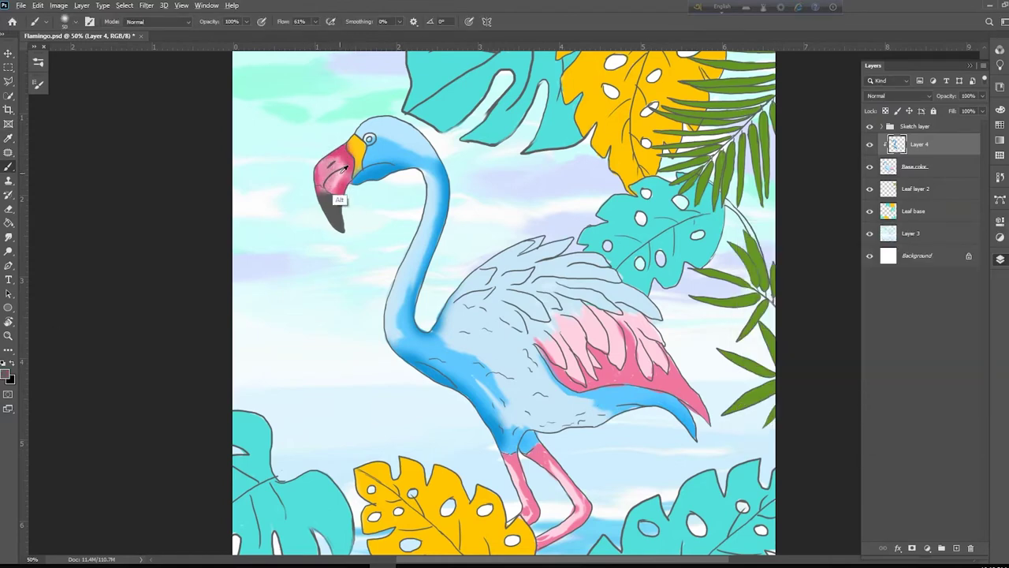
Step: Blend the beak with sampled pinks and choose a deeper pink for the shadow beside the yellow patch
left_click(342, 167, "alt")
left_click(342, 166, "alt")
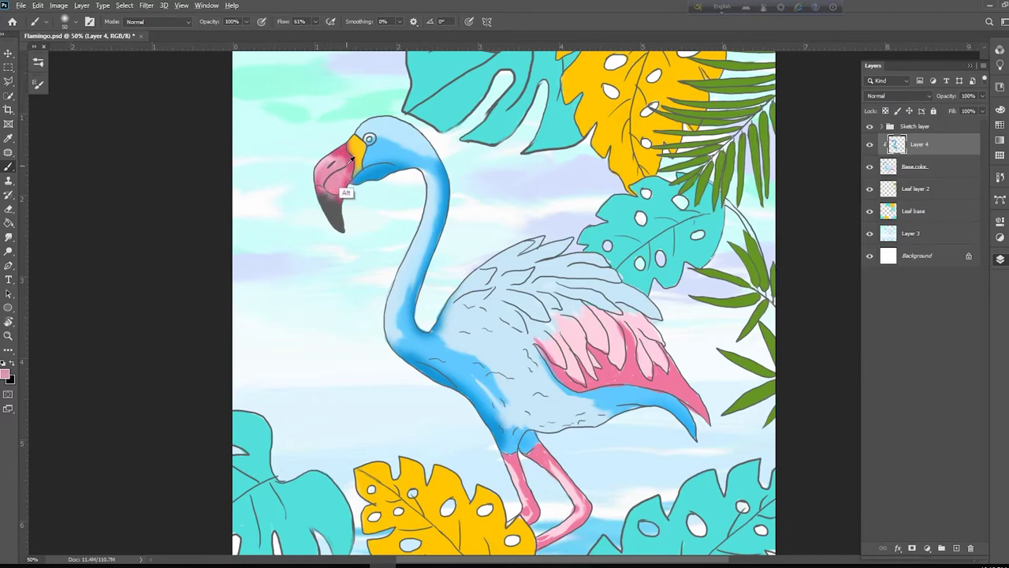
left_click(351, 161, "alt")
left_click_drag(352, 161, 324, 180)
left_click(5, 373)
left_click(847, 285)
left_click(982, 253)
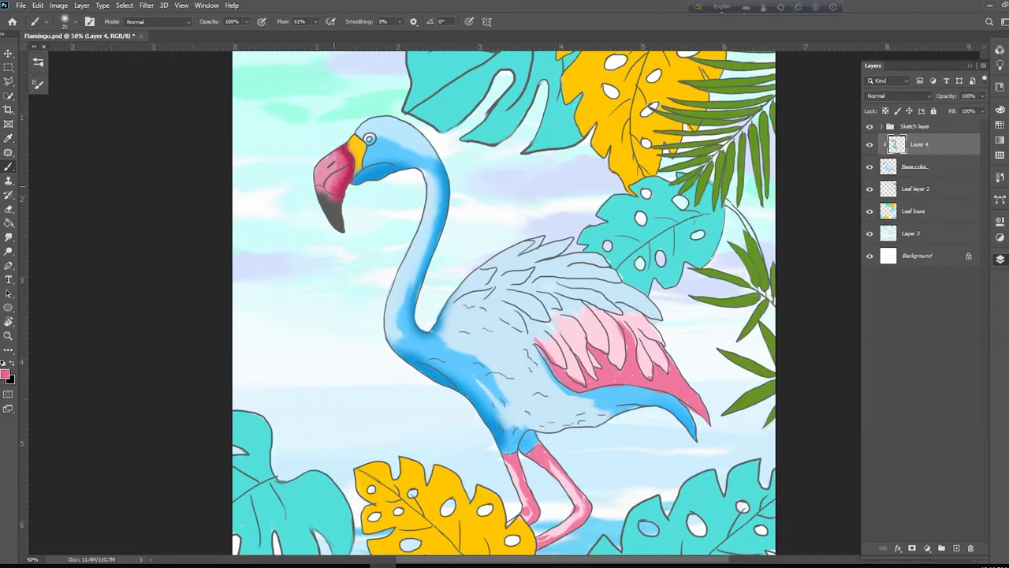
Step: Sample a beak colour near the dark tip and choose a pale pink to highlight the upper beak
left_click(329, 195, "alt")
left_click(6, 374)
left_click(770, 262)
left_click(989, 251)
Step: Sample the yellow patch behind the beak and shade it with a darker golden orange
left_click(358, 149, "alt")
left_click(5, 374)
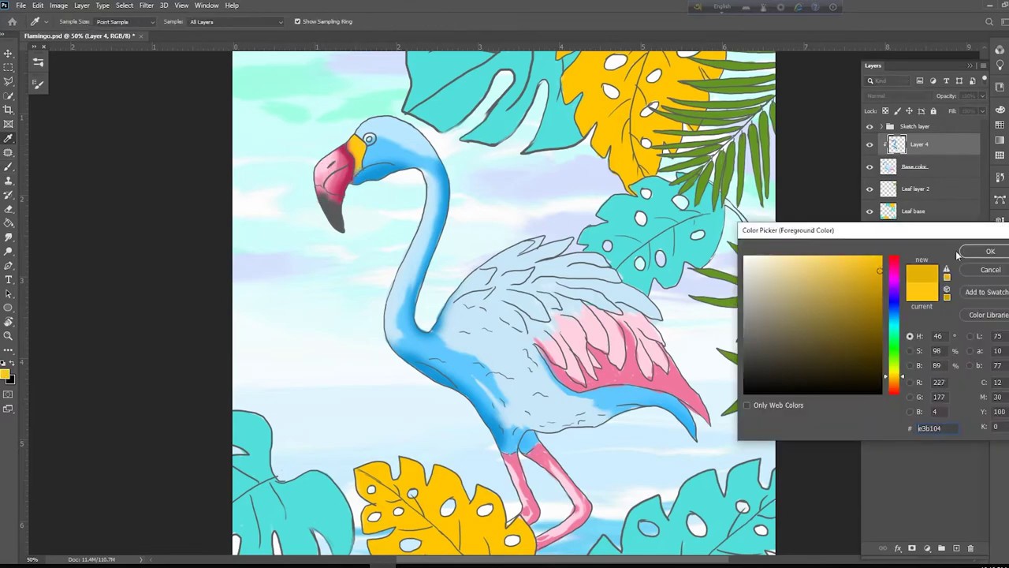
left_click(893, 379)
left_click(988, 250)
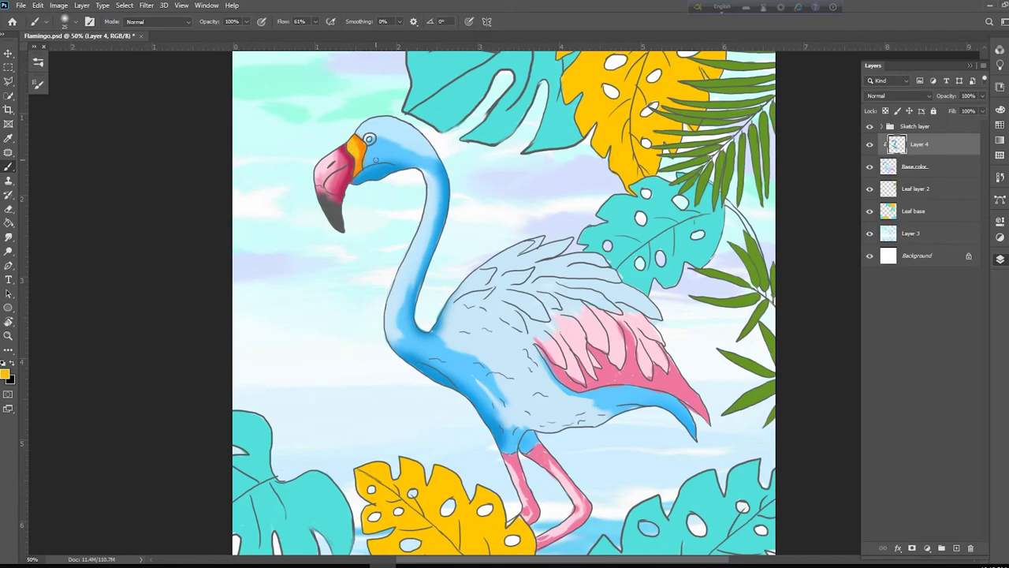
Step: Shade the beak's dark tip with near-black using a larger brush, and choose a mid grey for its highlight
left_click(360, 167, "alt")
left_click(6, 374)
left_click(787, 355)
left_click(989, 251)
key("bracketright")
key("bracketright")
key("bracketright")
key("bracketright")
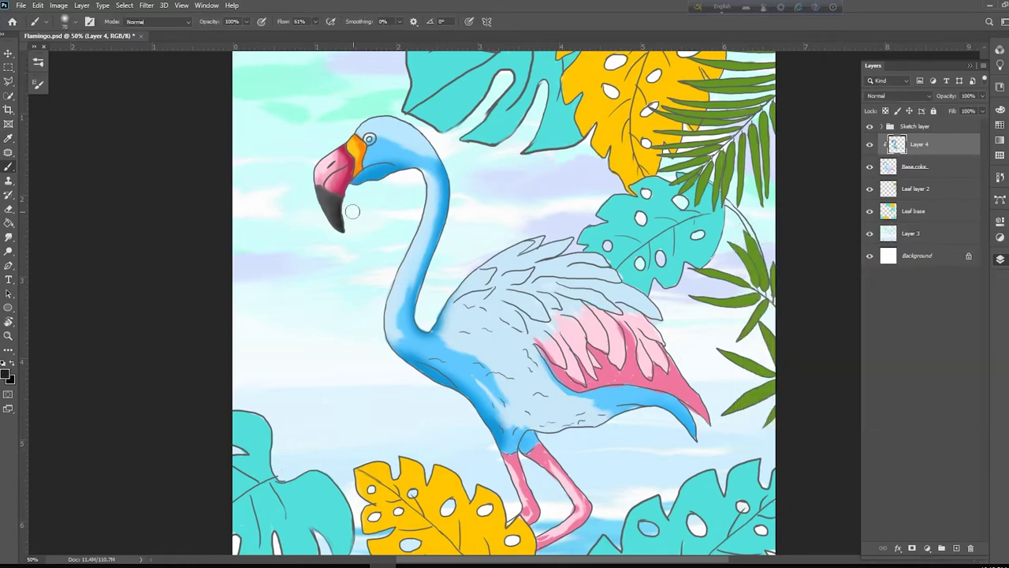
left_click(5, 374)
left_click(741, 304)
left_click(989, 250)
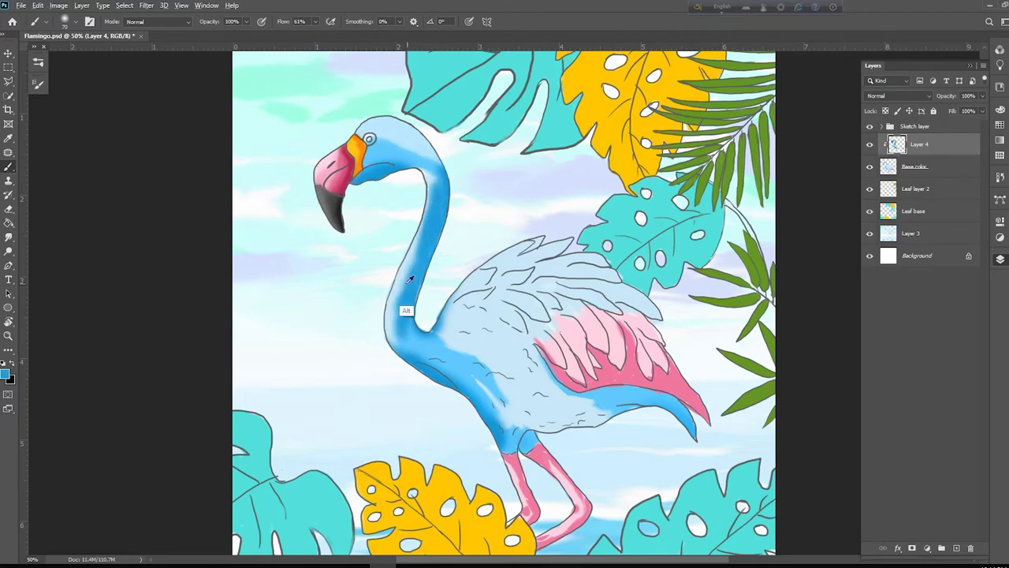
Step: Sample the blue on the flamingo's neck for blending its shading
left_click(413, 255, "alt")
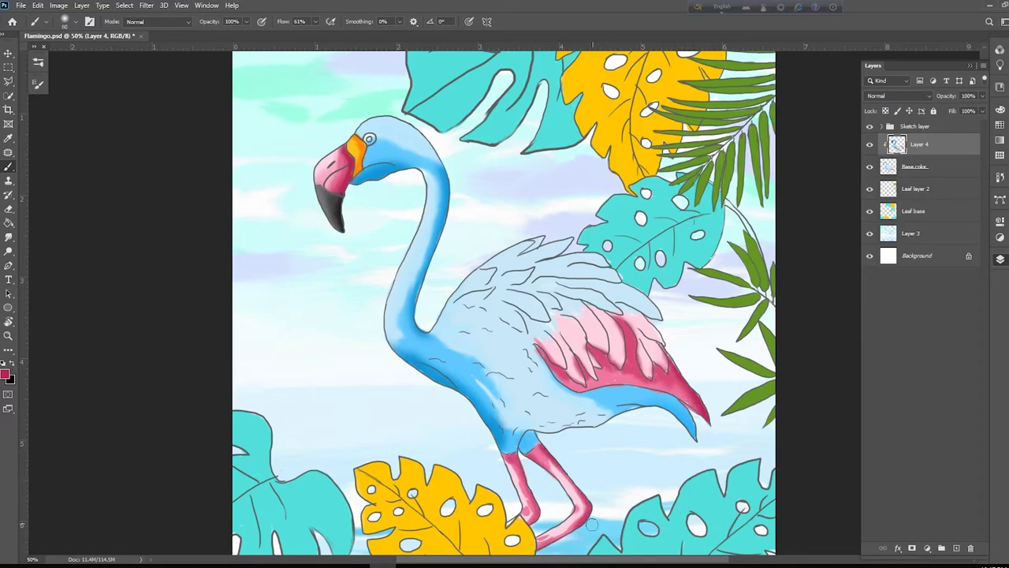
Step: Sample the leg colour and paint pink along both of the flamingo's legs on Layer 4
scroll(591, 524, "right", 2)
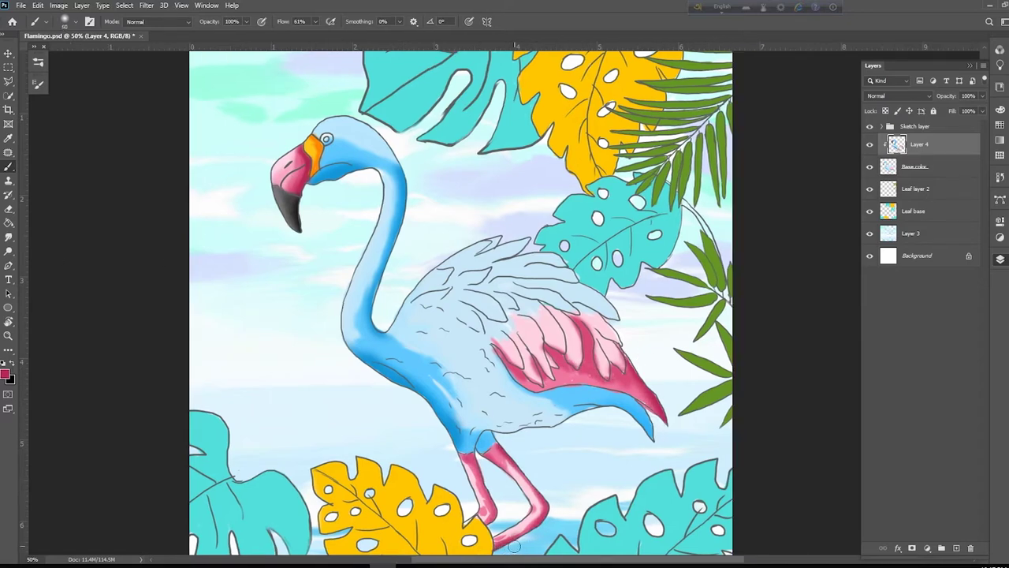
left_click(486, 499, "alt")
left_click_drag(475, 473, 486, 501)
left_click_drag(509, 466, 536, 497)
left_click_drag(538, 502, 507, 535)
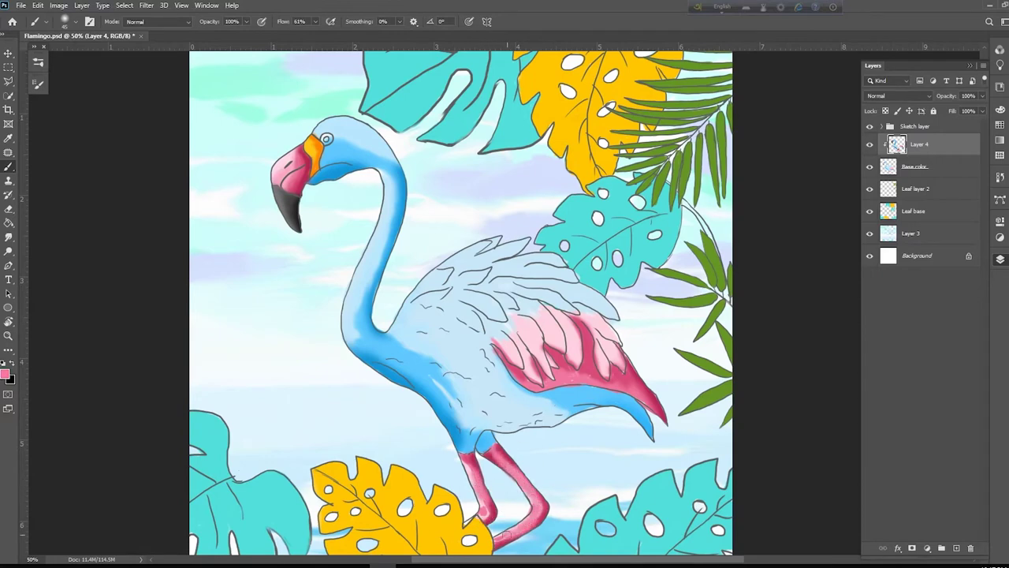
left_click(473, 490, "alt")
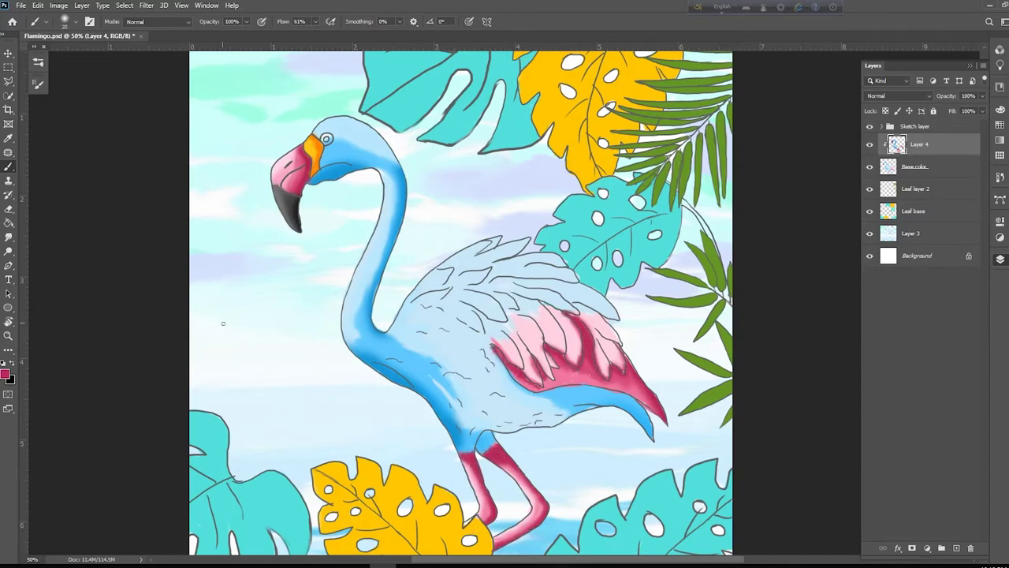
Step: Choose a deep blue, enlarge the brush and shade the blue area beneath the pink wing through to the tail
left_click(6, 376)
left_click(991, 250)
key("bracketright")
key("bracketright")
key("bracketright")
left_click(6, 376)
left_click(876, 286)
left_click(991, 250)
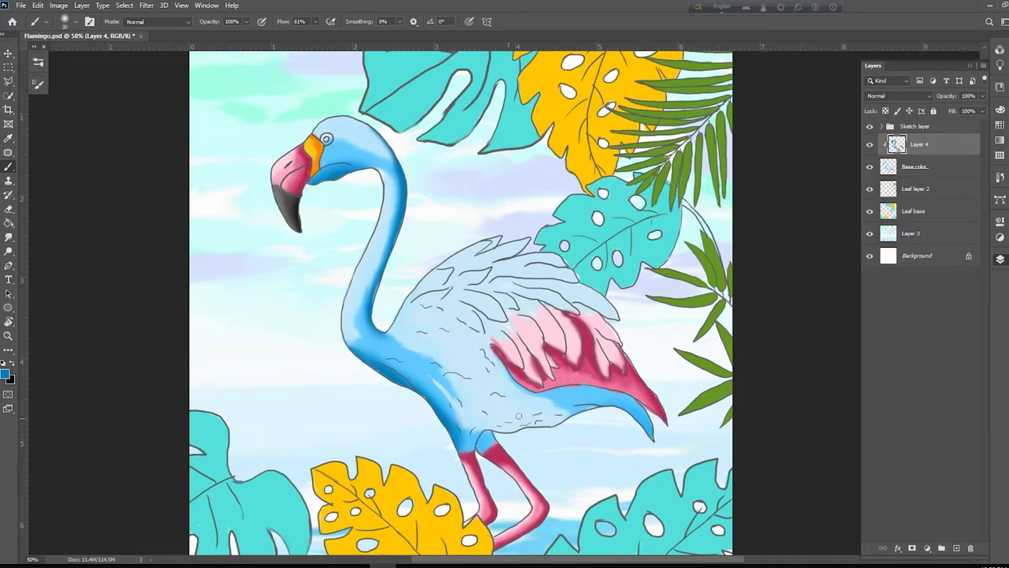
mouse_move(552, 387)
left_mouse_down()
mouse_move(625, 404)
mouse_move(538, 394)
mouse_move(502, 289)
left_mouse_up()
key("ctrl+plus")
key("bracketleft")
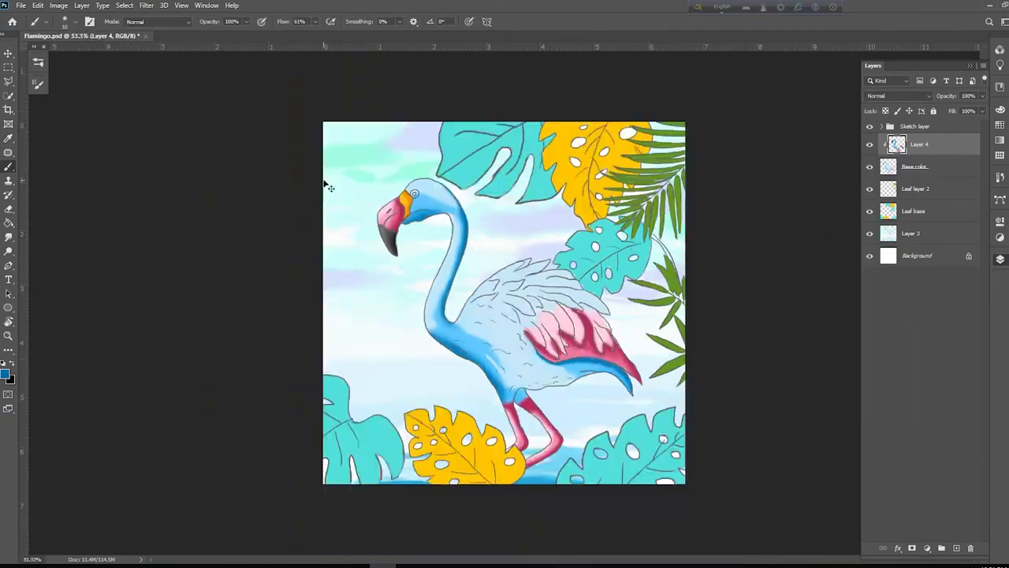
scroll(362, 189, "up", 1)
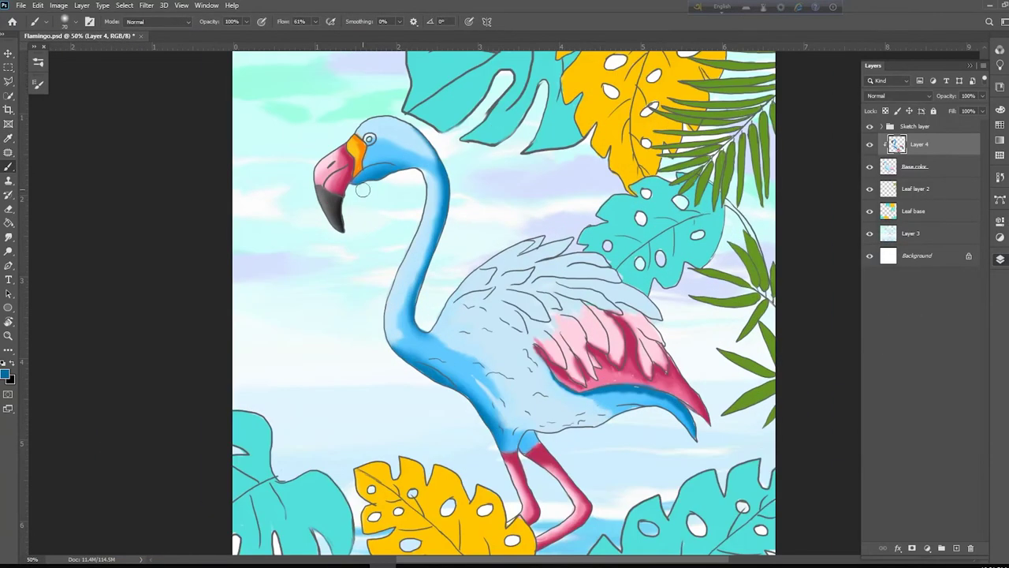
Step: Undo the last stroke, sample blues from the head and paint over the pale areas of the head and neck
key("ctrl+z")
mouse_move(379, 130)
left_mouse_down()
mouse_move(422, 134)
mouse_move(368, 130)
left_mouse_up()
left_click(415, 156, "alt")
left_click(426, 164, "alt")
left_click_drag(436, 177, 416, 246)
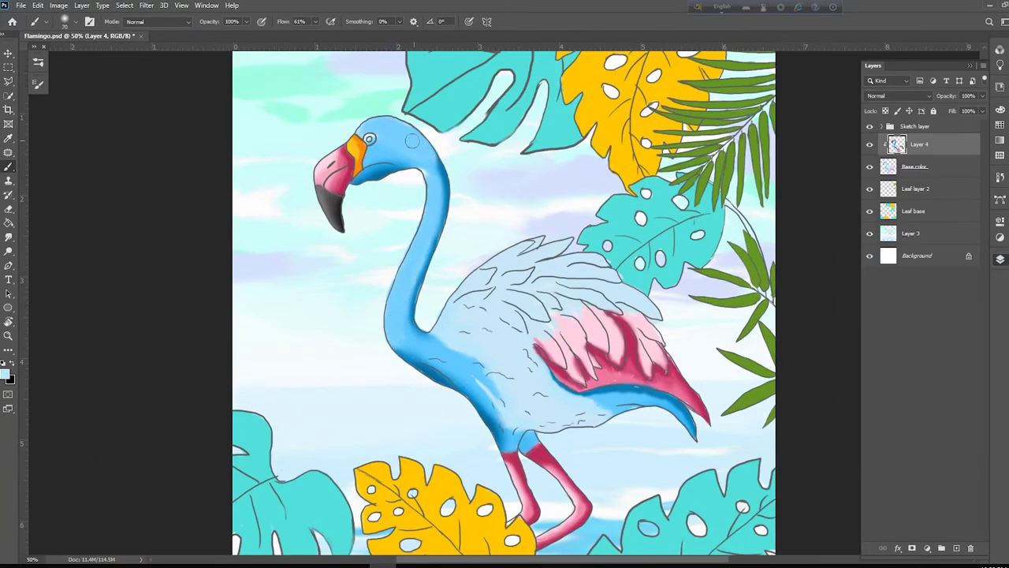
Step: Choose a pale blue and paint a soft highlight along the front of the flamingo's neck
left_click(5, 373)
left_click(964, 250)
left_click_drag(390, 278, 415, 384)
key("ctrl+z")
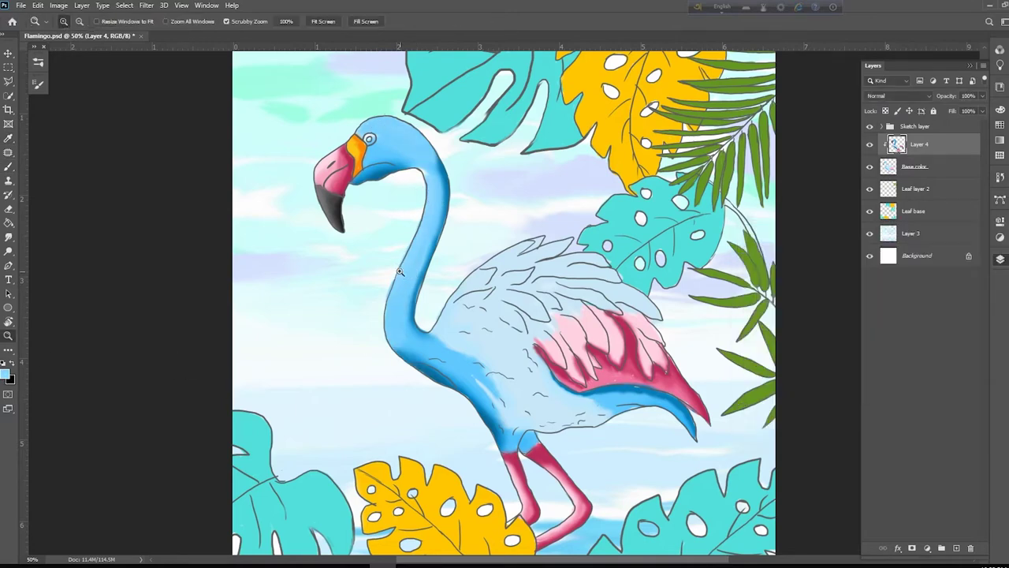
left_click_drag(376, 340, 420, 171)
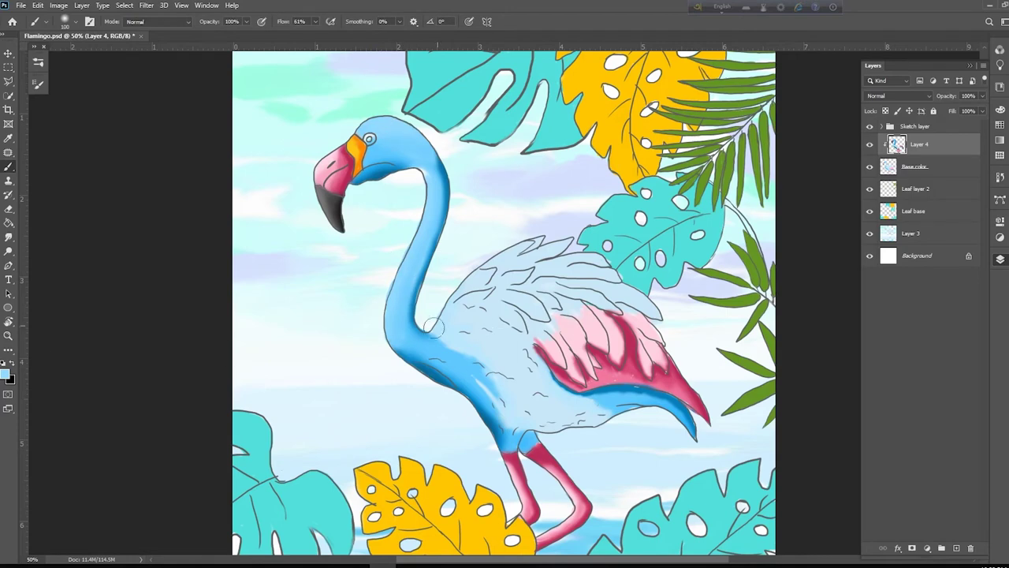
Step: Brush light blue over the flamingo's body and upper feathers, and set the brush colour to #afe0fa
mouse_move(432, 326)
left_mouse_down()
mouse_move(513, 312)
mouse_move(516, 402)
mouse_move(598, 408)
mouse_move(533, 303)
mouse_move(551, 285)
mouse_move(619, 339)
left_mouse_up()
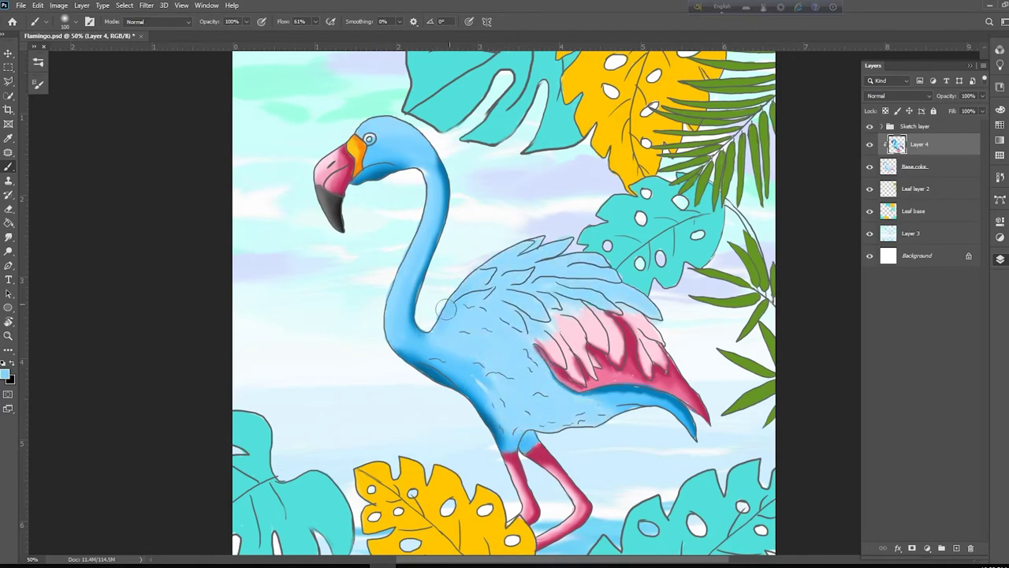
mouse_move(445, 309)
left_mouse_down()
mouse_move(552, 426)
mouse_move(604, 442)
mouse_move(635, 433)
mouse_move(659, 451)
left_mouse_up()
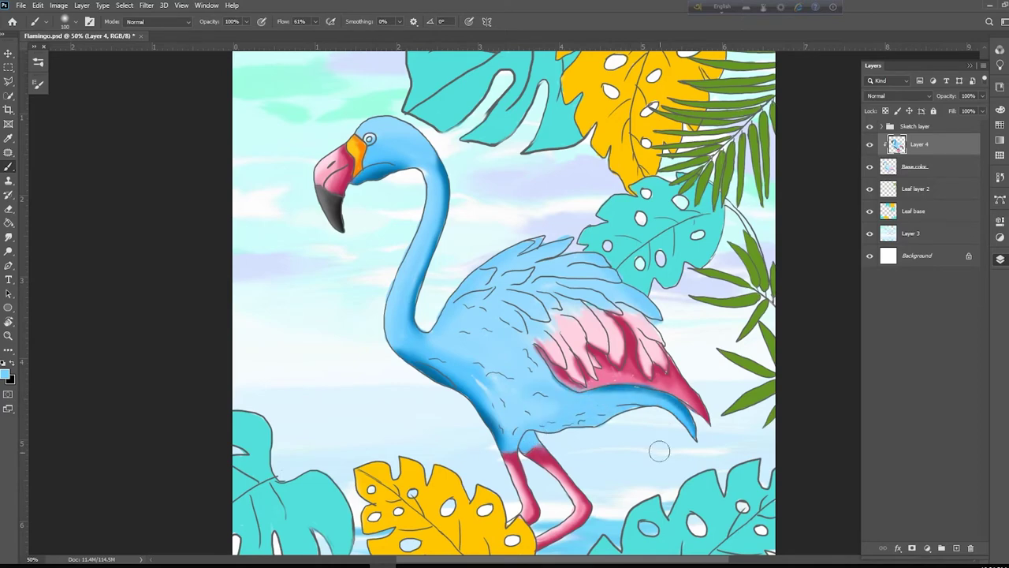
left_click(5, 373)
left_click(785, 258)
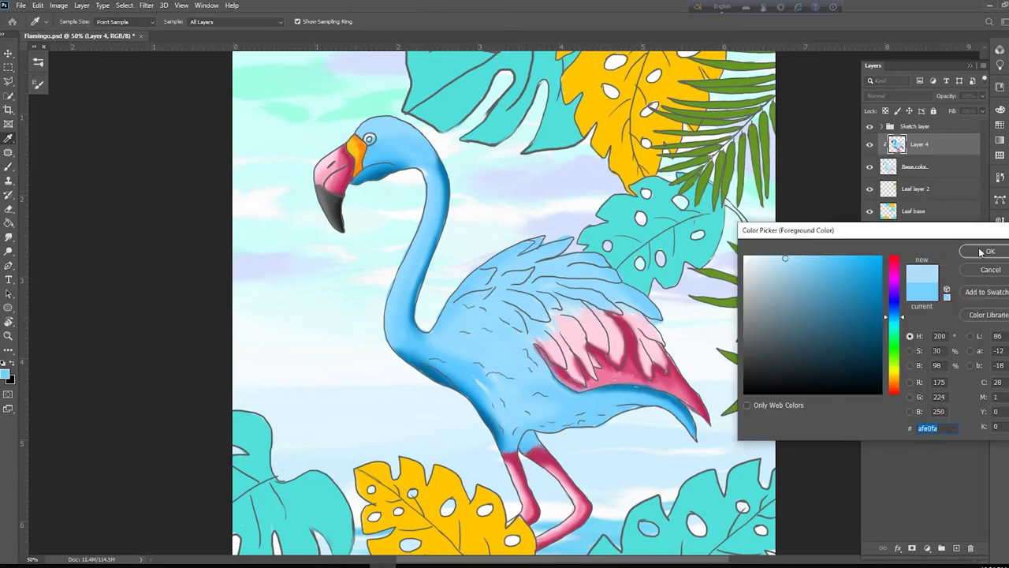
left_click(981, 252)
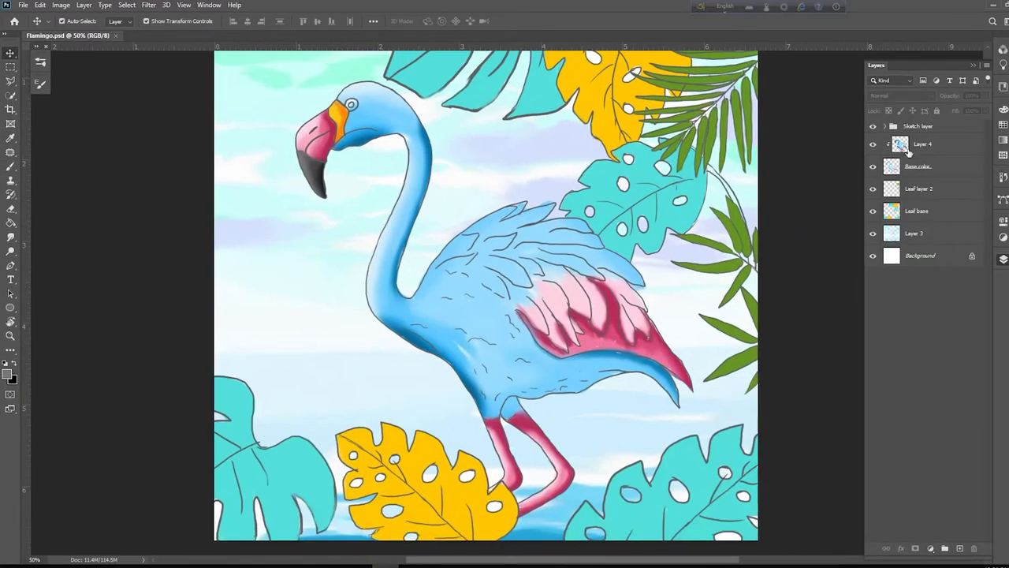
Step: Sample pale pink from the leg and fill the gap beside the yellow leaf on the Base color layer
left_click(919, 166)
key("b")
left_click(495, 481, "alt")
key("ctrl+plus")
key("p")
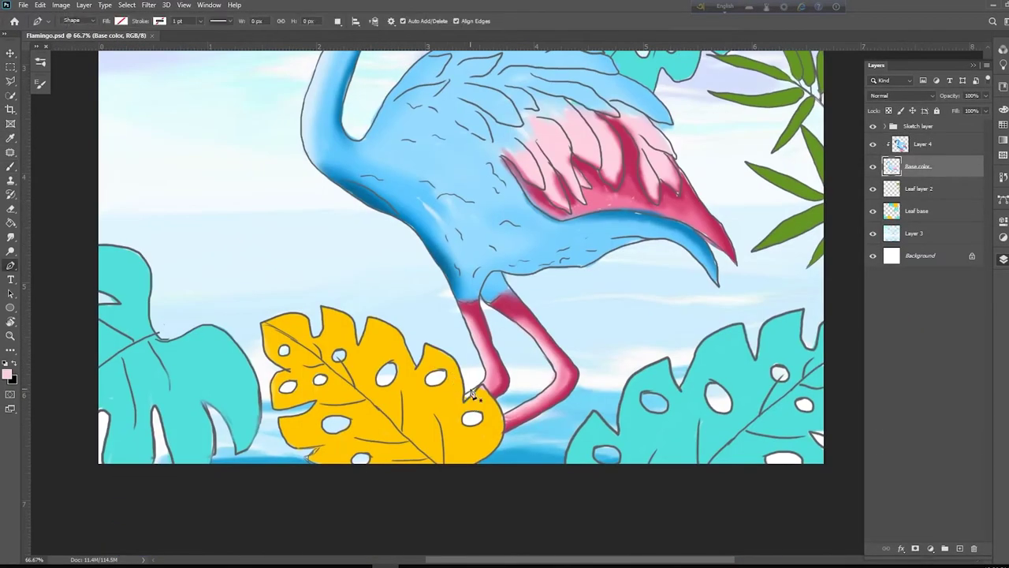
key("b")
left_click_drag(467, 396, 476, 389)
Step: Sample a blue and touch up the flamingo's chest shading on Layer 4 with the textured brush
left_click(473, 480, "alt")
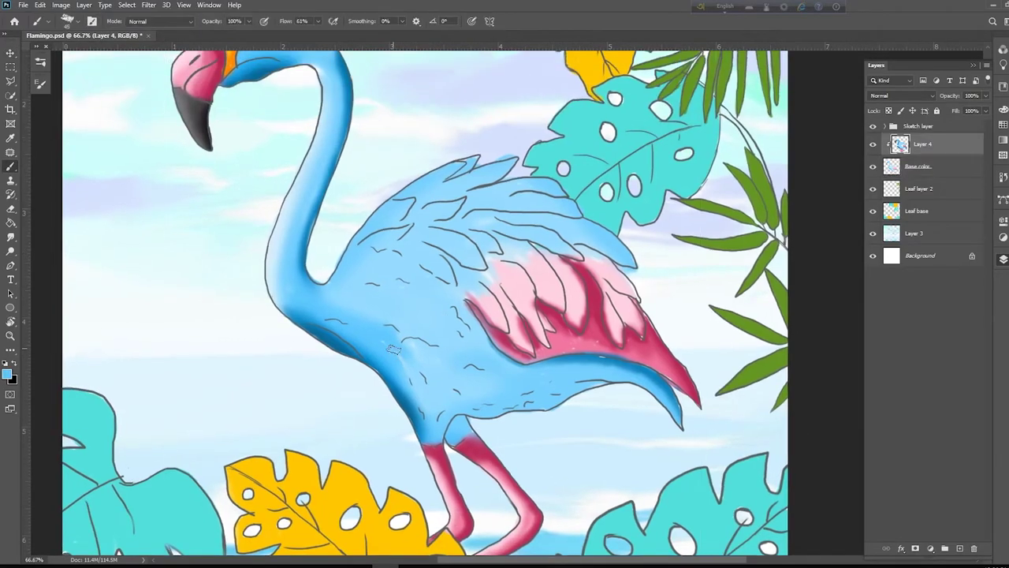
key("ctrl+minus")
key("ctrl+minus")
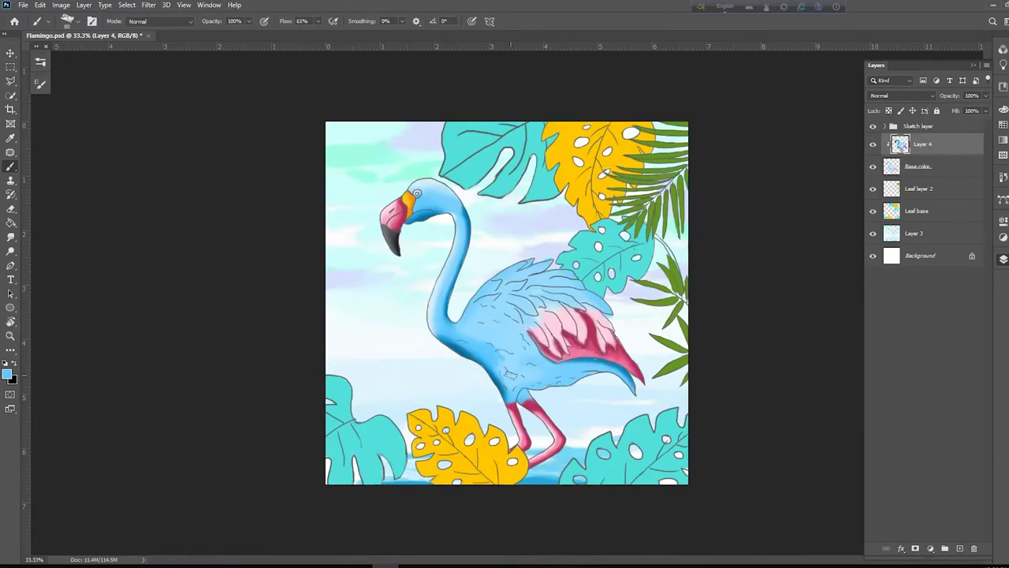
Step: Clean up the paint edges around the flamingo's beak with the Eraser on the Base color layer
left_click(456, 221, "ctrl")
key("ctrl+plus")
key("ctrl+plus")
key("e")
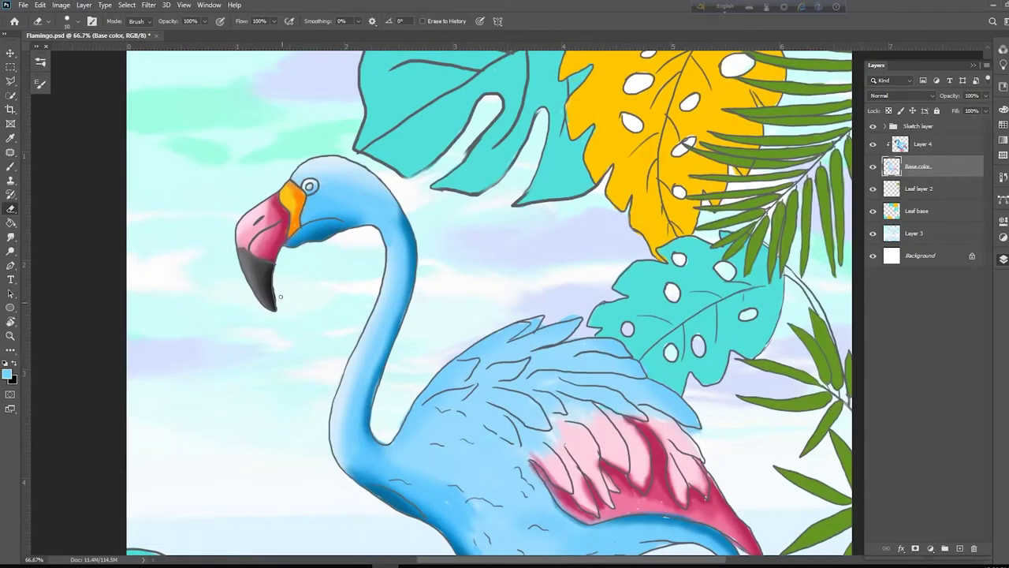
left_click(874, 145)
left_click(873, 145)
Step: Paint the flamingo's eye with a yellow centre on Layer 4 and a dark ring on the Base color layer
left_click(922, 144)
key("b")
left_click(7, 374)
left_click(599, 103)
left_click(984, 249)
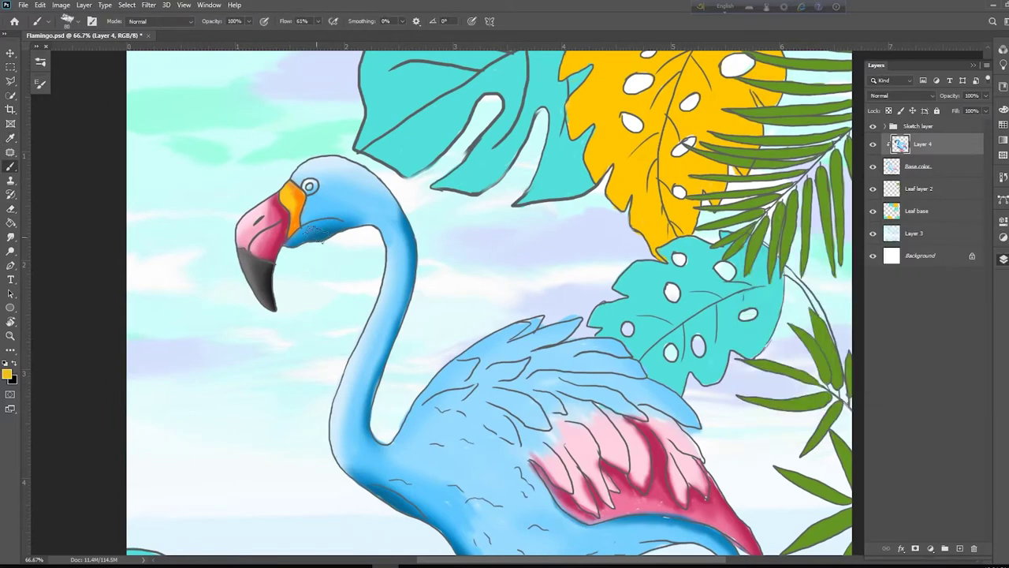
key("ctrl+plus")
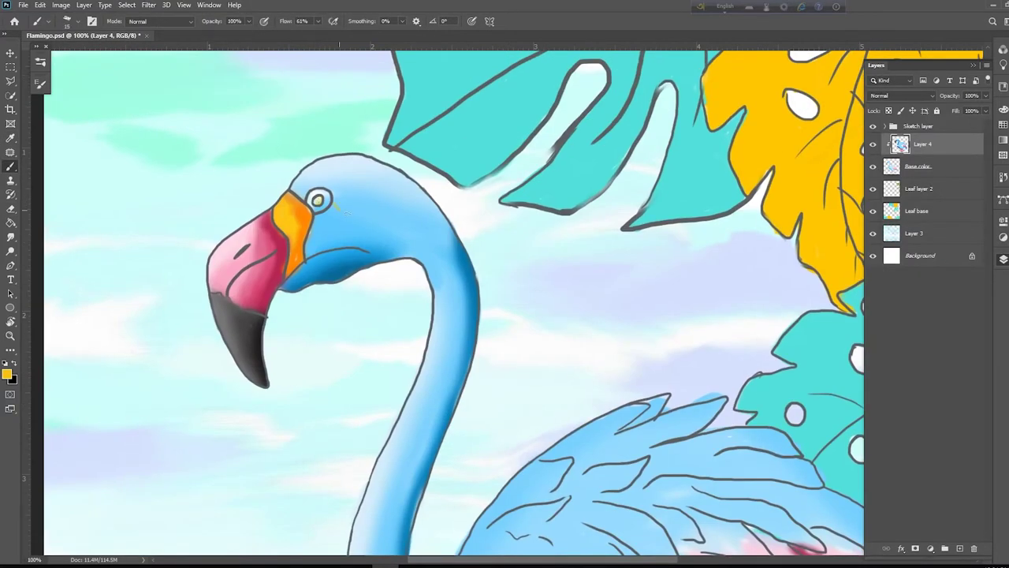
key("alt+bracketleft")
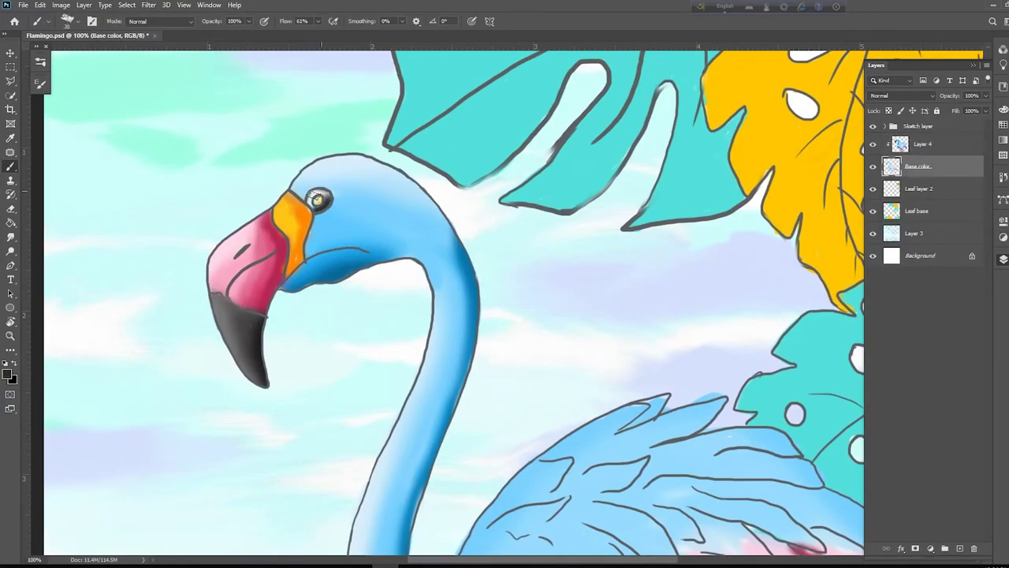
left_click(303, 231, "alt")
Step: Repaint the pink part of the flamingo's beak on Layer 4 in deep pink tones sampled from it
key("alt+bracketright")
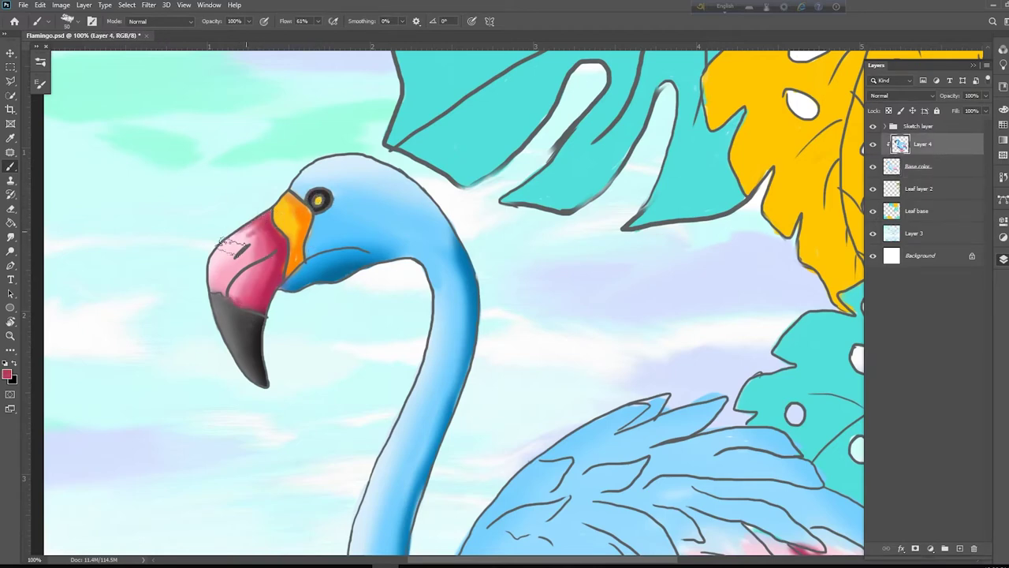
left_click(245, 233, "alt")
key("bracketright")
mouse_move(241, 227)
left_mouse_down()
mouse_move(209, 282)
mouse_move(231, 260)
mouse_move(238, 288)
mouse_move(267, 236)
mouse_move(244, 294)
mouse_move(256, 306)
mouse_move(215, 284)
mouse_move(251, 279)
mouse_move(277, 233)
mouse_move(237, 249)
left_mouse_up()
left_click(222, 250, "alt")
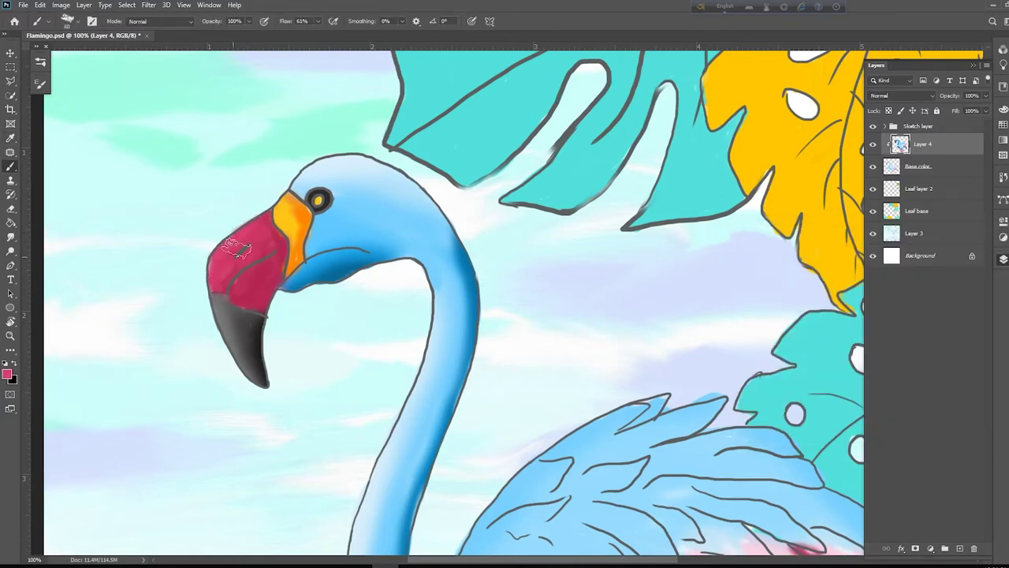
key("e")
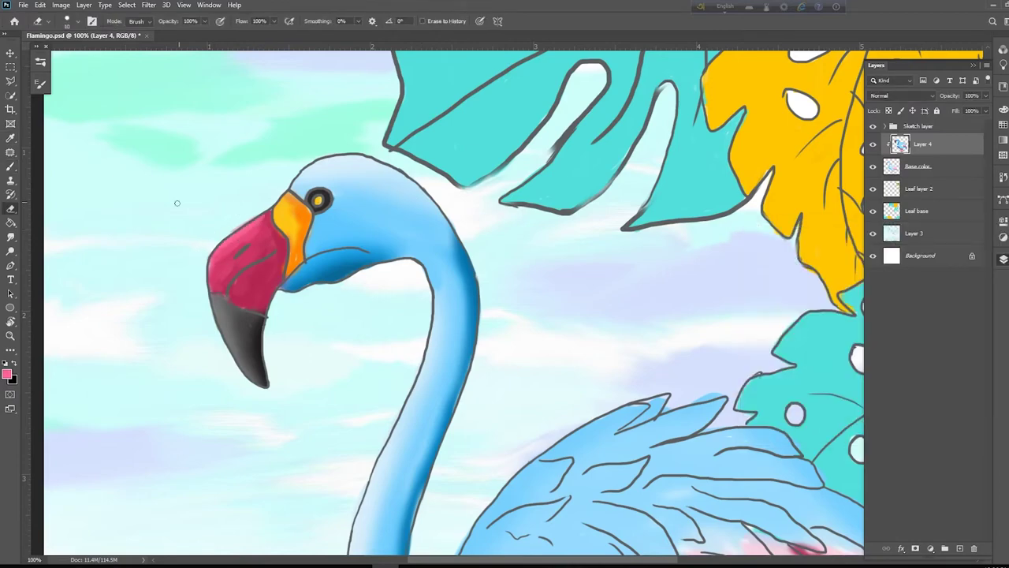
Step: Sample dark grey from the beak tip for the Base color layer and compare the painting with and without the sketch
key("alt+bracketleft")
key("b")
left_click(239, 363, "alt")
key("ctrl+minus")
key("ctrl+minus")
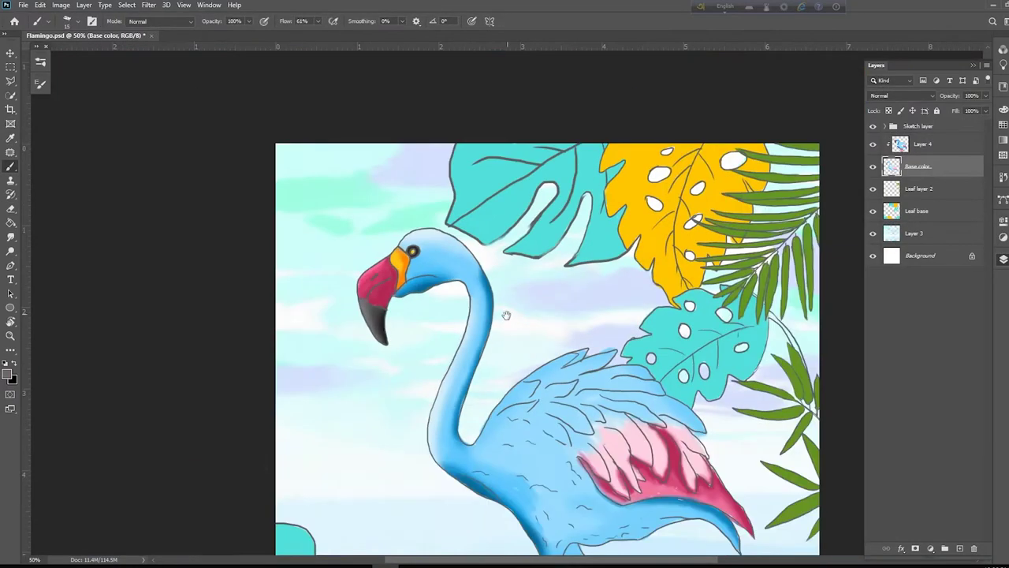
left_click_drag(504, 315, 435, 266)
mouse_move(873, 126)
left_mouse_down()
mouse_move(873, 145)
mouse_move(873, 127)
left_mouse_up()
key("ctrl+plus")
key("ctrl+minus")
left_click_drag(403, 417, 437, 307)
Step: Add a new layer above Leaf base and clip it to that layer
left_click(917, 211)
left_click(960, 548)
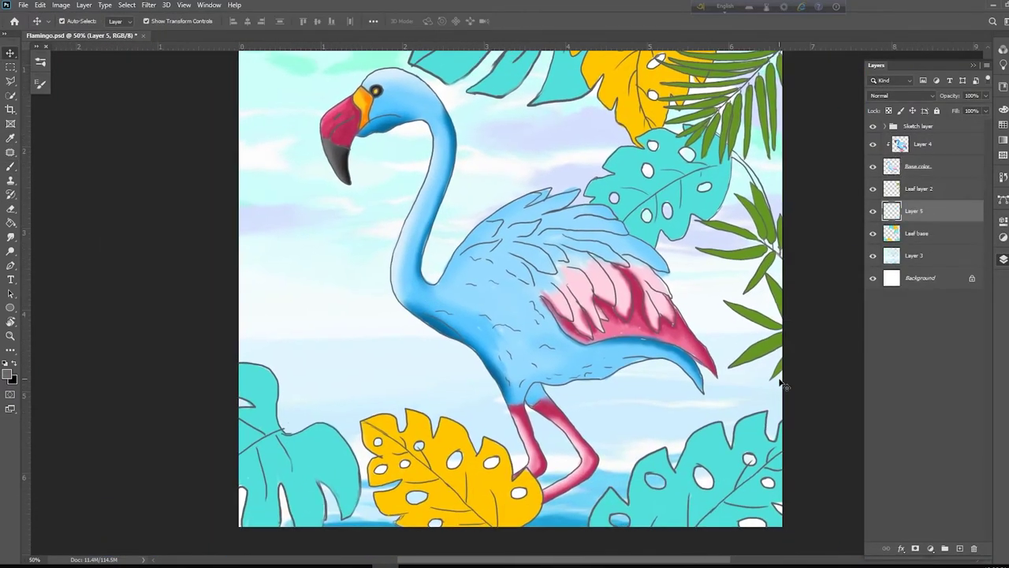
key("ctrl+alt+g")
Step: Shade the turquoise leaf at the canvas's lower left with a darker turquoise and a 125 px textured brush
key("bracketright")
key("bracketright")
key("bracketright")
key("bracketright")
key("bracketright")
key("bracketright")
scroll(268, 432, "up", 1)
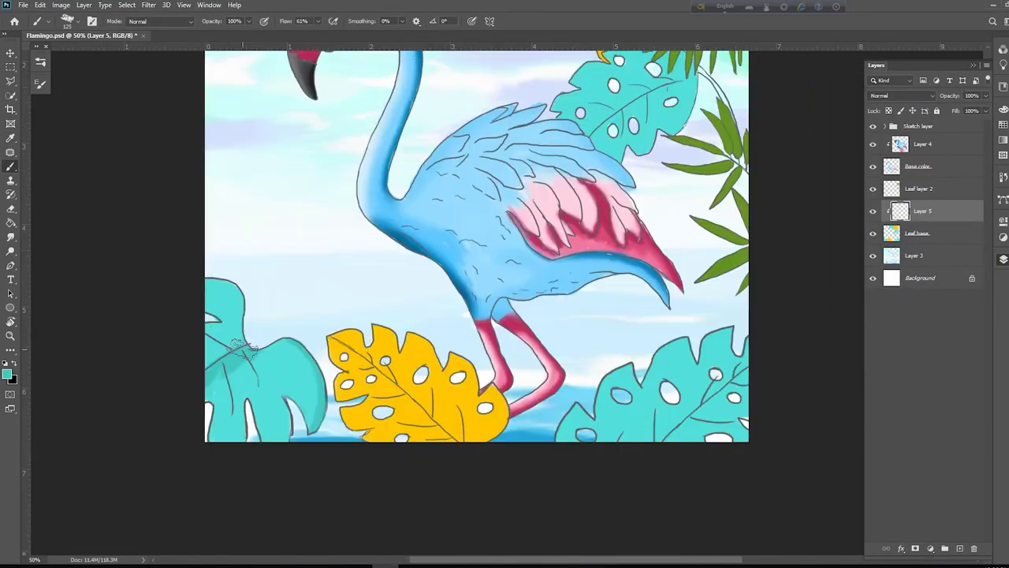
scroll(212, 355, "down", 1)
left_click_drag(251, 359, 276, 400)
mouse_move(290, 350)
left_mouse_down()
mouse_move(306, 386)
mouse_move(259, 435)
left_mouse_up()
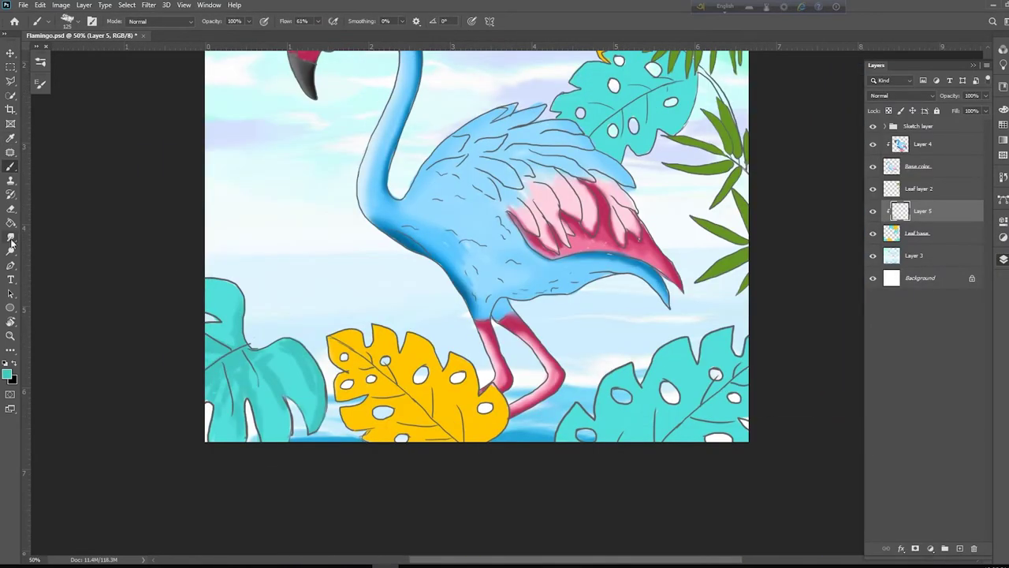
Step: Blend the dark strokes on the lower-left turquoise leaf with the Smudge tool
left_click(11, 236)
left_click_drag(277, 369, 290, 394)
key("b")
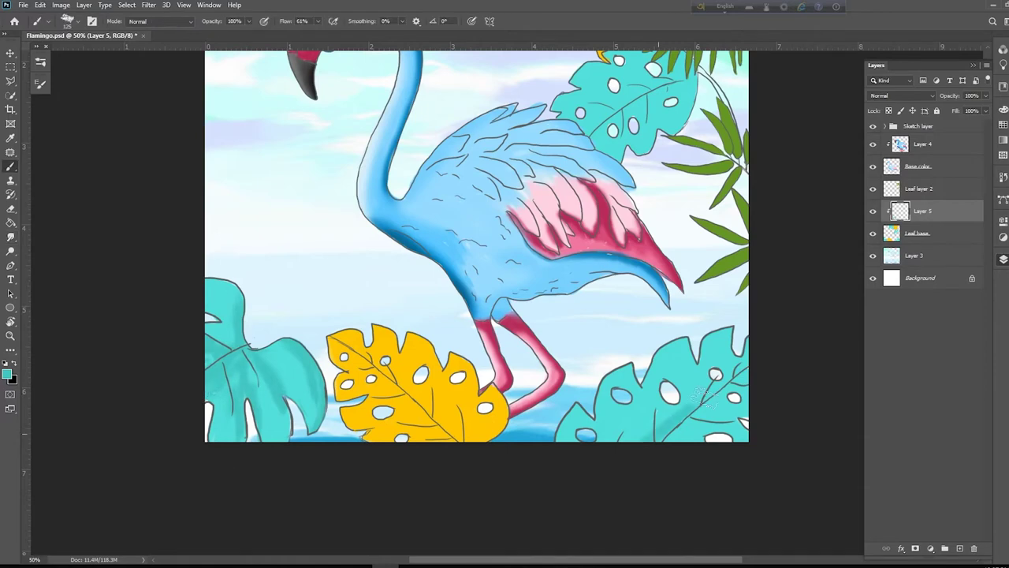
Step: Brush darker turquoise over the lower-right leaf and the leaf behind the flamingo's back, enlarging the brush to 250 px
left_click_drag(653, 427, 693, 401)
left_click_drag(662, 137, 616, 226)
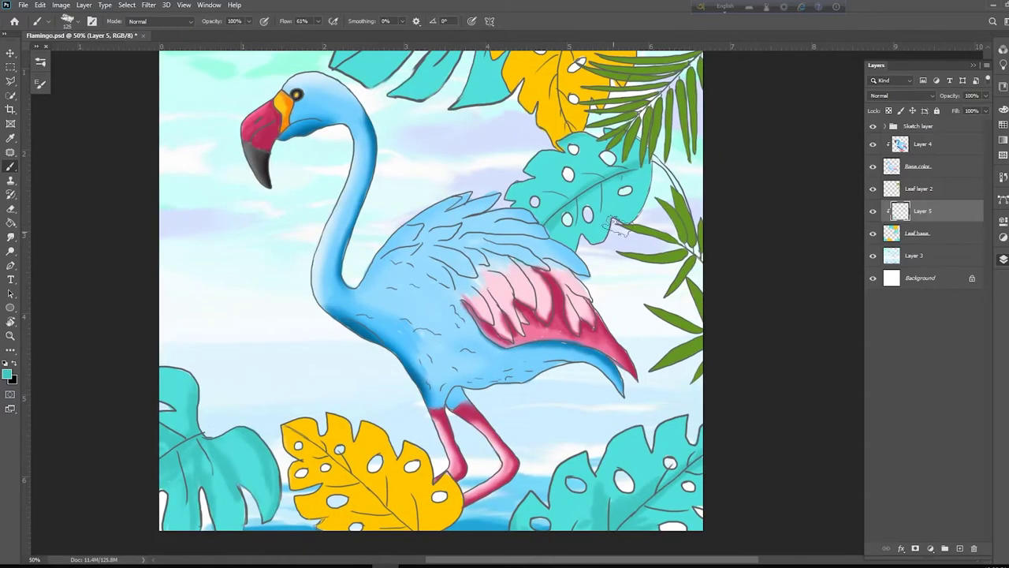
key("bracketright")
key("bracketright")
key("bracketright")
key("bracketright")
left_click_drag(634, 189, 621, 217)
left_click_drag(595, 182, 562, 175)
Step: Set the brush to 50% opacity and 33% flow, and deepen the turquoise leaves' shading with a 100 px tip
key("5")
key("shift+3")
key("shift+3")
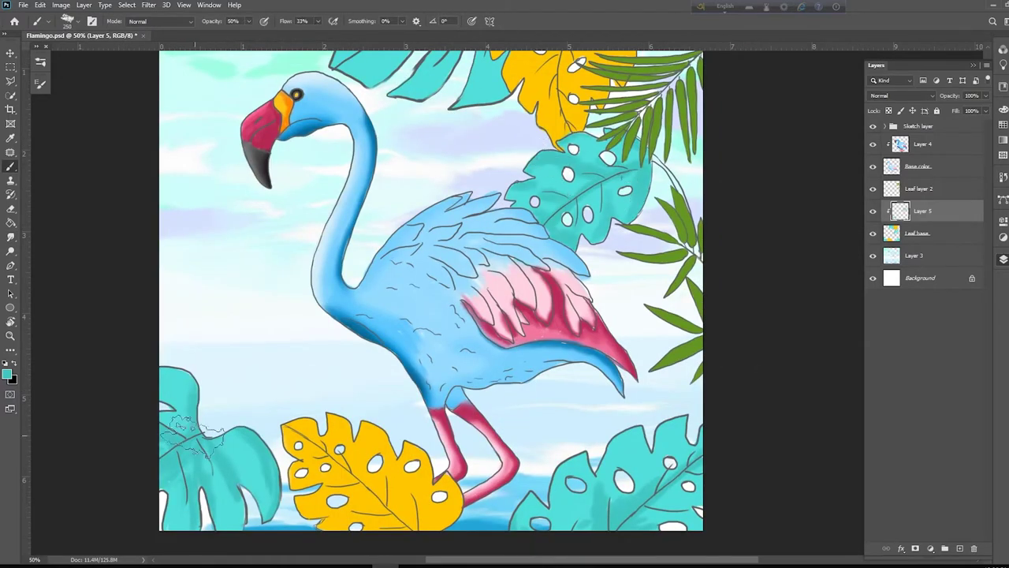
scroll(557, 542, "up", 2)
key("bracketleft")
key("bracketleft")
key("bracketleft")
key("bracketleft")
key("bracketleft")
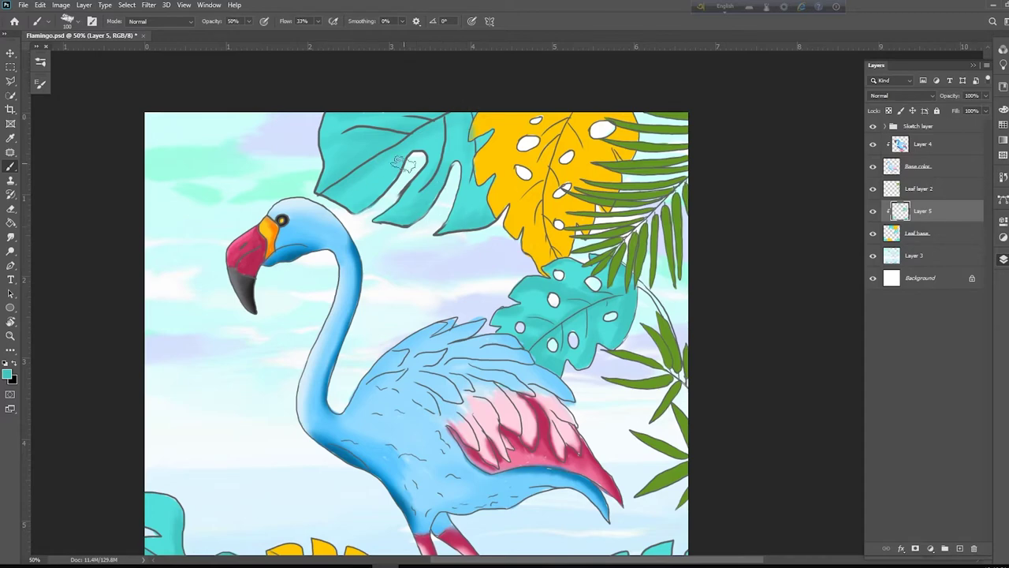
scroll(620, 351, "down", 5)
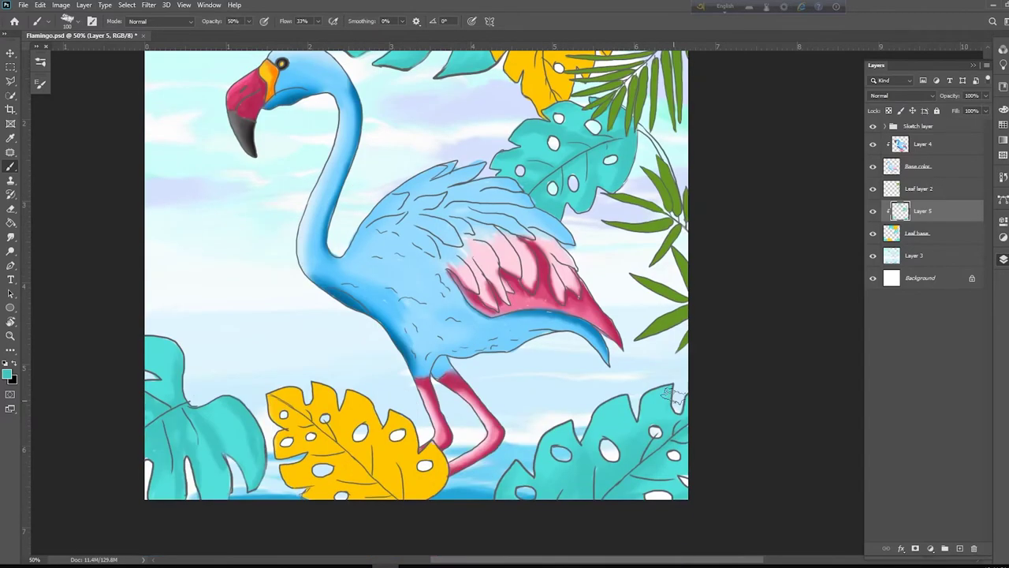
left_click_drag(222, 467, 227, 497)
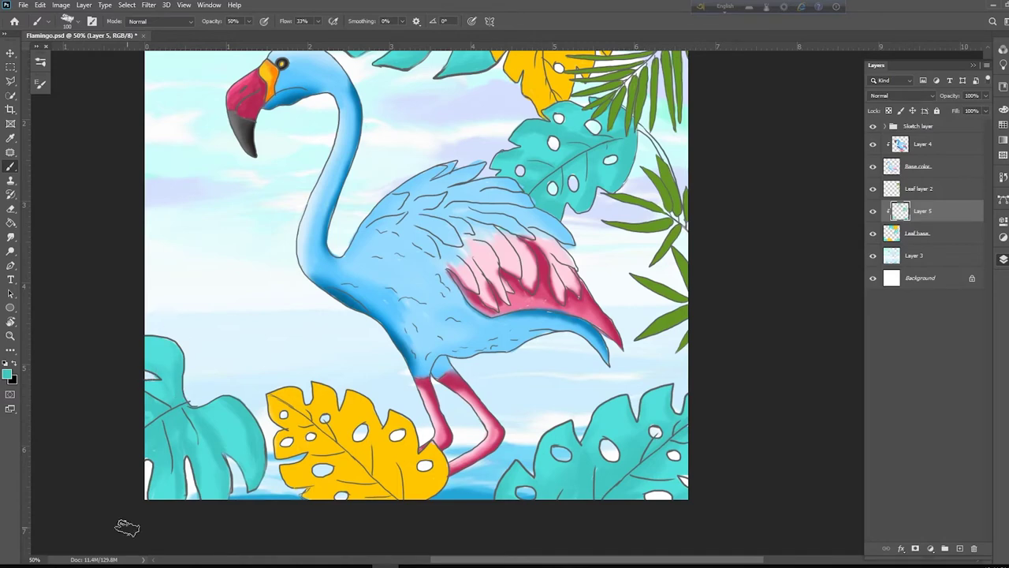
Step: Choose a lighter turquoise and paint soft highlights across all the turquoise leaves on Layer 5
left_click(7, 374)
left_click(834, 273)
left_click(984, 250)
left_click(7, 373)
left_click(984, 250)
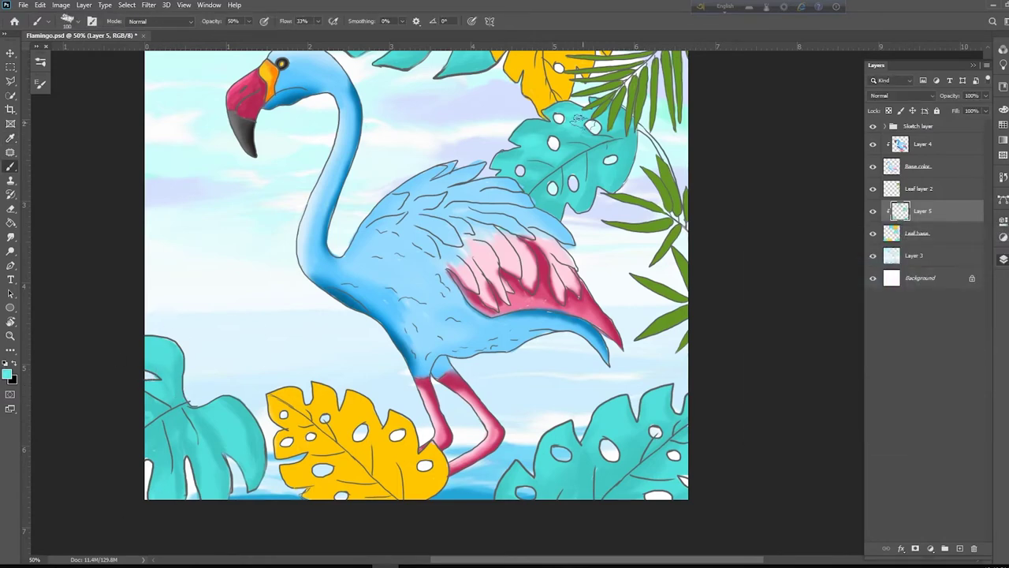
left_click_drag(258, 457, 248, 420)
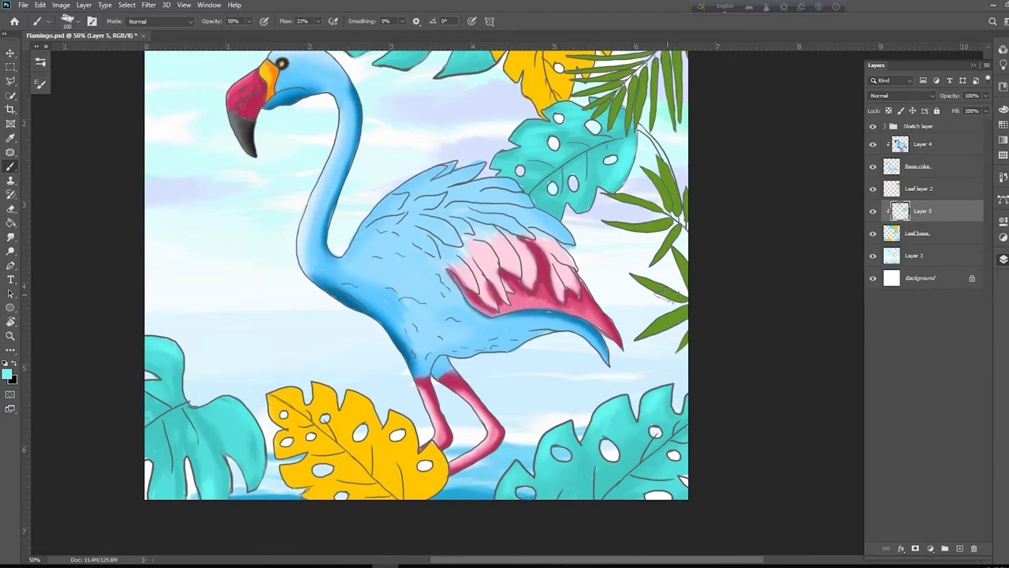
scroll(471, 150, "up", 4)
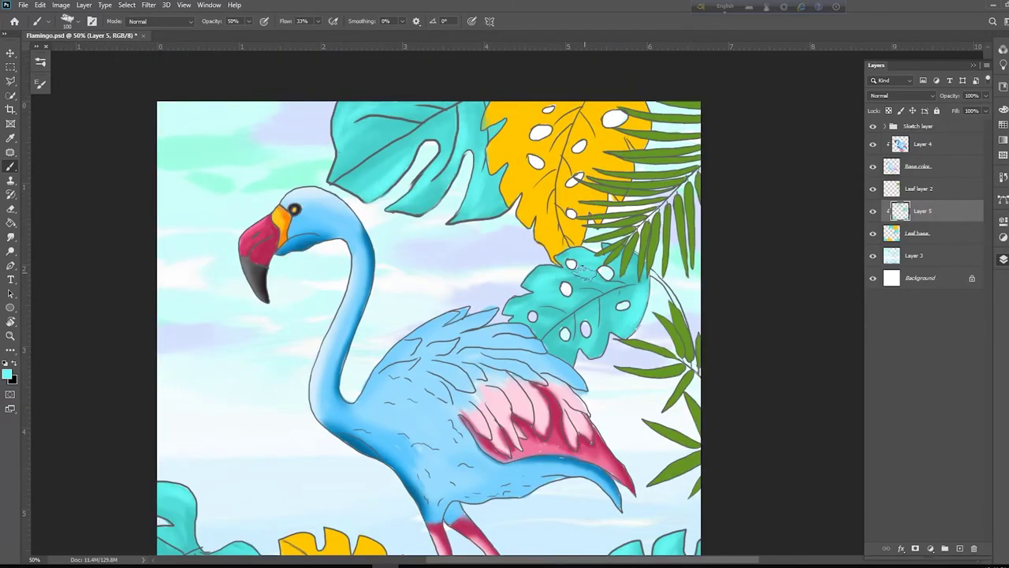
scroll(478, 267, "down", 4)
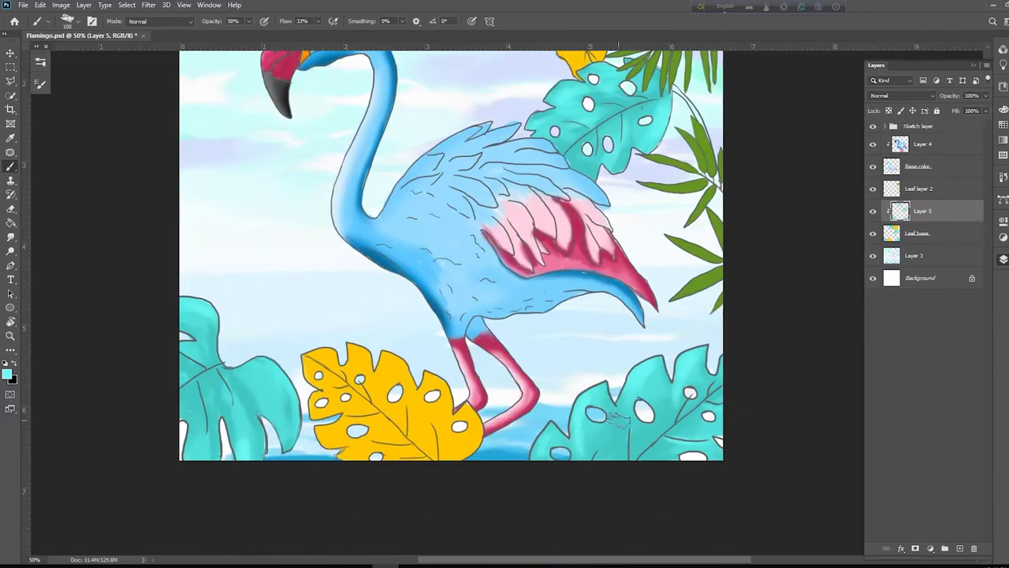
scroll(284, 388, "down", 1)
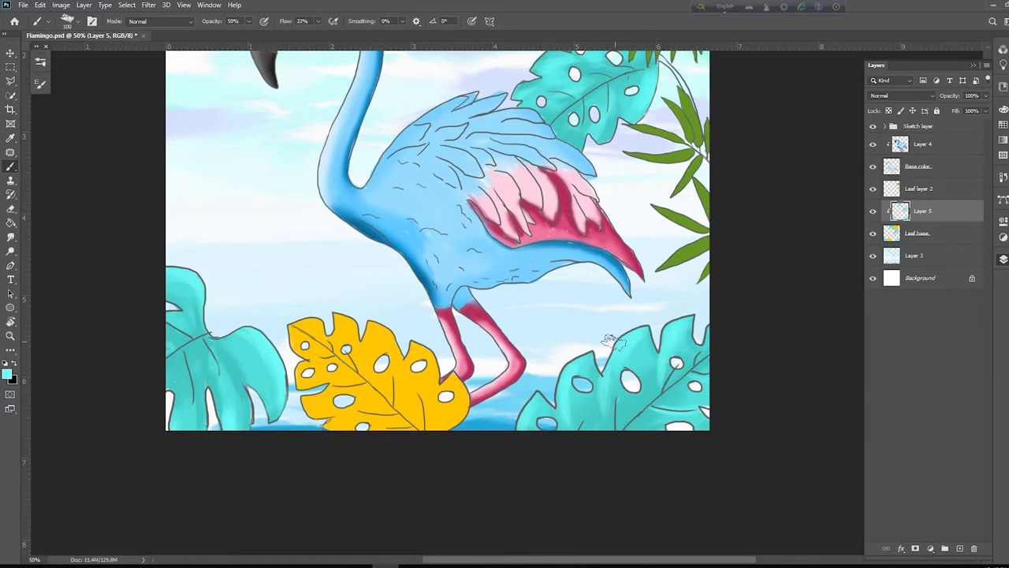
Step: Sample the lower yellow leaf's colour, darken it slightly, and start shading the leaf's base with a 200 px brush
left_click(360, 382, "alt")
left_click(7, 374)
left_click(990, 270)
key("bracketright")
key("bracketright")
key("bracketright")
key("bracketright")
key("ctrl+plus")
key("ctrl+minus")
key("ctrl+minus")
key("ctrl+plus")
key("ctrl+plus")
left_click_drag(505, 326, 486, 168)
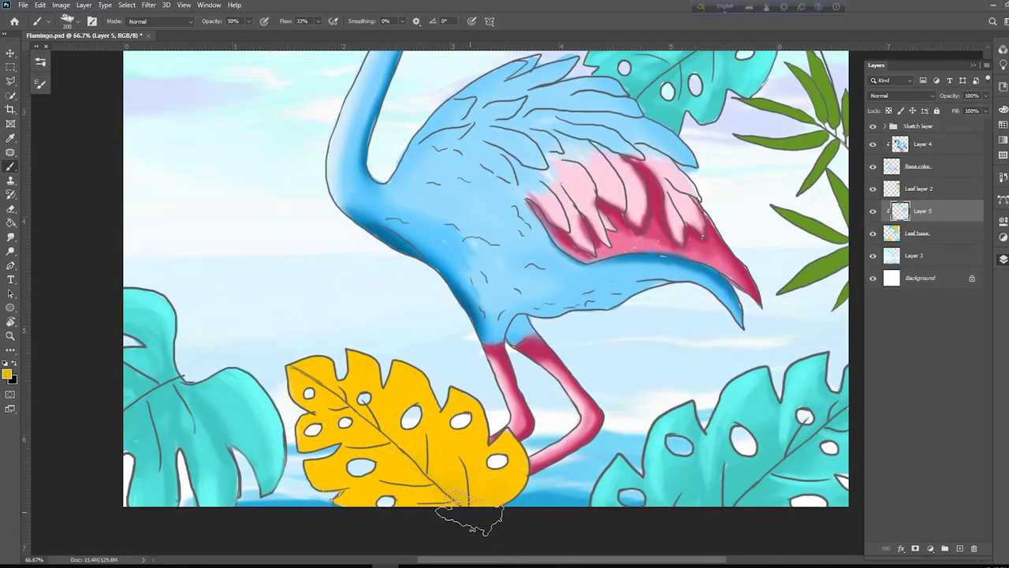
Step: Set the brush colour to #d2a406 and shade the lower and upper yellow leaves along their midribs
left_click(7, 374)
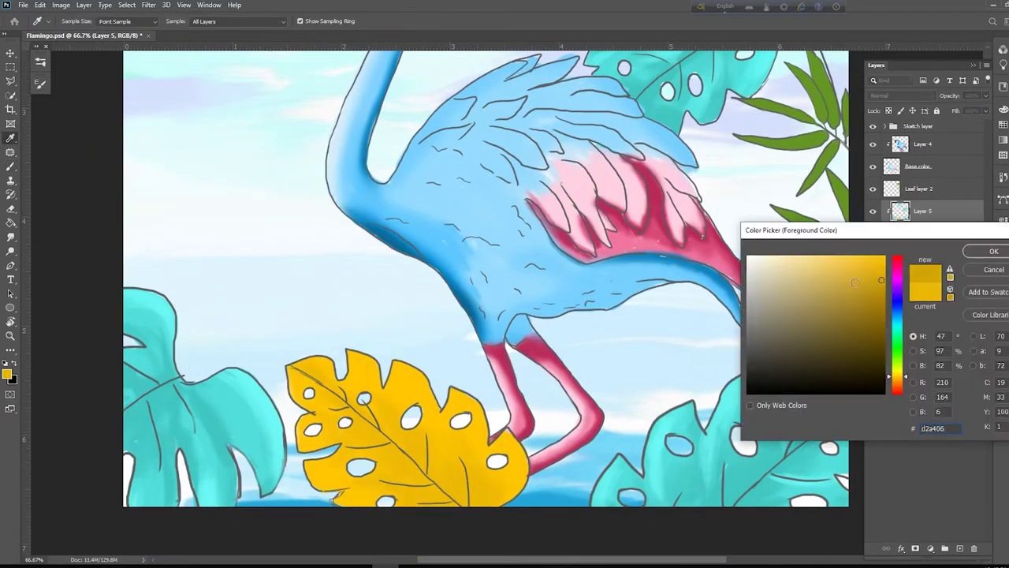
key("Return")
key("b")
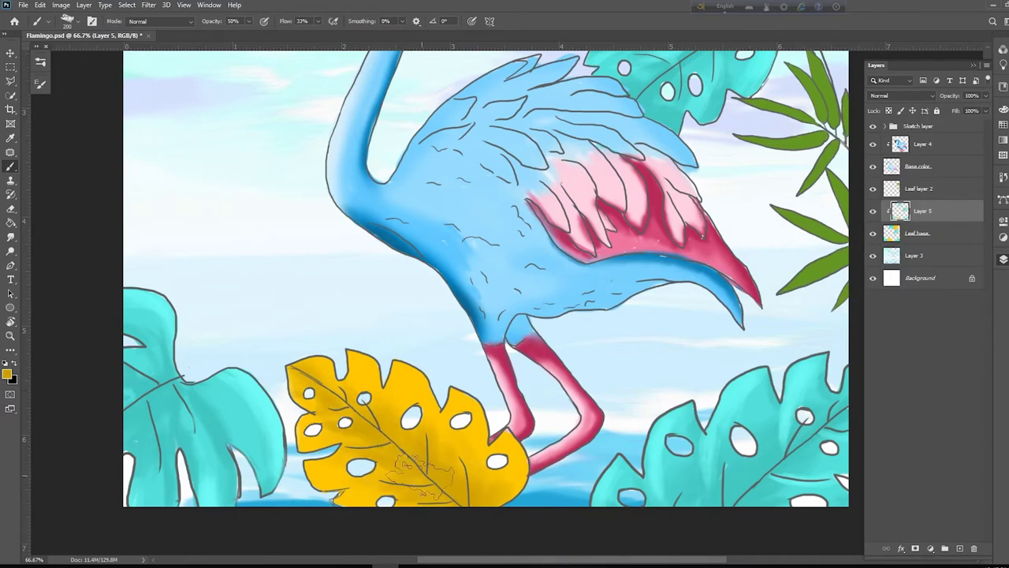
left_click_drag(538, 63, 421, 512)
mouse_move(565, 284)
left_mouse_down()
mouse_move(588, 236)
mouse_move(597, 267)
left_mouse_up()
left_click_drag(552, 323, 536, 355)
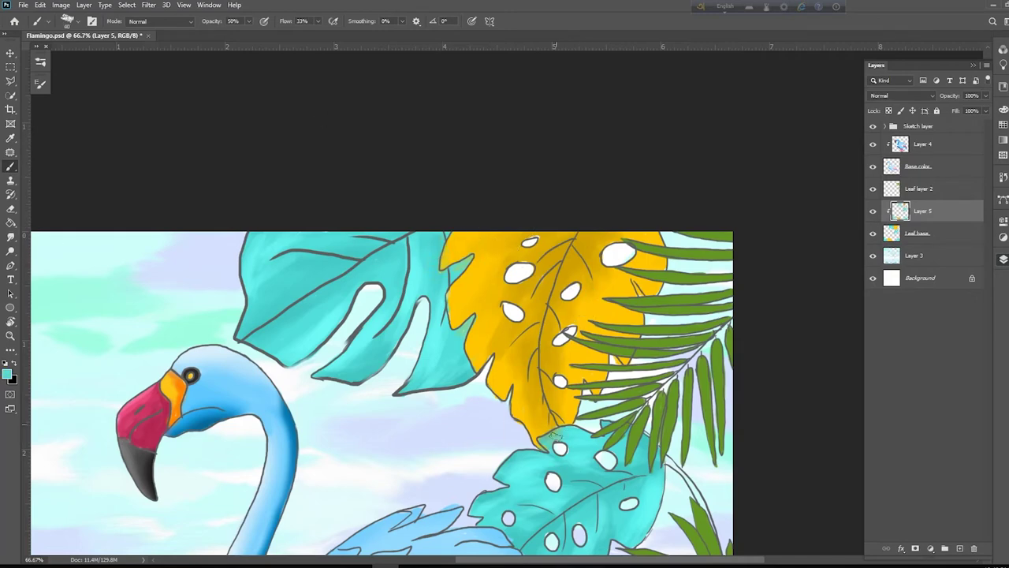
Step: Paint light yellow highlights on the upper yellow leaf and blend them with a yellow sampled from the leaf
left_click(7, 373)
left_click(828, 241)
left_click(982, 241)
left_click_drag(480, 263, 456, 248)
left_click_drag(491, 304, 480, 342)
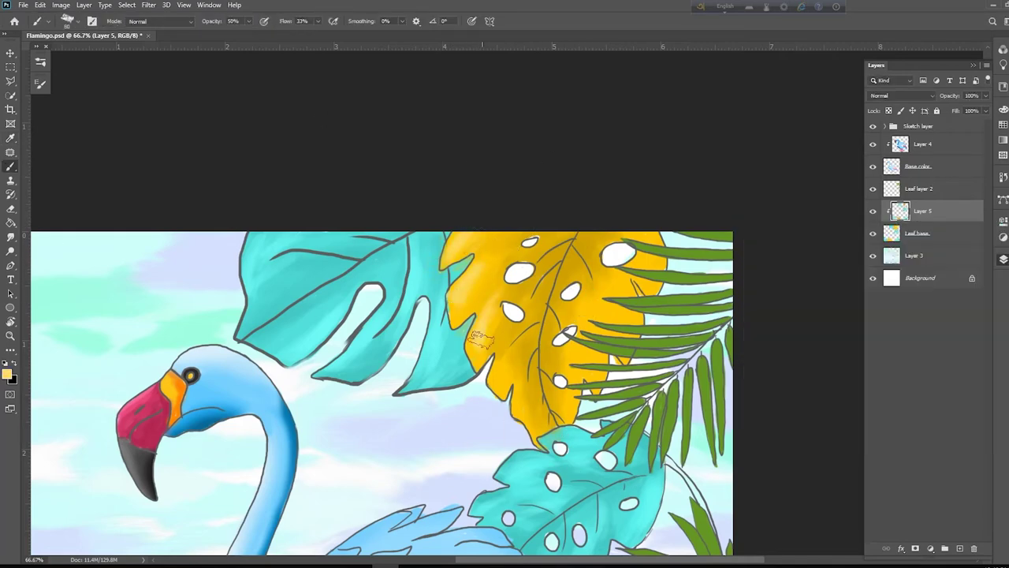
mouse_move(530, 282)
left_mouse_down()
mouse_move(500, 309)
mouse_move(497, 379)
left_mouse_up()
left_click_drag(524, 363, 522, 404)
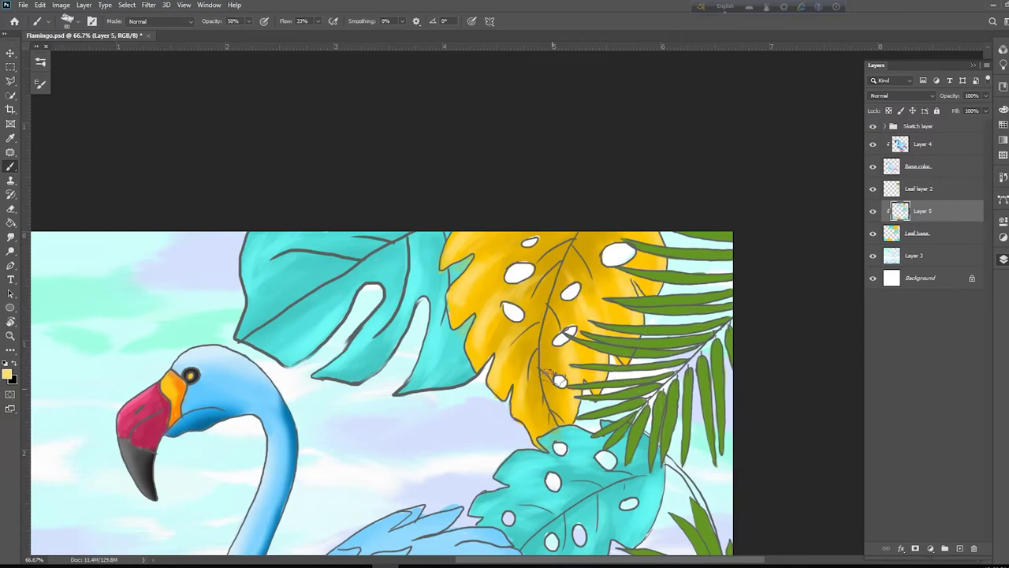
left_click(476, 268, "alt")
left_click_drag(516, 245, 485, 257)
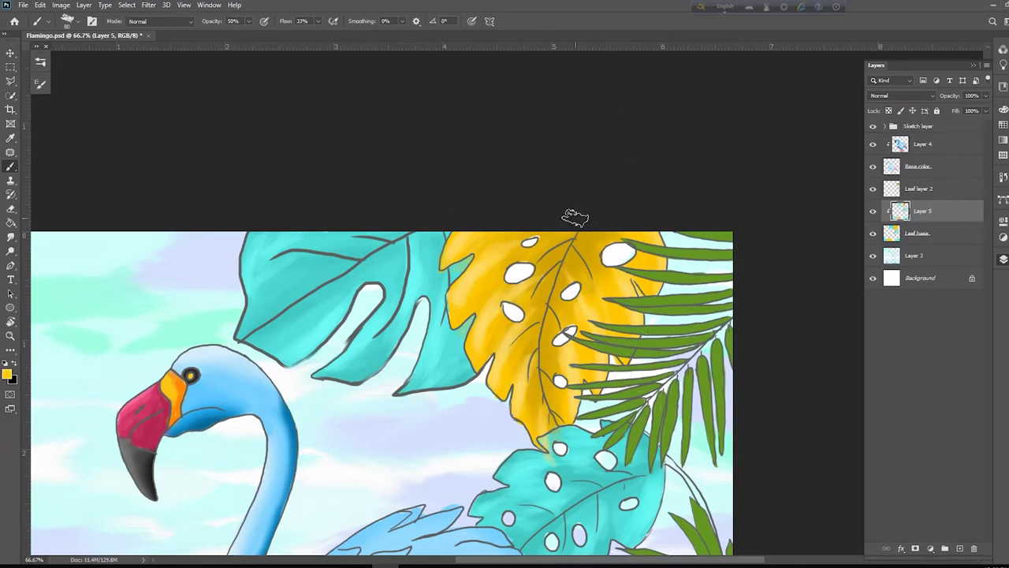
Step: Lower the opacity of the Sketch layer group to 59%
key("ctrl+minus")
left_click_drag(619, 347, 734, 97)
left_click(918, 126)
left_click(985, 96)
left_click_drag(986, 109, 965, 109)
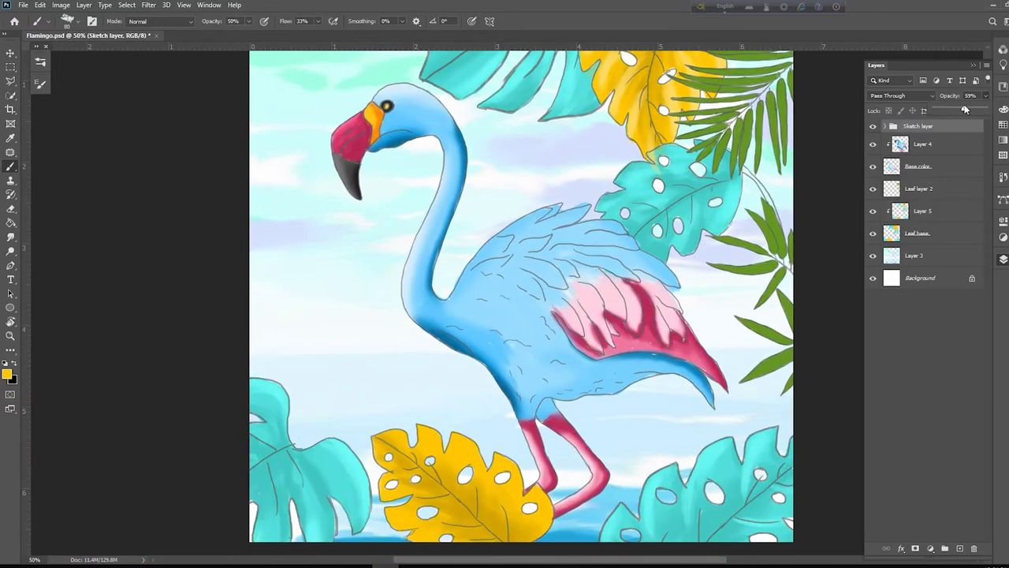
Step: Sample bright yellow from the upper leaf and brush it over the lower yellow leaf on Layer 5, enlarging the brush to 150 px
left_click(923, 211)
left_click_drag(533, 535, 518, 509)
left_click(605, 87, "alt")
key("ctrl+plus")
left_click_drag(438, 473, 430, 357)
left_click_drag(430, 362, 440, 398)
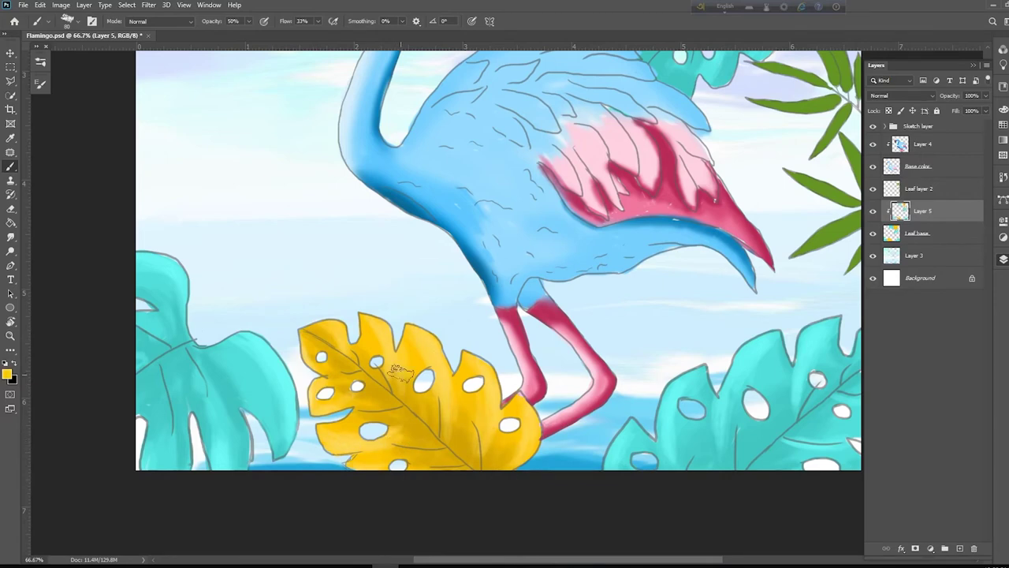
key("bracketright")
key("bracketright")
key("bracketright")
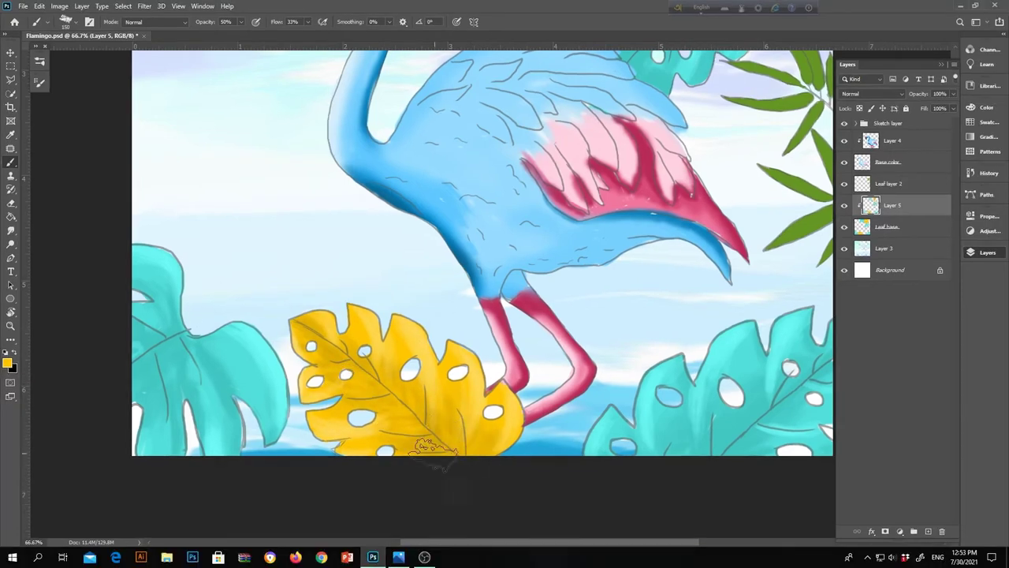
Step: Choose a pale cream yellow and paint highlights along the lobes of the lower yellow leaf
left_click(7, 374)
left_click(994, 252)
left_click(7, 374)
left_click(761, 250)
left_click(961, 243)
left_click_drag(396, 320, 408, 329)
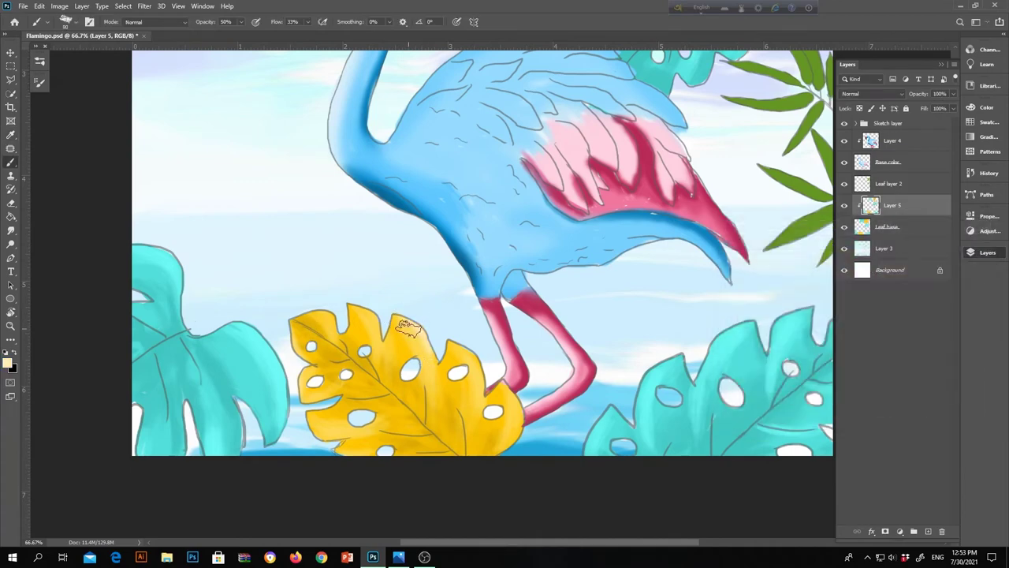
mouse_move(483, 368)
left_mouse_down()
mouse_move(463, 388)
mouse_move(511, 437)
left_mouse_up()
left_click_drag(366, 318, 375, 354)
left_click_drag(323, 311, 328, 333)
left_click_drag(313, 429, 355, 431)
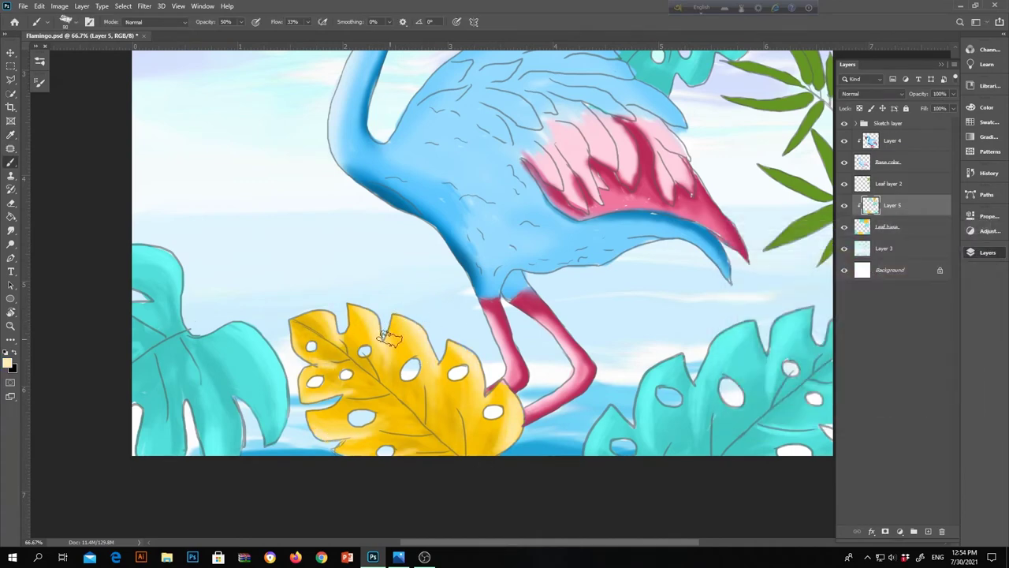
key("ctrl+minus")
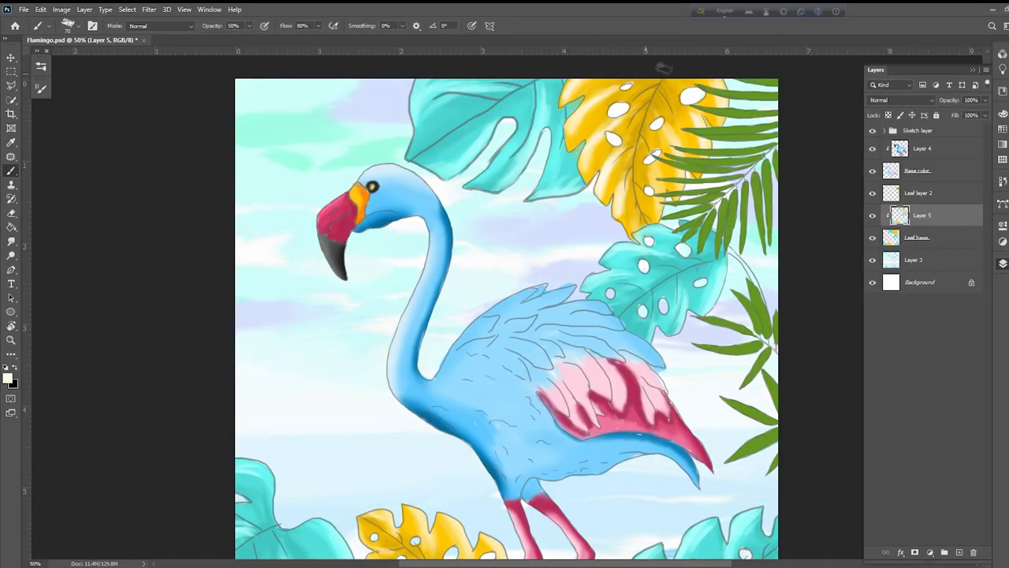
Step: Sample light turquoise from the lower-left leaf and brush soft highlights onto the lower-right turquoise leaf
scroll(623, 110, "down", 5)
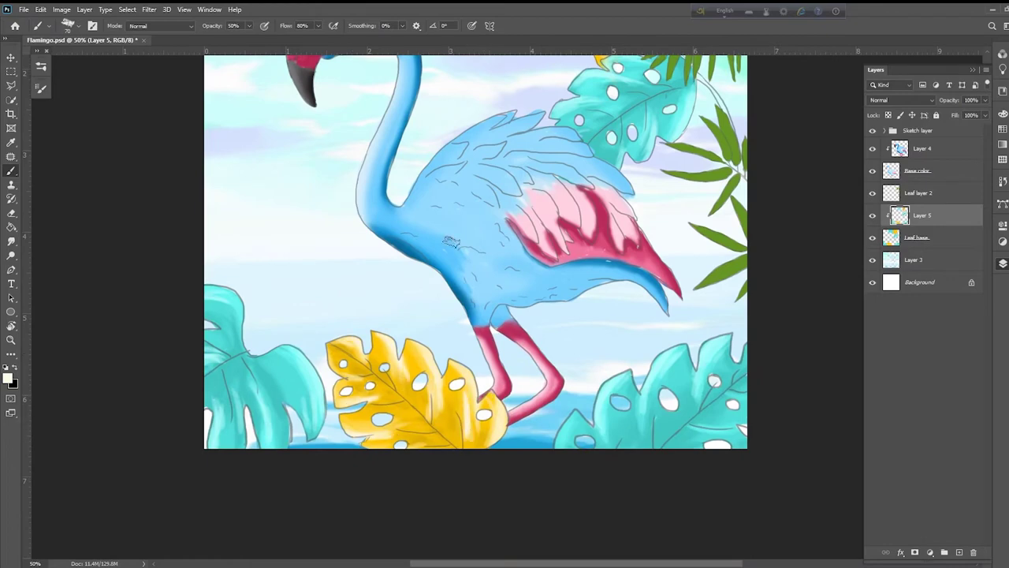
left_click(260, 441, "alt")
left_click_drag(664, 404, 660, 438)
left_click_drag(621, 453, 617, 418)
Step: Set the brush to 25 px with 100% flow and paint thin light turquoise streaks along the turquoise leaves' lobes
left_click_drag(646, 237, 631, 294)
key("bracketleft")
key("bracketleft")
key("bracketleft")
key("bracketleft")
key("bracketleft")
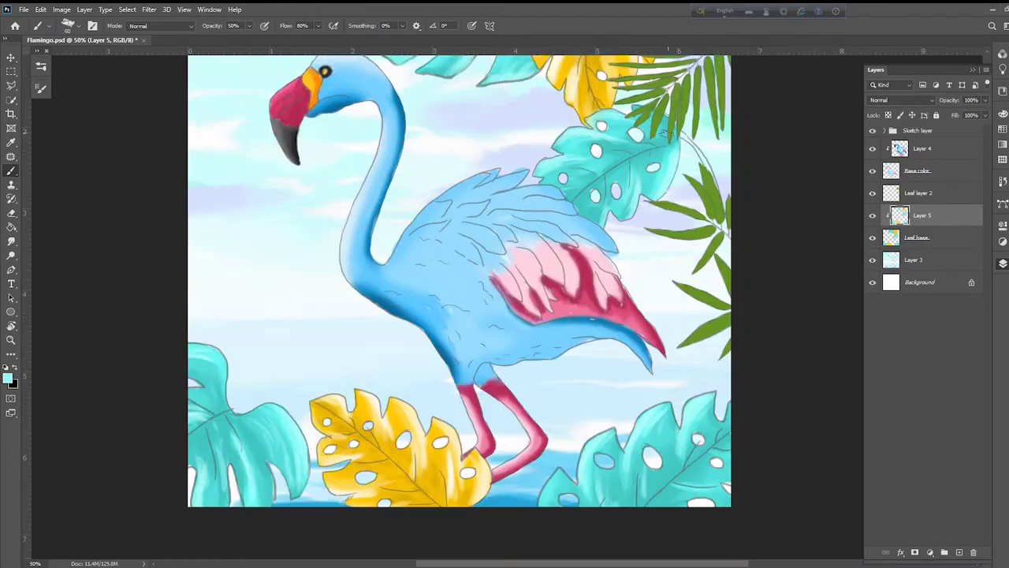
left_click(318, 26)
left_click_drag(310, 37, 319, 38)
left_click_drag(633, 161, 633, 176)
left_click_drag(607, 210, 606, 180)
scroll(573, 429, "up", 2)
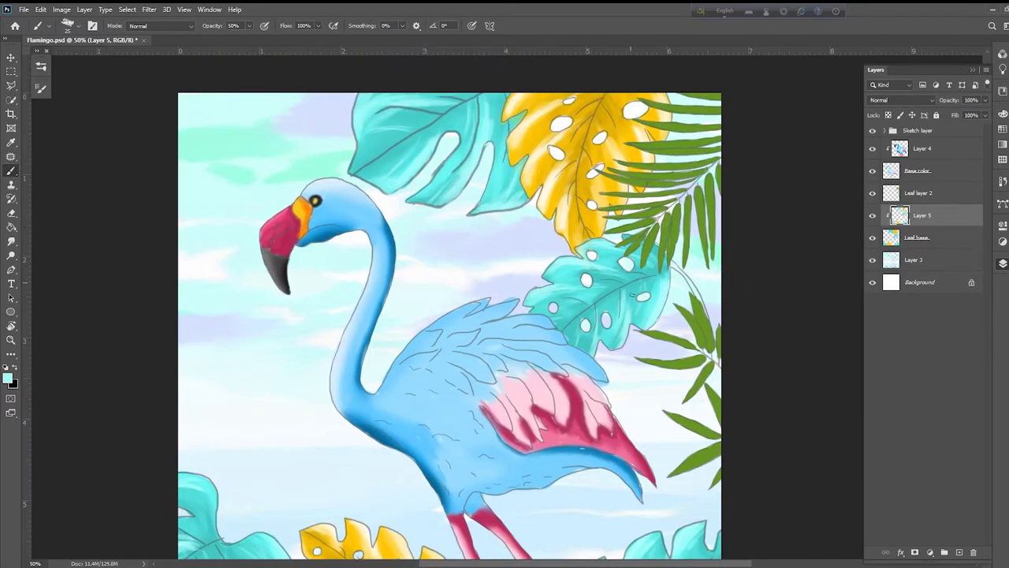
scroll(676, 281, "down", 6)
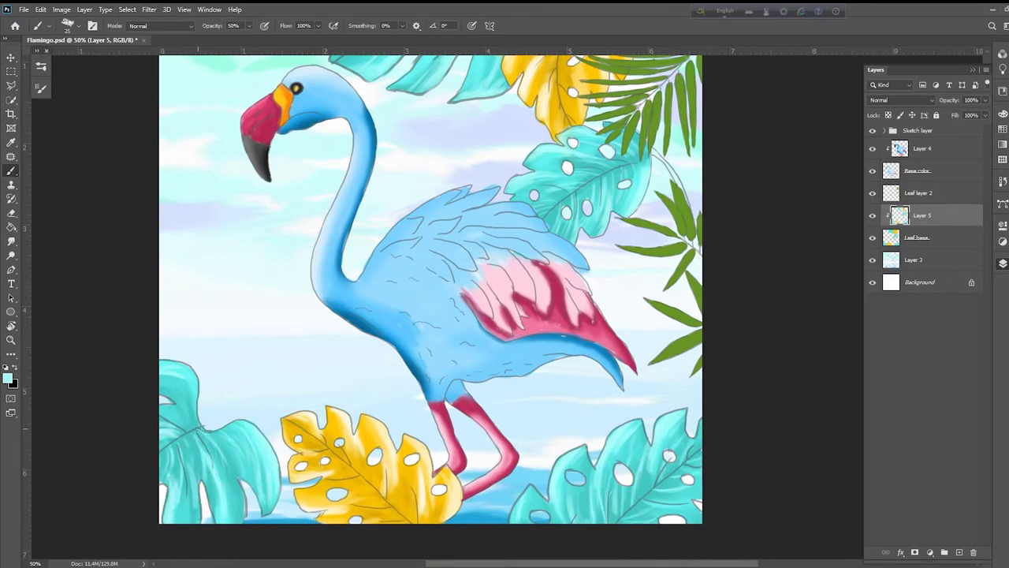
scroll(223, 430, "up", 7)
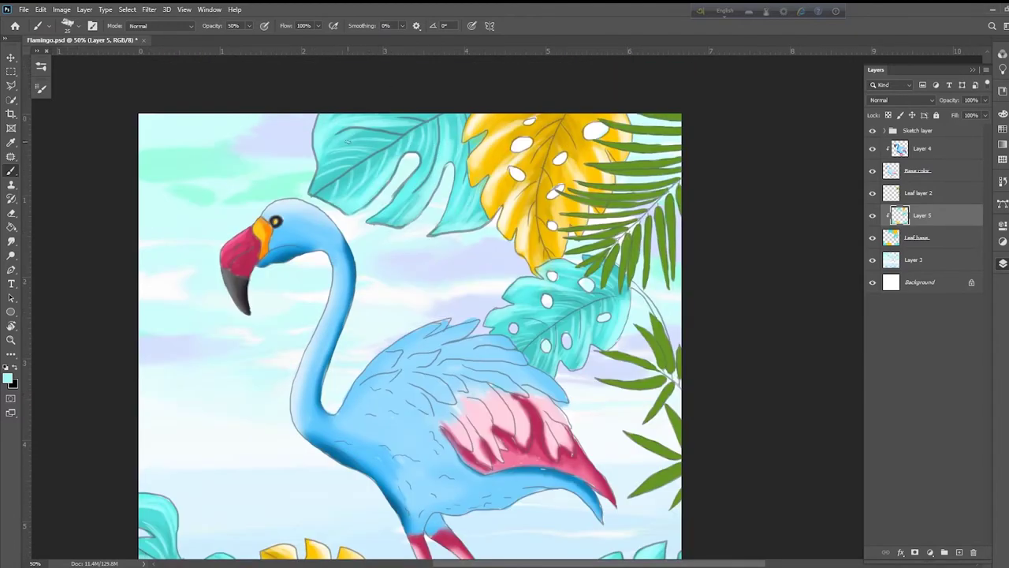
Step: Paint fine white streaks along the lobes of the yellow leaves with a 15 px brush
scroll(339, 309, "down", 10)
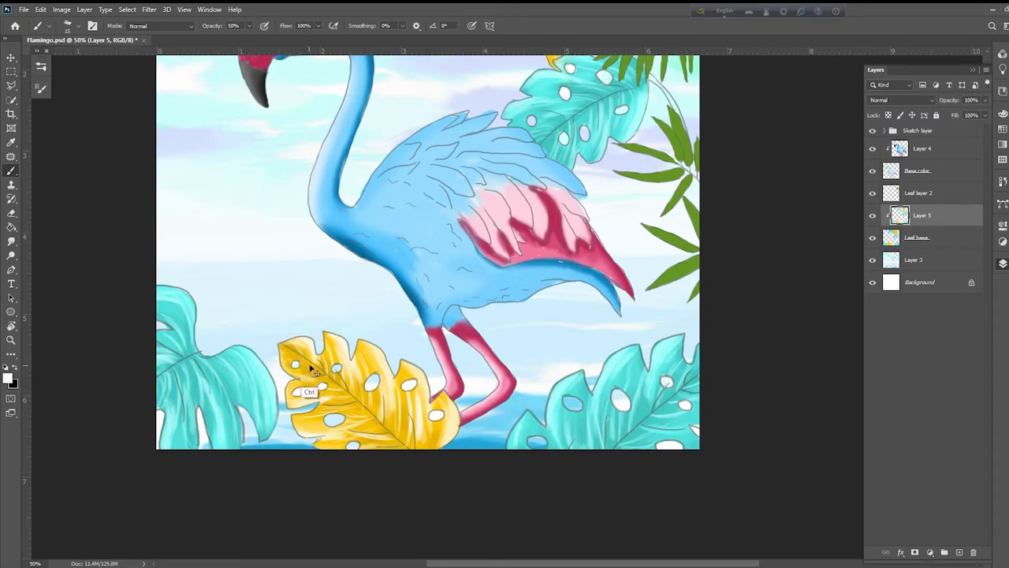
left_click_drag(426, 173, 350, 464)
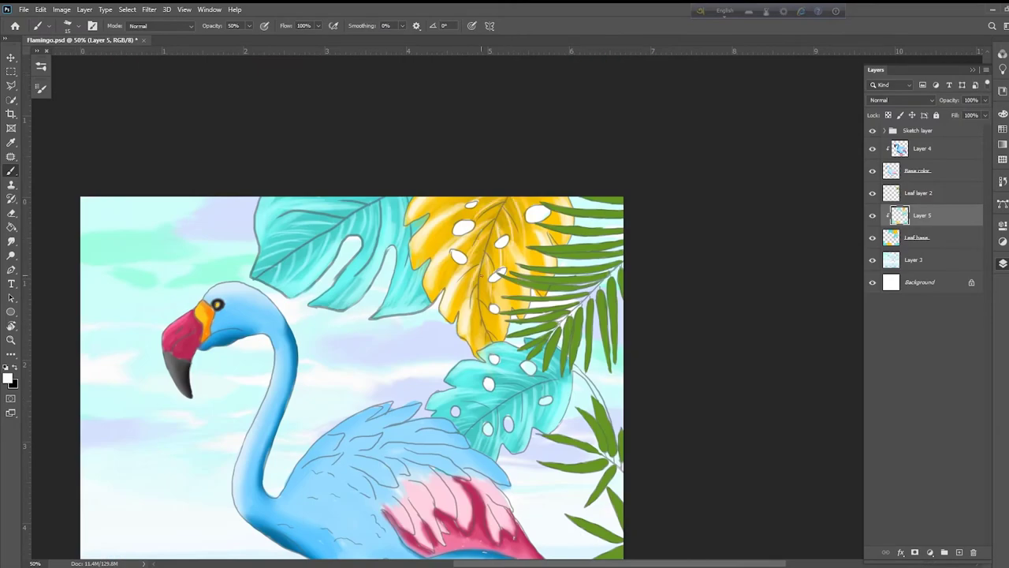
scroll(505, 109, "down", 1)
Step: Add a new layer above Leaf layer 2 and clip it to that palm leaf layer
key("v")
left_click(676, 153)
key("ctrl+alt+shift+n")
key("ctrl+alt+g")
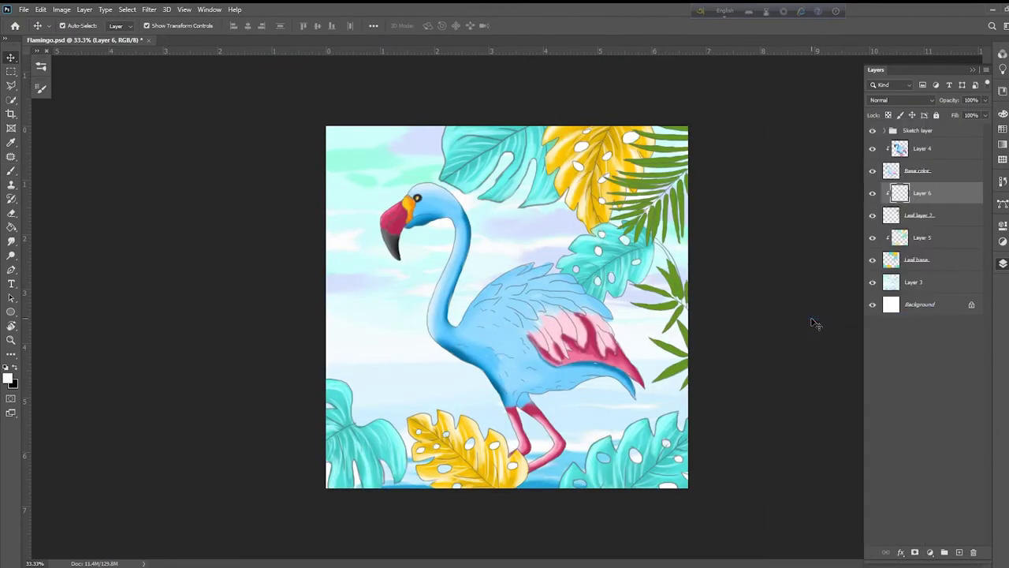
Step: Choose a dark green foreground colour and the Hard Round brush at 19 px
scroll(748, 313, "up", 2)
left_click(8, 378)
left_click(587, 296)
left_click(992, 255)
key("b")
left_click(41, 88)
left_click(68, 26)
left_click(77, 183)
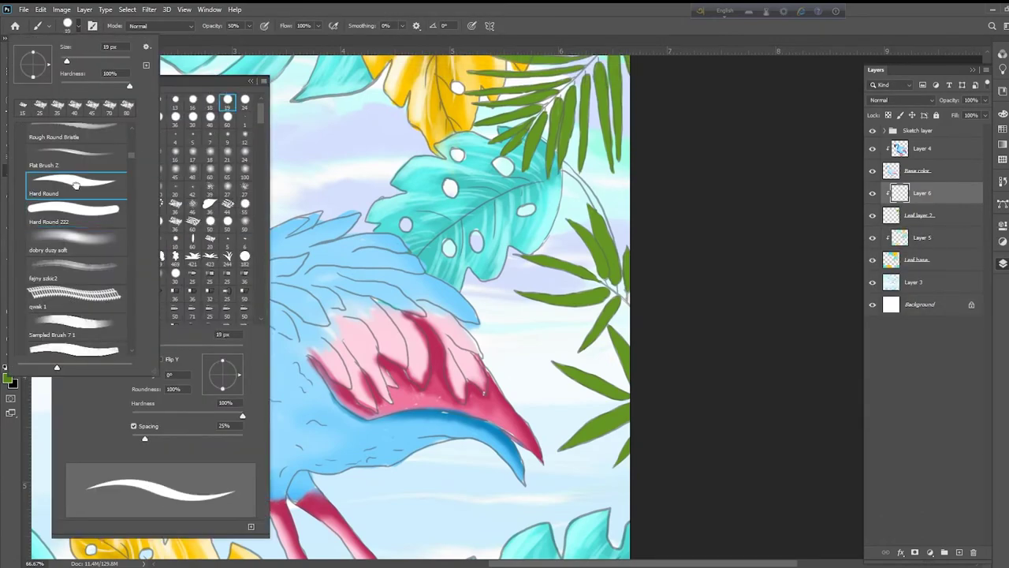
left_click(41, 89)
Step: Shade the leaflets of both palm leaves with the dark green at 100% brush opacity
key("ctrl+plus")
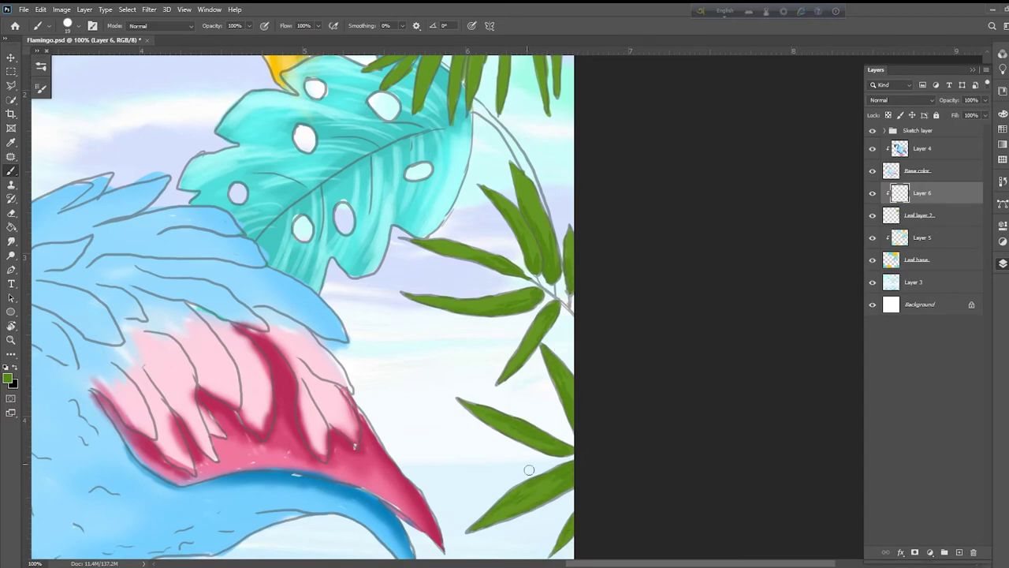
scroll(521, 481, "up", 5)
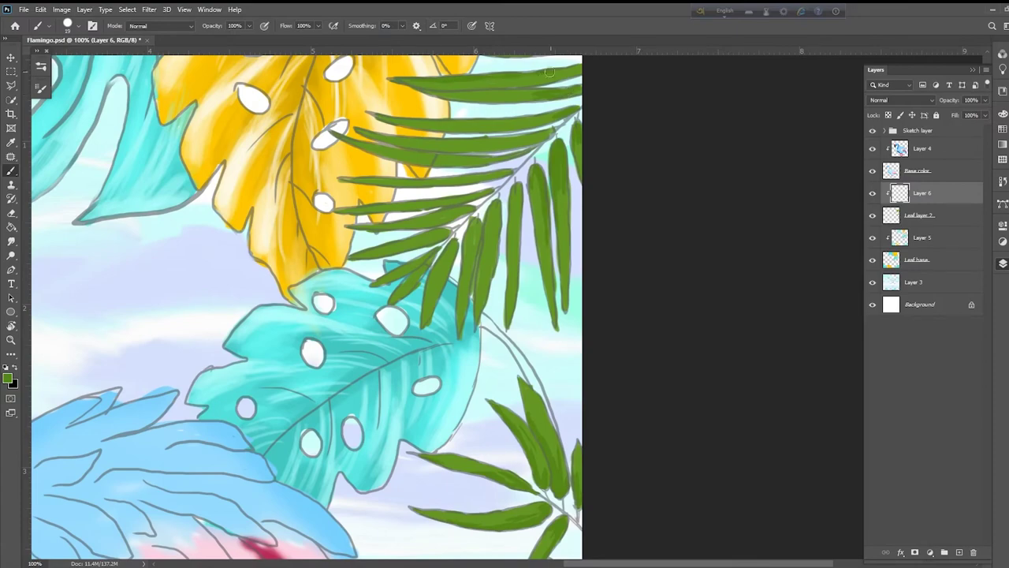
left_click_drag(464, 208, 422, 214)
mouse_move(483, 224)
left_mouse_down()
mouse_move(482, 286)
mouse_move(471, 287)
left_mouse_up()
left_click_drag(449, 249, 447, 269)
left_click_drag(445, 233, 436, 240)
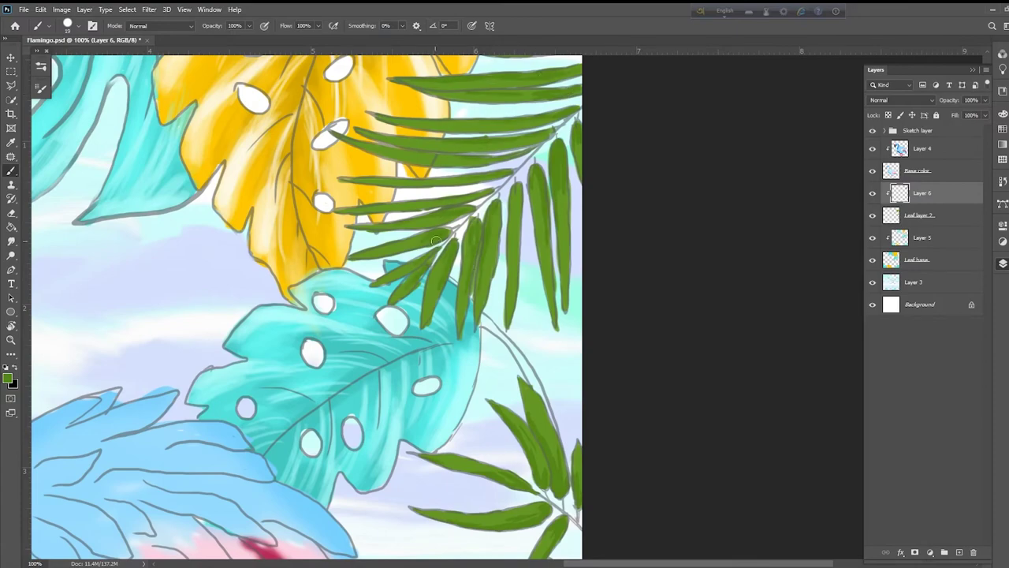
Step: Choose a lighter green and paint it along the leaflets of the small lower palm leaf
left_click(8, 378)
left_click(853, 288)
left_click(999, 246)
left_click_drag(605, 390, 581, 339)
left_click_drag(487, 365, 518, 420)
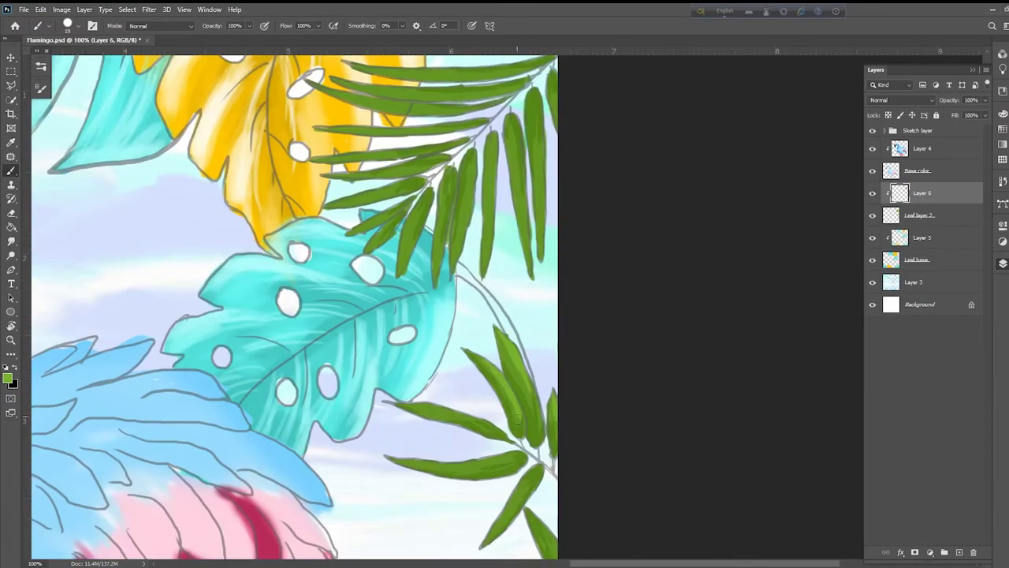
left_click_drag(517, 456, 404, 460)
left_click_drag(538, 470, 488, 535)
left_click_drag(534, 519, 554, 556)
Step: Paint the lighter green down the hanging leaflets of the large upper palm leaf
left_click_drag(510, 142, 526, 253)
left_click_drag(535, 112, 539, 244)
left_click_drag(524, 210, 529, 261)
left_click_drag(490, 140, 485, 251)
left_click_drag(448, 181, 439, 260)
left_click_drag(415, 210, 401, 263)
left_click_drag(403, 192, 337, 205)
Step: Paint the lighter green along the sideways leaflets of the upper palm leaf and those at the canvas edge
left_click_drag(399, 80, 516, 74)
mouse_move(350, 85)
left_mouse_down()
mouse_move(395, 96)
mouse_move(504, 92)
left_mouse_up()
mouse_move(337, 96)
left_mouse_down()
mouse_move(417, 116)
mouse_move(458, 111)
left_mouse_up()
left_click_drag(339, 132, 456, 130)
left_click_drag(326, 158, 431, 150)
left_click_drag(350, 176, 421, 171)
left_click_drag(529, 96, 528, 132)
left_click_drag(554, 76, 555, 123)
Step: Paint the lighter green along the topmost leaflets of the upper palm leaf
left_click_drag(517, 153, 543, 329)
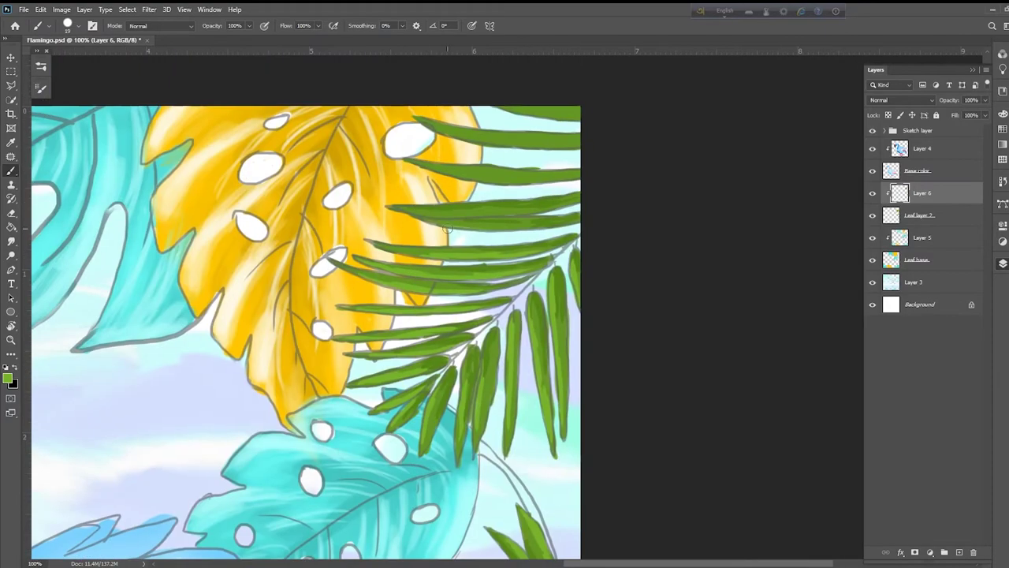
mouse_move(421, 218)
left_mouse_down()
mouse_move(575, 221)
mouse_move(567, 206)
left_mouse_up()
left_click_drag(430, 166, 578, 175)
left_click_drag(421, 119, 580, 139)
mouse_move(501, 108)
left_mouse_down()
mouse_move(569, 114)
mouse_move(544, 108)
left_mouse_up()
Step: Sample a mid green from the upper palm leaf and blend it into a hanging leaflet
left_click(554, 134, "alt")
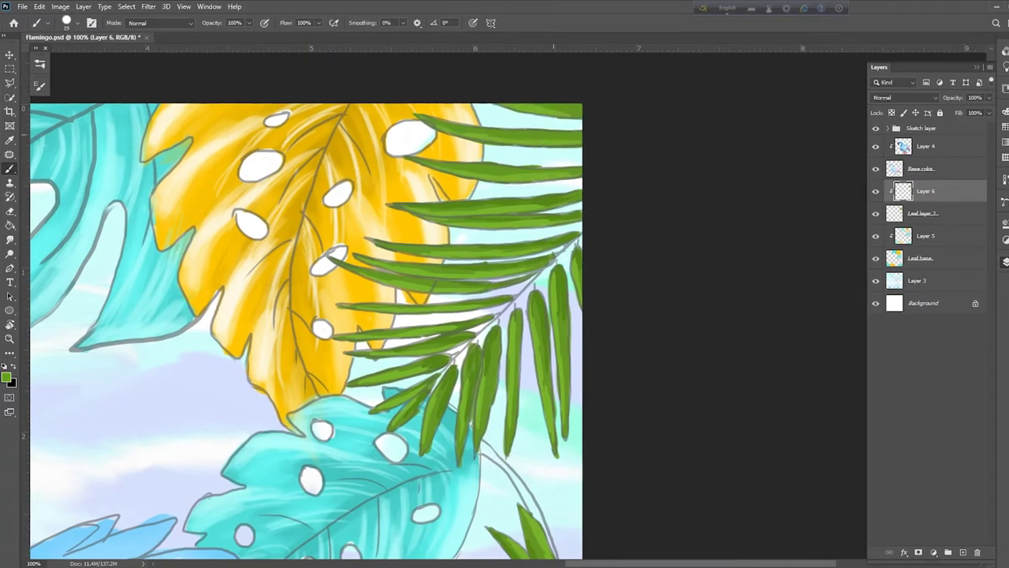
left_click_drag(513, 382, 510, 418)
key("ctrl+minus")
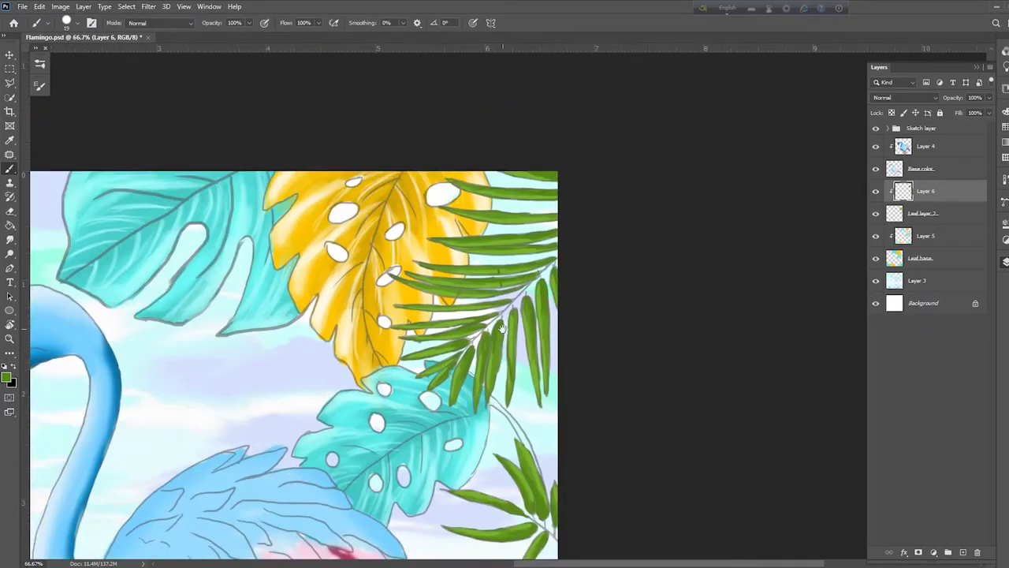
Step: Switch to a brighter green with a 9 px brush and highlight the leaflets of the lower palm leaf
mouse_move(531, 478)
left_mouse_down()
mouse_move(584, 340)
mouse_move(588, 486)
left_mouse_up()
left_click(580, 371, "alt")
left_click_drag(544, 541, 579, 520)
scroll(580, 525, "down", 3)
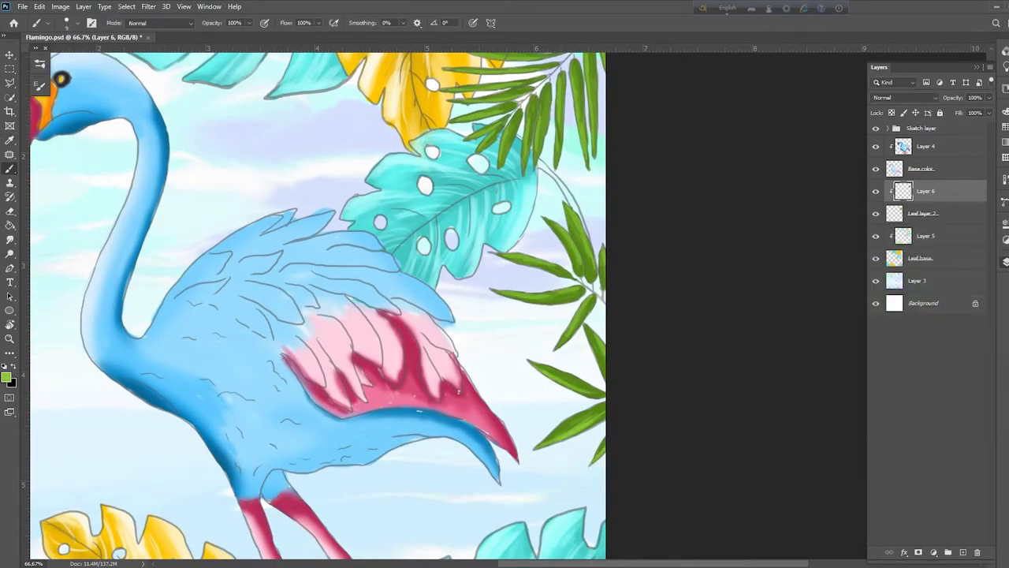
key("ctrl+plus")
scroll(416, 79, "up", 2)
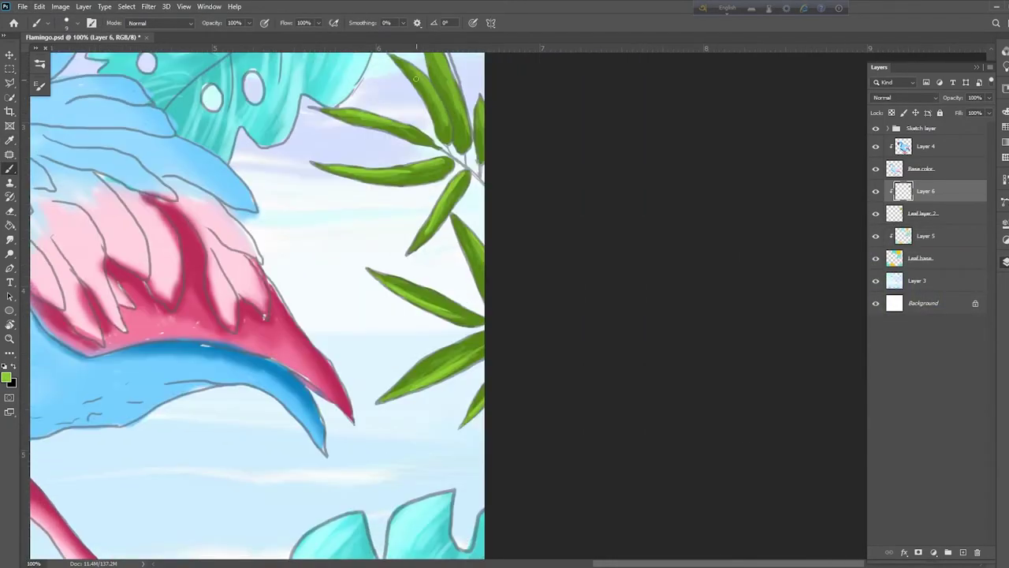
Step: Paint the brighter green highlights along the leaflets of the large upper palm leaf
scroll(452, 91, "up", 6)
scroll(513, 126, "left", 4)
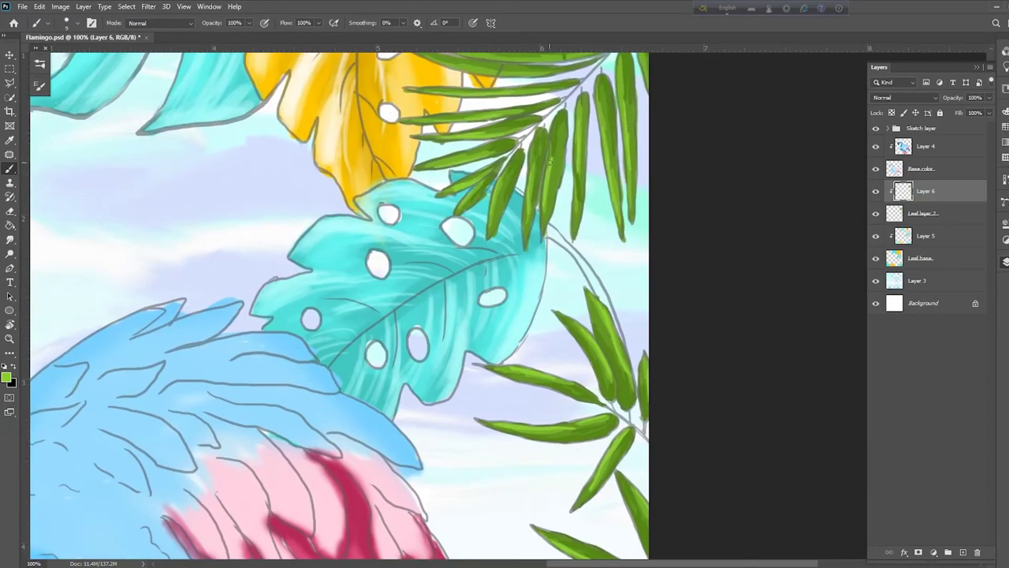
scroll(549, 160, "up", 3)
scroll(583, 181, "right", 1)
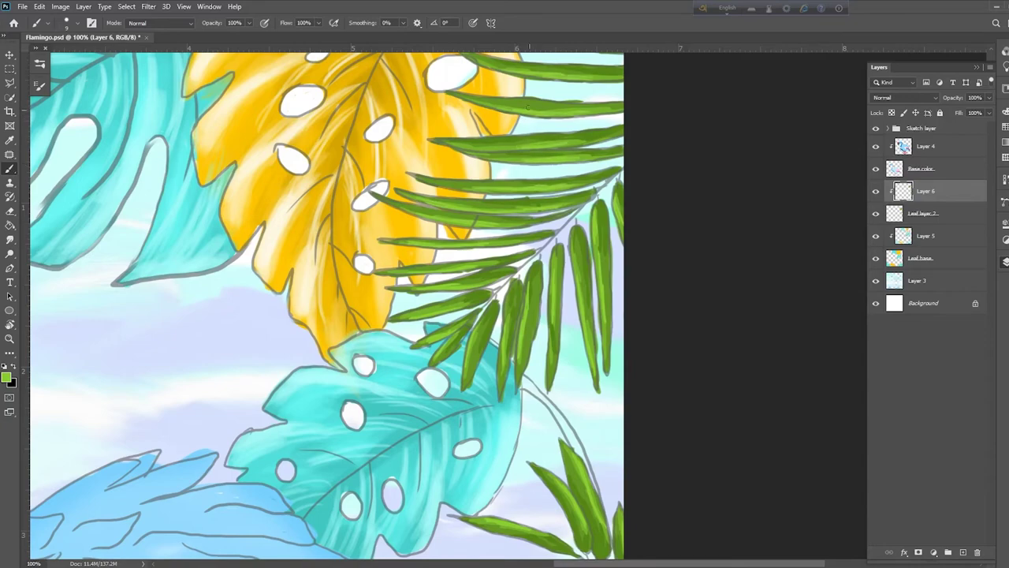
Step: Choose a light lime green and paint thin highlights on the lower palm leaflets with an 8 px brush
left_click_drag(533, 431, 614, 157)
left_click(8, 379)
left_click(847, 269)
left_click(993, 259)
key("ctrl+minus")
key("ctrl+minus")
key("ctrl+minus")
key("ctrl+plus")
key("ctrl+plus")
left_click_drag(495, 350, 269, 356)
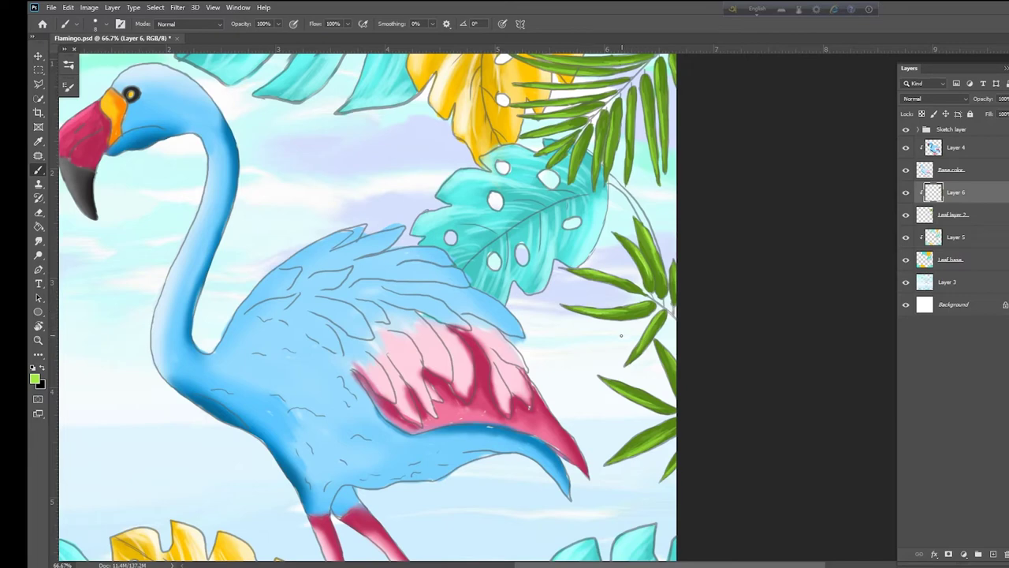
key("ctrl")
key("ctrl+plus")
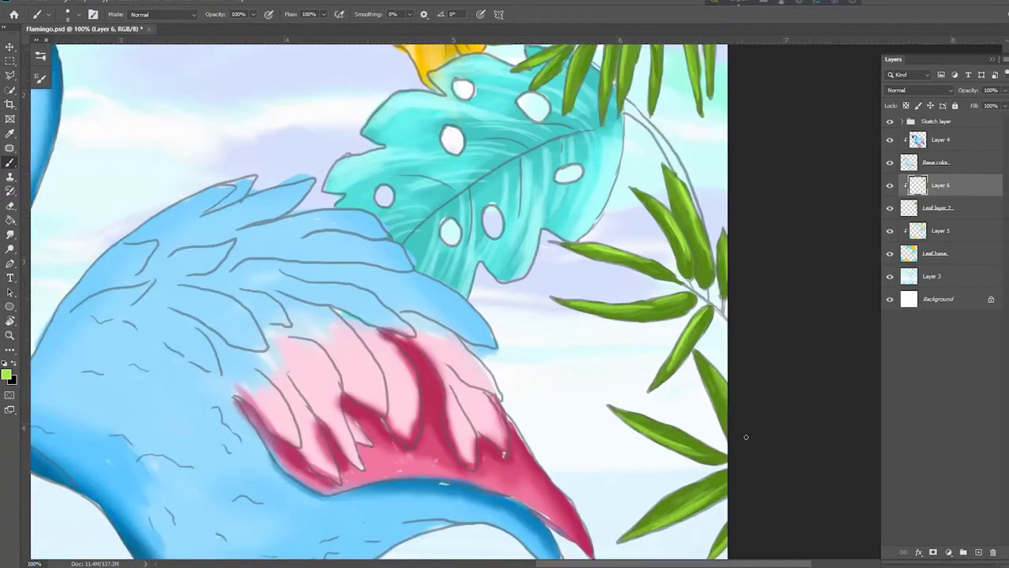
left_click_drag(746, 437, 484, 377)
scroll(399, 223, "up", 5)
scroll(399, 222, "left", 2)
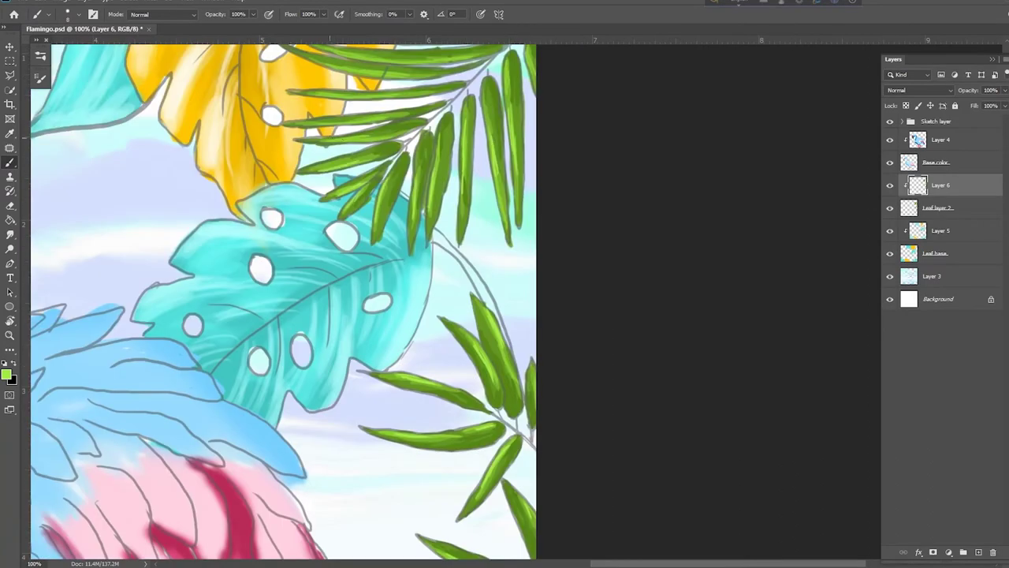
Step: Paint thin lime green highlights along the leaflets of the upper palm leaf
scroll(440, 146, "up", 4)
scroll(440, 146, "left", 1)
left_click_drag(512, 187, 376, 193)
left_click_drag(486, 175, 418, 178)
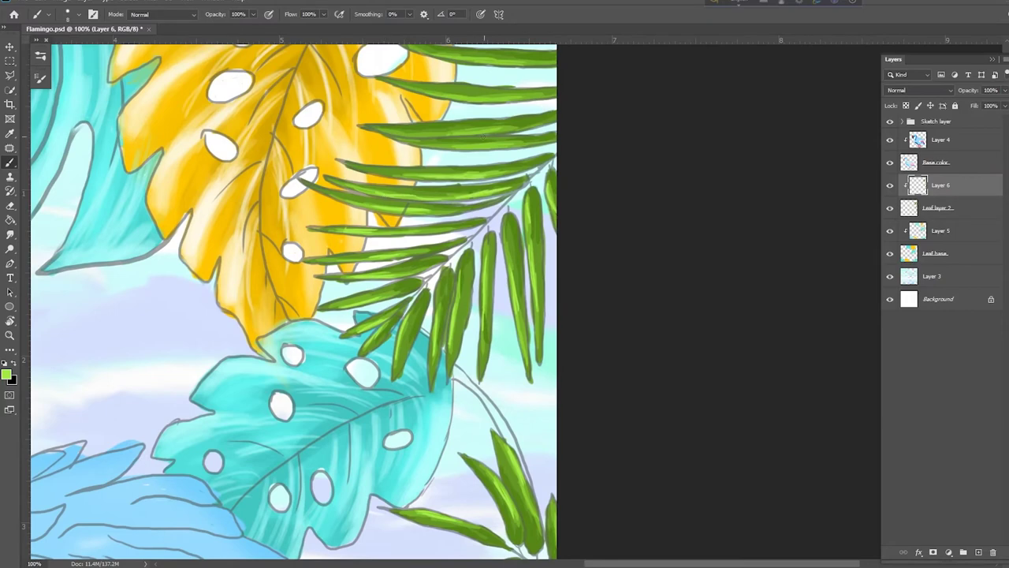
left_click_drag(498, 131, 463, 131)
left_click_drag(516, 98, 432, 96)
left_click_drag(525, 63, 477, 60)
Step: Choose a pale green and paint fine highlights on the long hanging leaflets of the upper palm with a 5 px brush
left_click(6, 375)
left_click(824, 254)
key("Return")
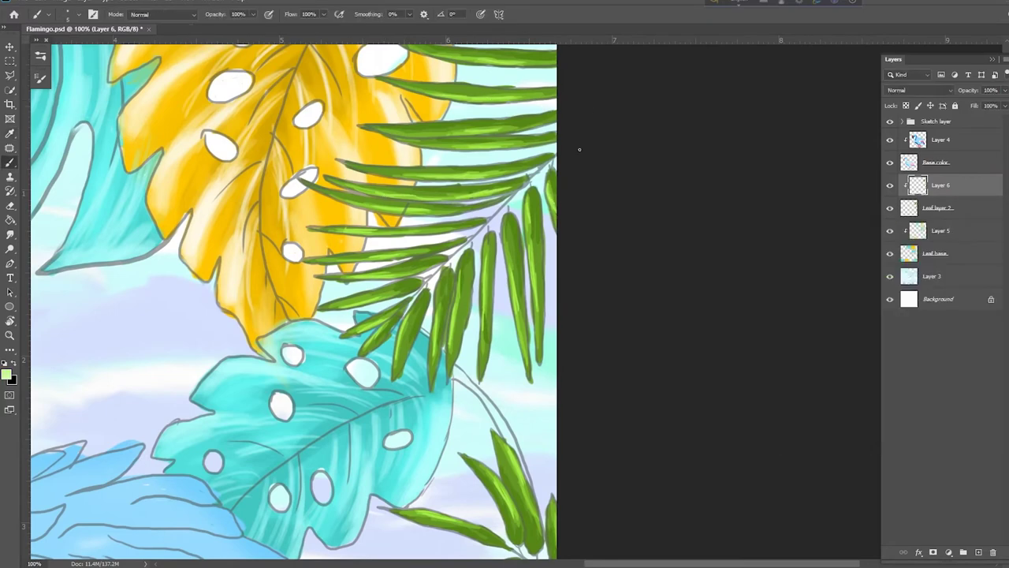
key("ctrl+minus")
key("ctrl+plus")
key("ctrl+plus")
left_click_drag(510, 274, 518, 318)
left_click_drag(521, 349, 528, 397)
left_click_drag(547, 224, 554, 289)
left_click_drag(540, 114, 541, 137)
left_click_drag(578, 77, 584, 108)
left_click_drag(453, 228, 451, 339)
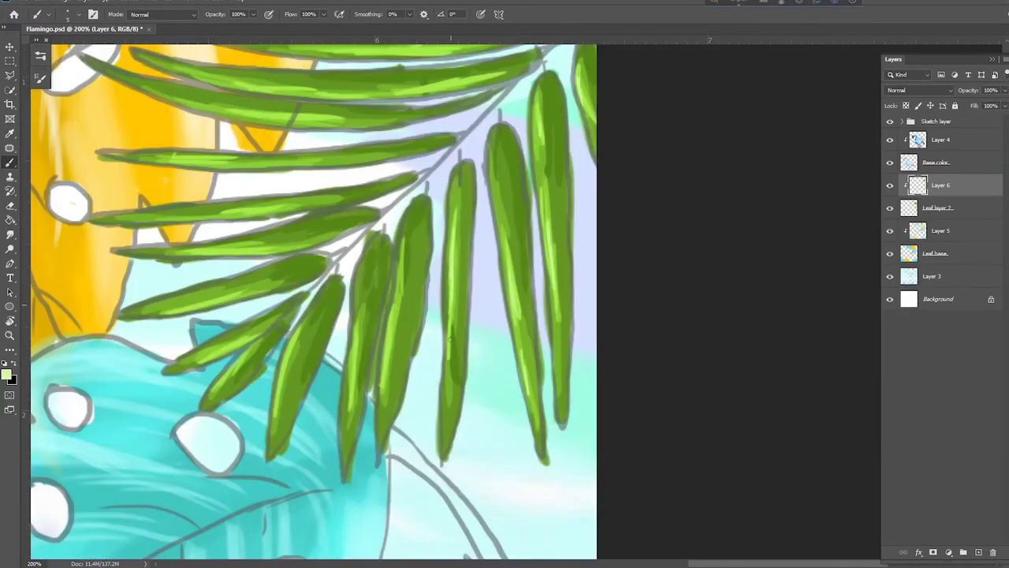
Step: Add fine pale green highlights to the shorter hanging leaflets beside the palm's stem tip
left_click_drag(382, 370, 394, 304)
left_click_drag(347, 396, 354, 345)
left_click_drag(278, 370, 294, 340)
Step: Add fine pale green highlights to the lower sideways leaflets of the upper palm leaf
mouse_move(276, 396)
left_mouse_down()
mouse_move(286, 357)
mouse_move(465, 320)
left_mouse_up()
left_click_drag(381, 330, 412, 320)
left_click_drag(327, 289, 390, 276)
left_click_drag(373, 230, 447, 221)
left_click_drag(389, 141, 452, 133)
left_click_drag(397, 191, 452, 185)
Step: Add fine pale green highlights to the middle sideways leaflets of the upper palm leaf
left_click_drag(465, 189, 407, 385)
left_click_drag(545, 165, 646, 156)
left_click_drag(528, 166, 553, 163)
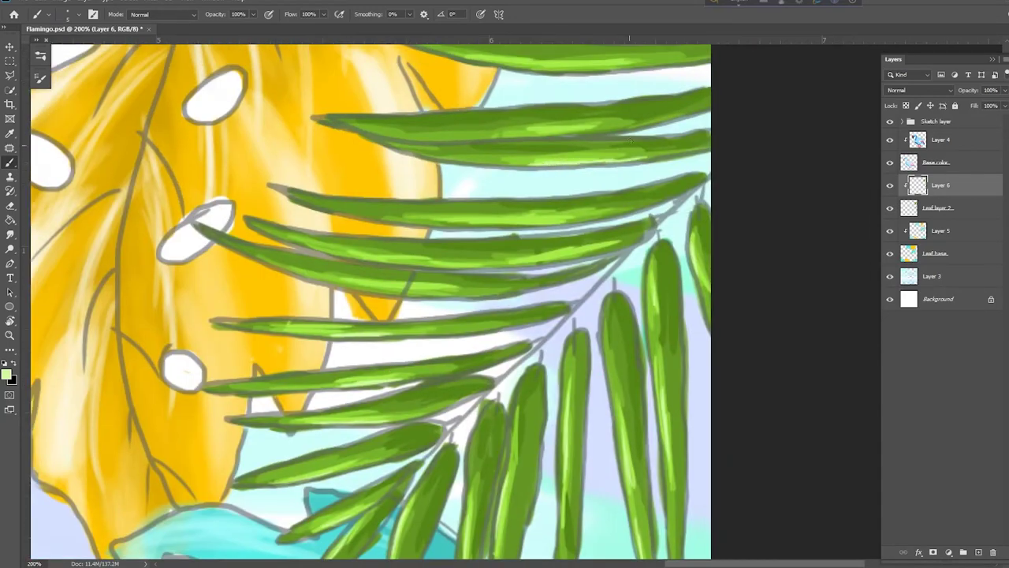
left_click_drag(478, 227, 576, 221)
left_click_drag(516, 268, 544, 264)
left_click_drag(527, 267, 589, 254)
Step: Add fine pale green highlights to the topmost sideways leaflets of the upper palm leaf
left_click_drag(575, 150, 567, 250)
left_click_drag(524, 225, 592, 218)
left_click_drag(550, 166, 605, 163)
mouse_move(593, 162)
left_mouse_down()
mouse_move(591, 229)
mouse_move(623, 158)
left_mouse_up()
mouse_move(506, 153)
left_mouse_down()
mouse_move(539, 155)
mouse_move(537, 217)
left_mouse_up()
left_click_drag(546, 148, 598, 155)
left_click_drag(539, 354, 577, 354)
Step: Blend the green highlights on the upper palm leaflets with the Smudge tool at 18% strength
left_click(9, 235)
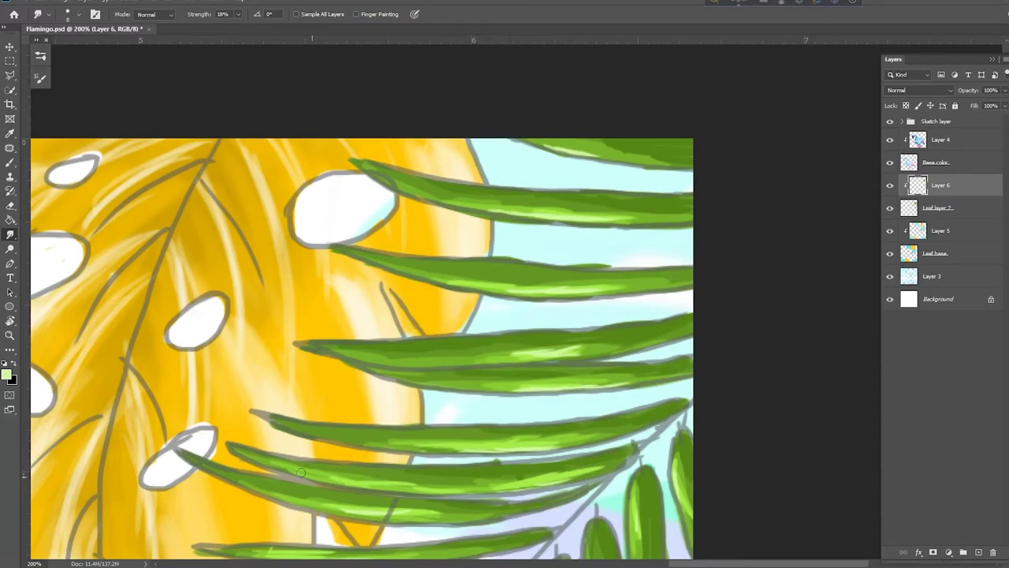
left_click_drag(231, 552, 415, 339)
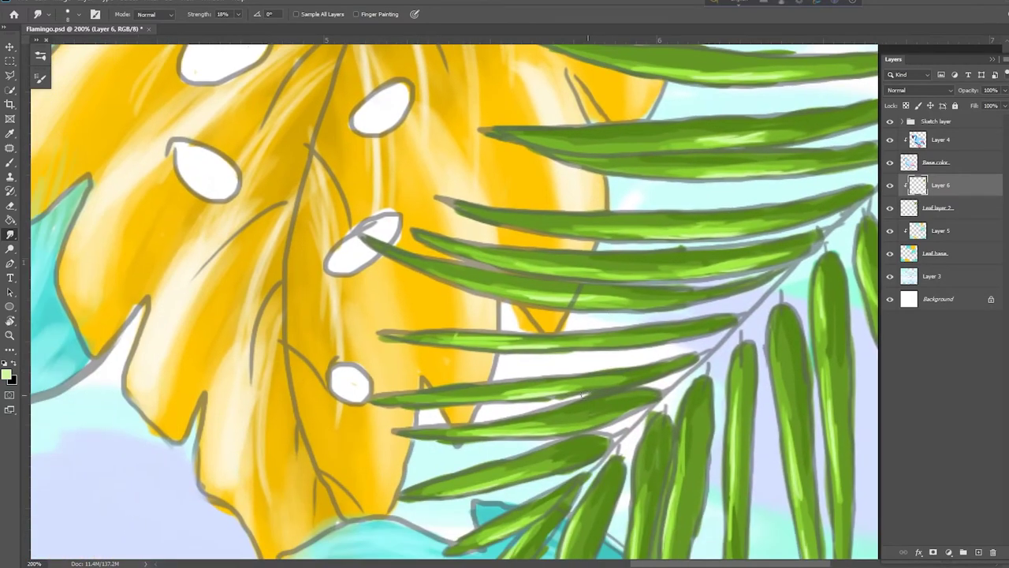
left_click_drag(476, 539, 501, 420)
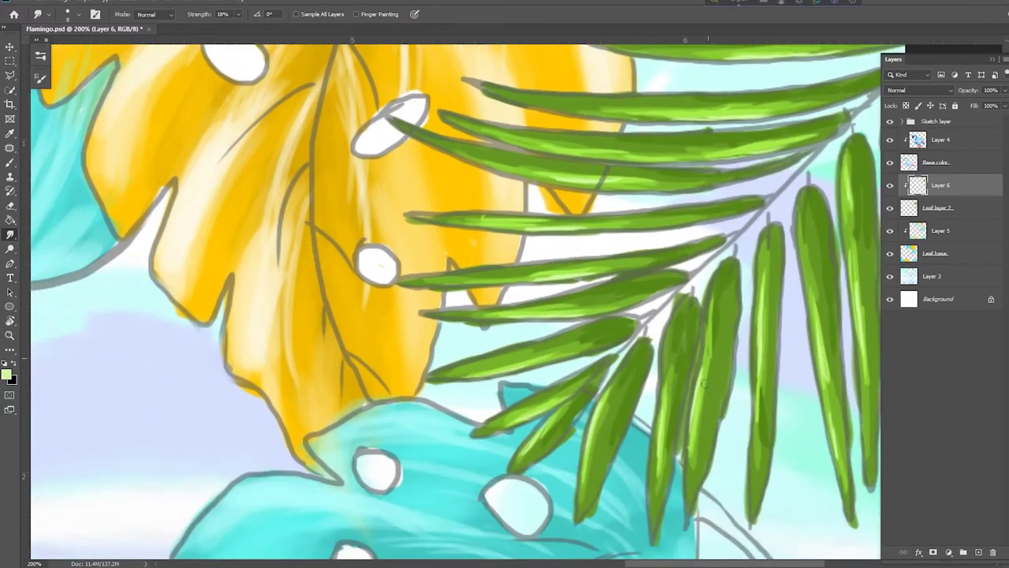
left_click_drag(828, 339, 852, 526)
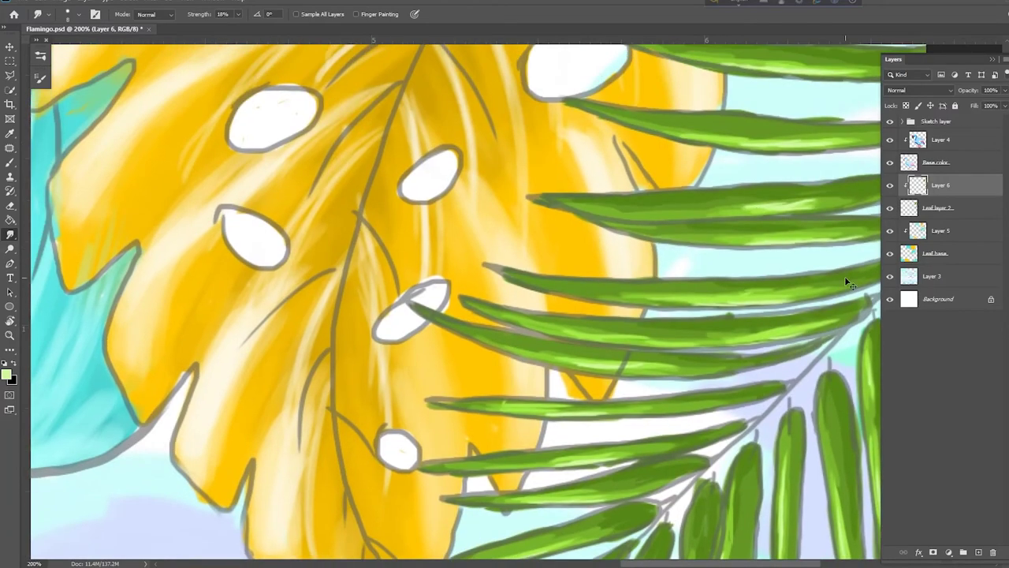
left_click_drag(847, 281, 600, 426)
key("e")
left_click(938, 208)
key("ctrl+minus")
key("ctrl+minus")
key("ctrl+minus")
key("ctrl+plus")
key("ctrl+plus")
key("ctrl+plus")
left_click_drag(462, 552, 448, 191)
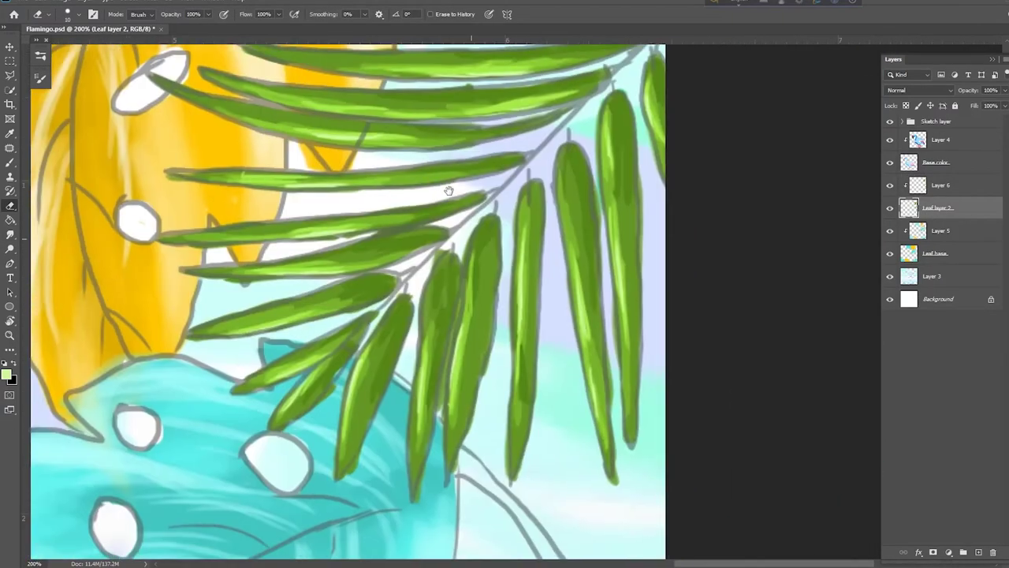
Step: On Layer 6, use a fine 4 px brush in a near-white green to highlight the middle and lower leaflets of the upper palm leaf
key("b")
left_click(940, 185)
left_click(436, 354, "alt")
left_click(355, 380, "alt")
left_click(6, 375)
left_click(822, 254)
left_click(995, 248)
key("bracketleft")
key("bracketleft")
key("bracketleft")
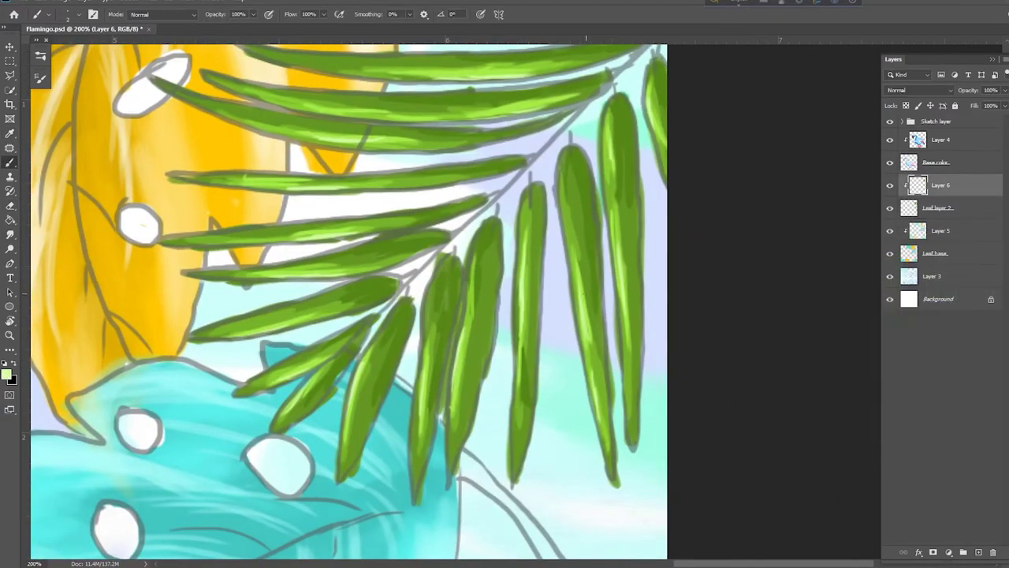
left_click(6, 374)
left_click(786, 259)
left_click(995, 247)
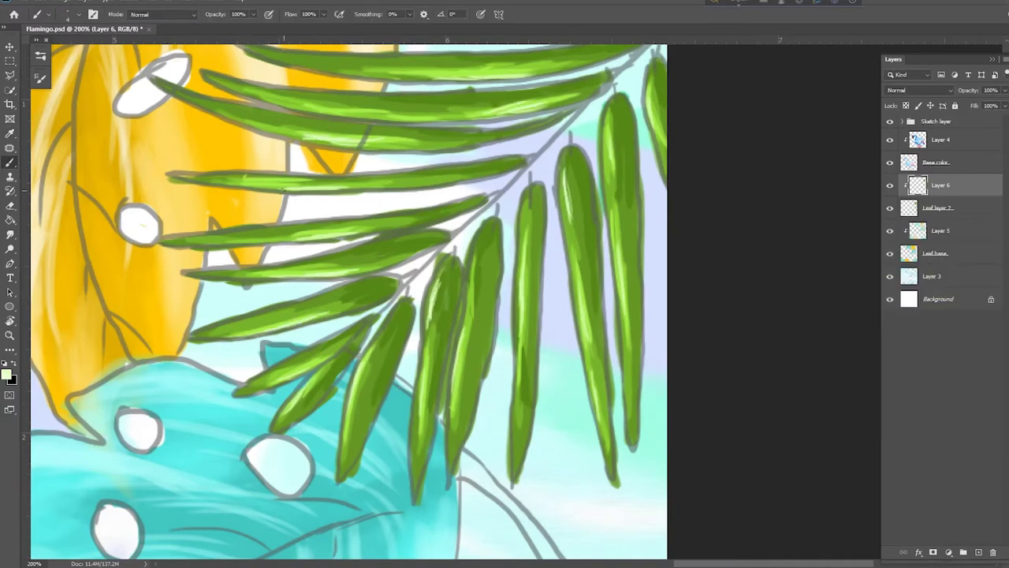
left_click_drag(283, 190, 320, 187)
left_click_drag(466, 76, 507, 69)
left_click_drag(351, 404, 381, 334)
left_click_drag(299, 396, 320, 374)
Step: Add near-white green highlight strokes to the upper sideways leaflets of the upper palm leaf
left_click_drag(405, 245, 447, 330)
left_click_drag(534, 158, 571, 154)
left_click_drag(505, 174, 522, 209)
left_click_drag(553, 136, 613, 134)
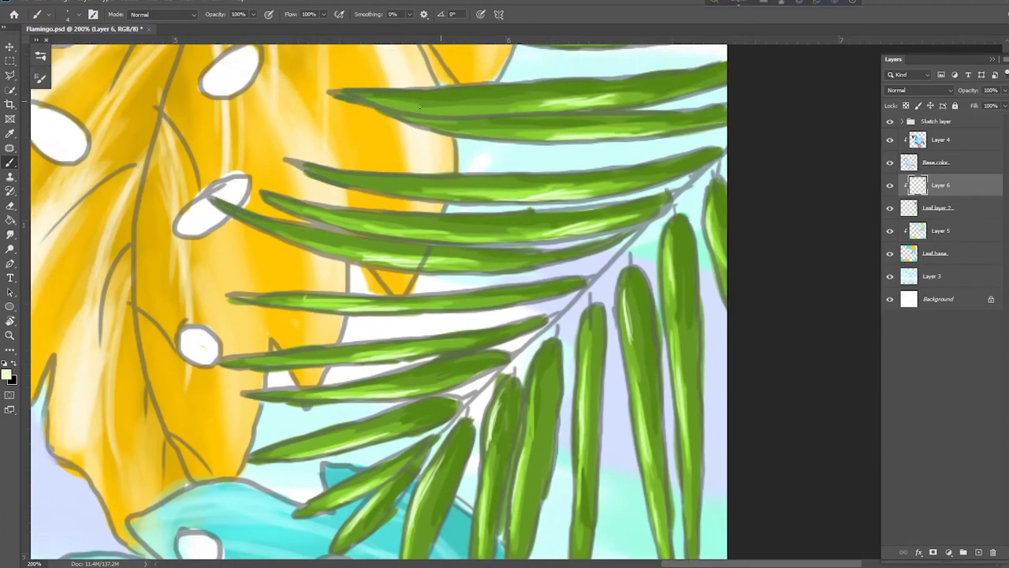
left_click_drag(394, 109, 452, 107)
left_click_drag(384, 104, 472, 110)
left_click_drag(379, 190, 435, 195)
Step: Add near-white green highlight strokes to the leaves of the lower palm branch
key("ctrl+minus")
left_click_drag(546, 337, 541, 142)
key("ctrl+plus")
key("ctrl+plus")
mouse_move(691, 398)
left_mouse_down()
mouse_move(564, 241)
mouse_move(593, 326)
left_mouse_up()
left_click_drag(587, 332, 576, 237)
left_click_drag(679, 298, 672, 374)
left_click_drag(484, 191, 541, 297)
key("ctrl+minus")
left_click_drag(355, 311, 426, 324)
left_click_drag(441, 410, 462, 308)
left_click_drag(361, 318, 456, 324)
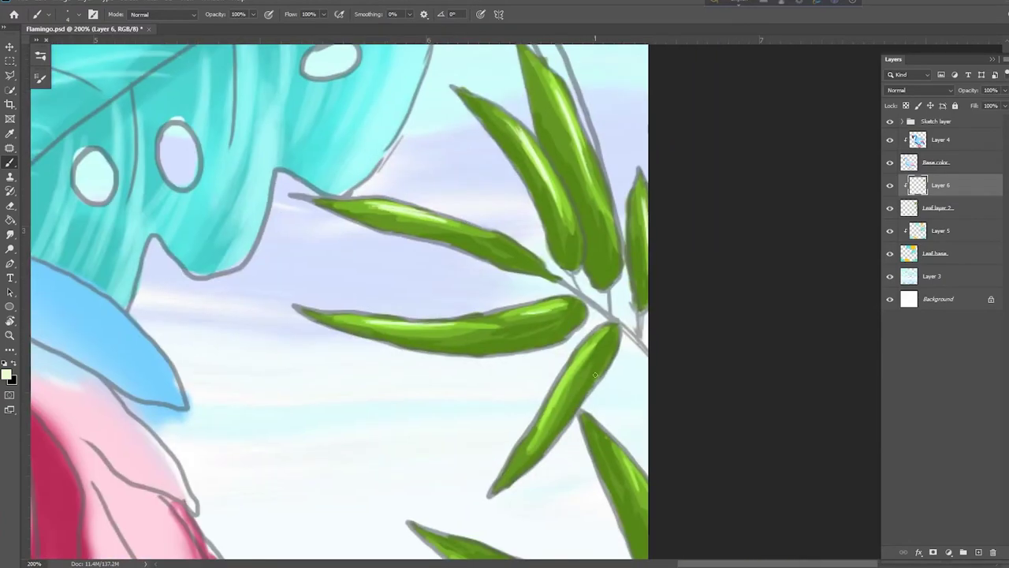
scroll(596, 376, "down", 3)
scroll(597, 377, "down", 4)
scroll(597, 377, "left", 1)
Step: Blend the near-white highlights on the lower palm branch with the Smudge tool at 18% strength
key("r")
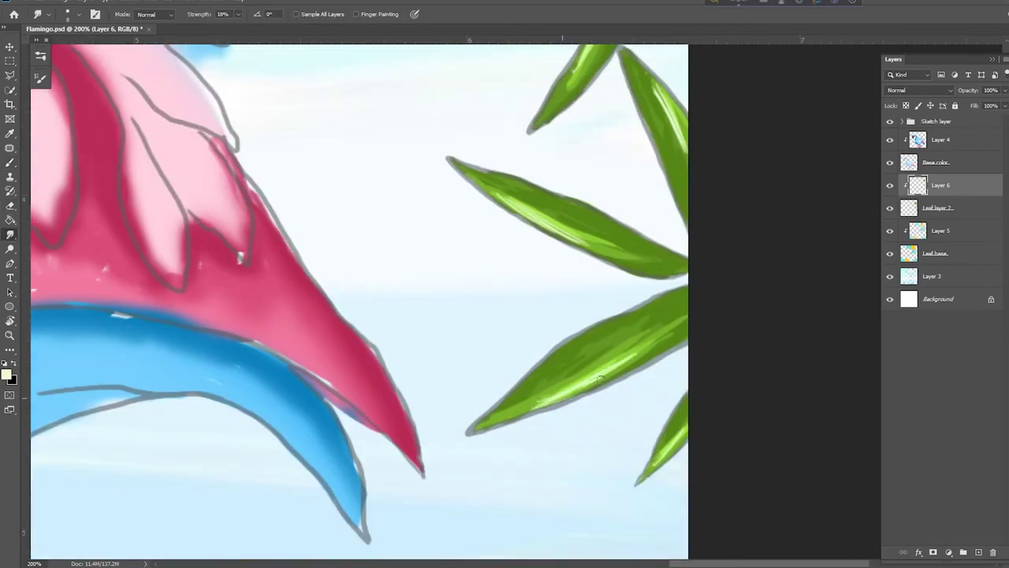
scroll(636, 244, "up", 5)
scroll(636, 244, "left", 1)
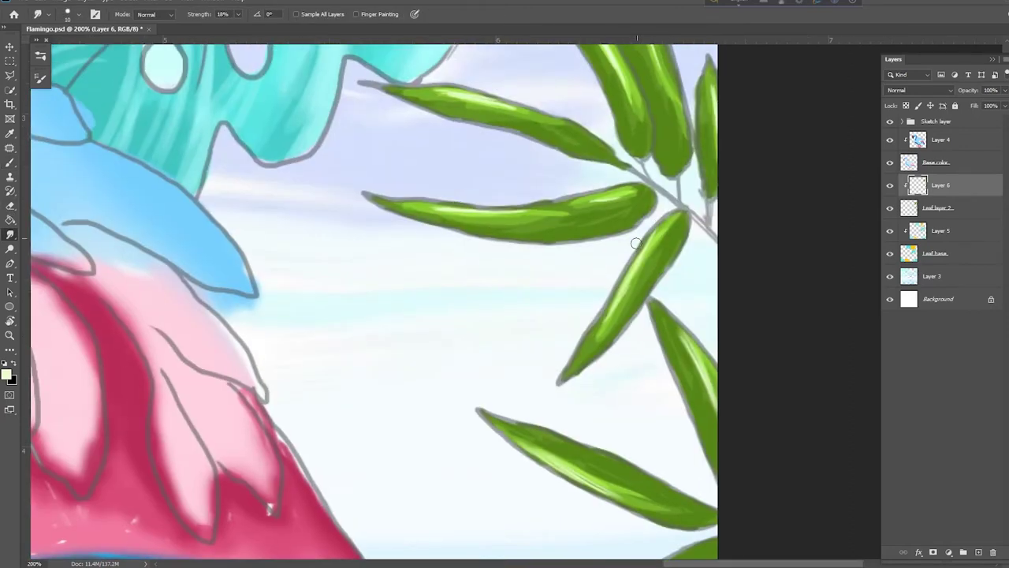
scroll(635, 243, "up", 2)
scroll(478, 303, "up", 1)
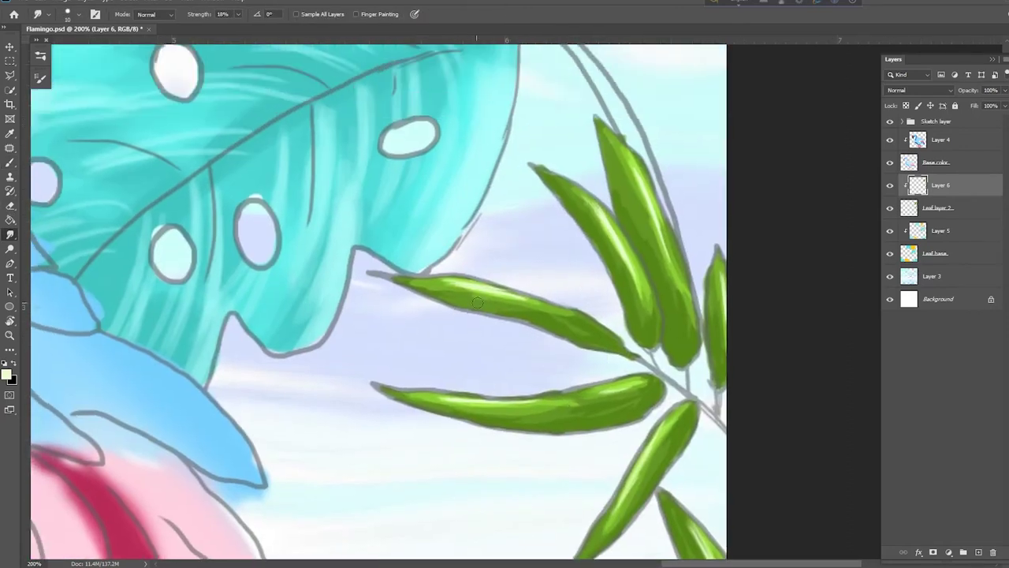
Step: Smudge the near-white highlights into the green on the upper palm leaflets
scroll(477, 303, "up", 10)
scroll(478, 303, "left", 1)
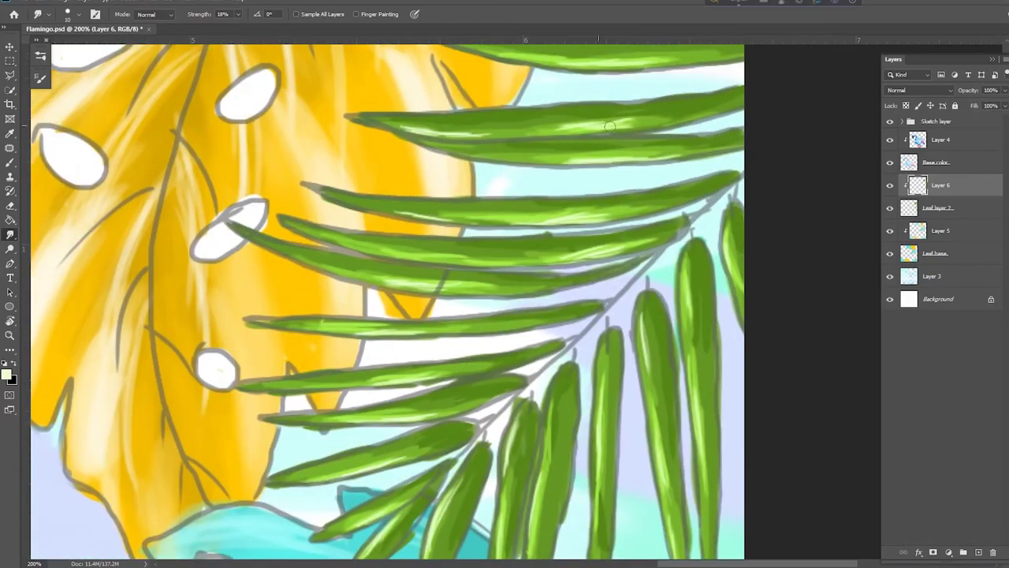
scroll(448, 398, "down", 5)
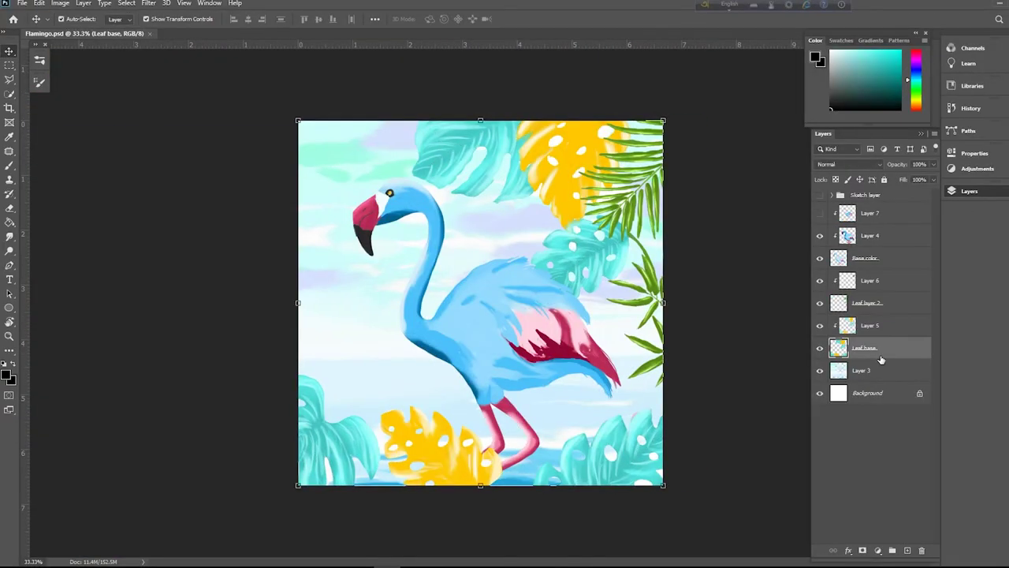
Step: On the Leaf base layer, paint over the central hole of the uppermost turquoise monstera leaf with turquoise sampled from it
key("ctrl+plus")
key("ctrl+plus")
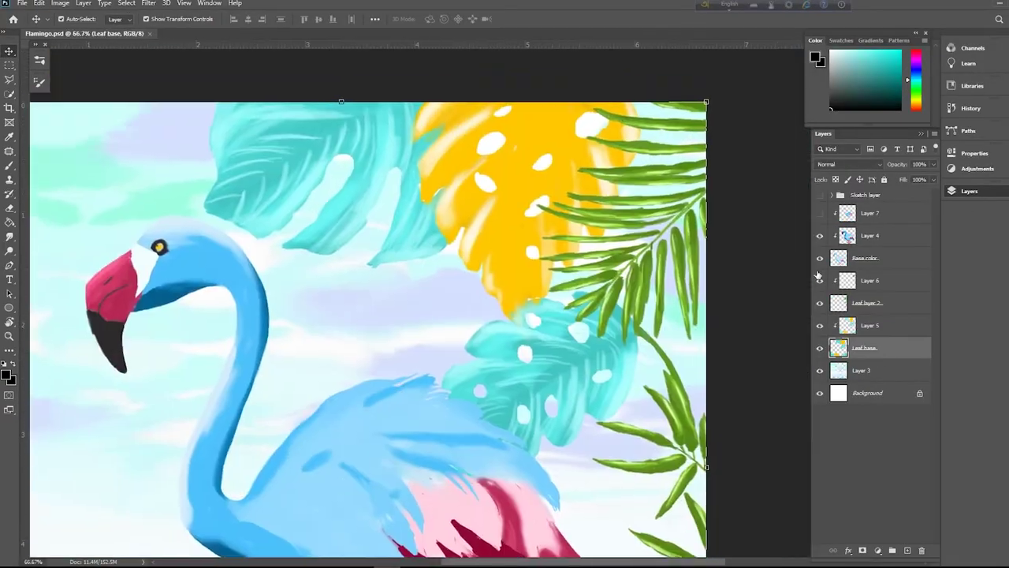
key("b")
left_click(318, 178, "alt")
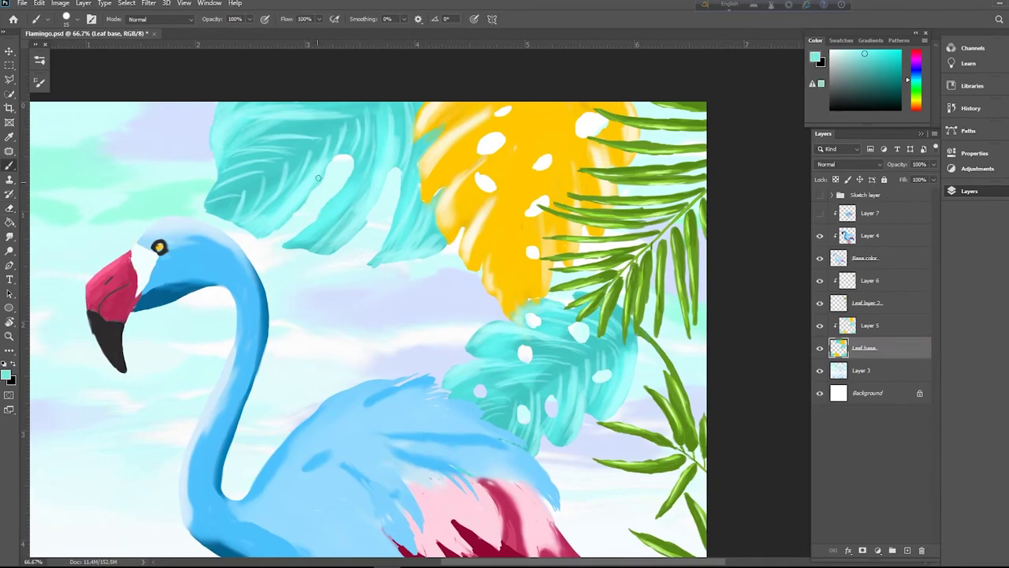
left_click(76, 18)
scroll(134, 175, "down", 10)
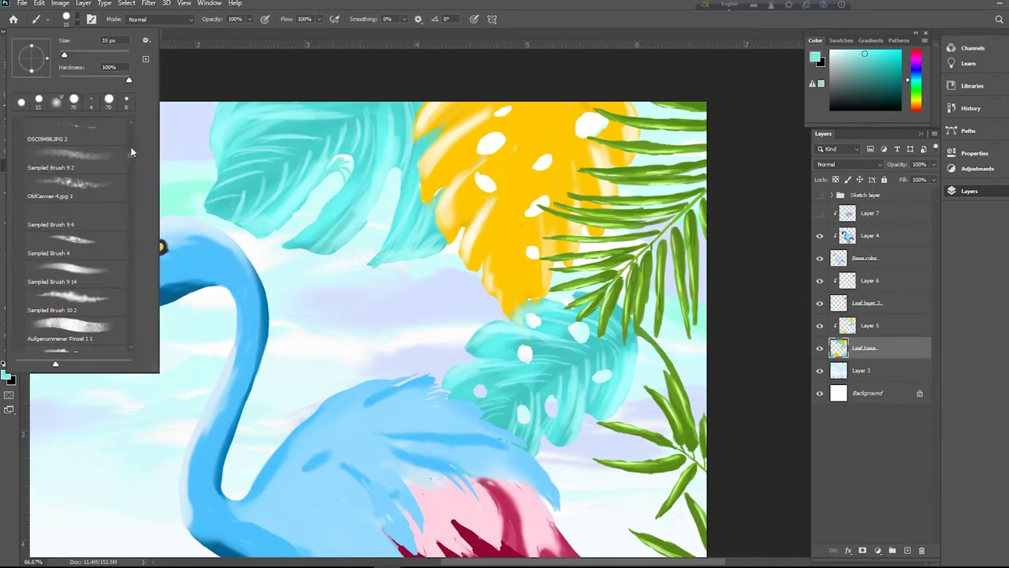
left_click_drag(133, 152, 133, 138)
left_click(76, 132)
left_click(78, 19)
key("ctrl+minus")
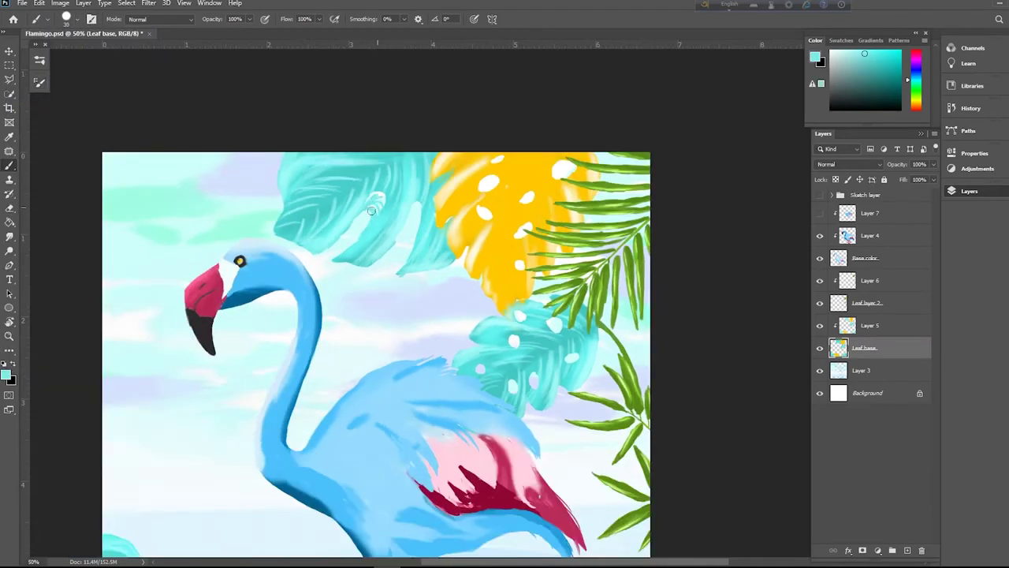
mouse_move(372, 211)
left_mouse_down()
mouse_move(382, 196)
mouse_move(368, 222)
mouse_move(400, 248)
mouse_move(413, 208)
left_mouse_up()
left_click(382, 197, "alt")
key("ctrl+z")
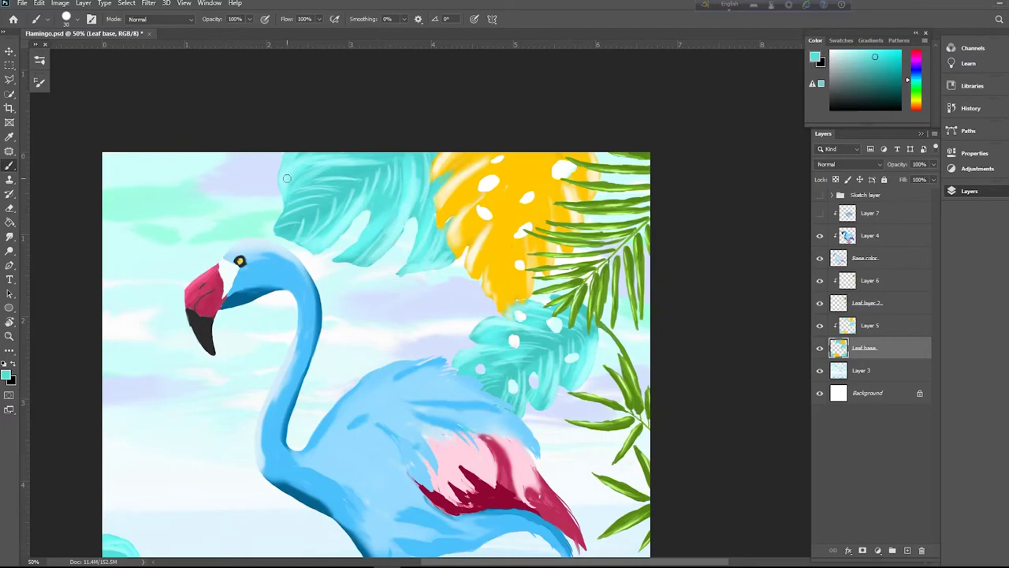
Step: Erase a small opening near the outer edge of the uppermost turquoise monstera leaf with a reduced Eraser
key("ctrl+plus")
key("ctrl+plus")
key("e")
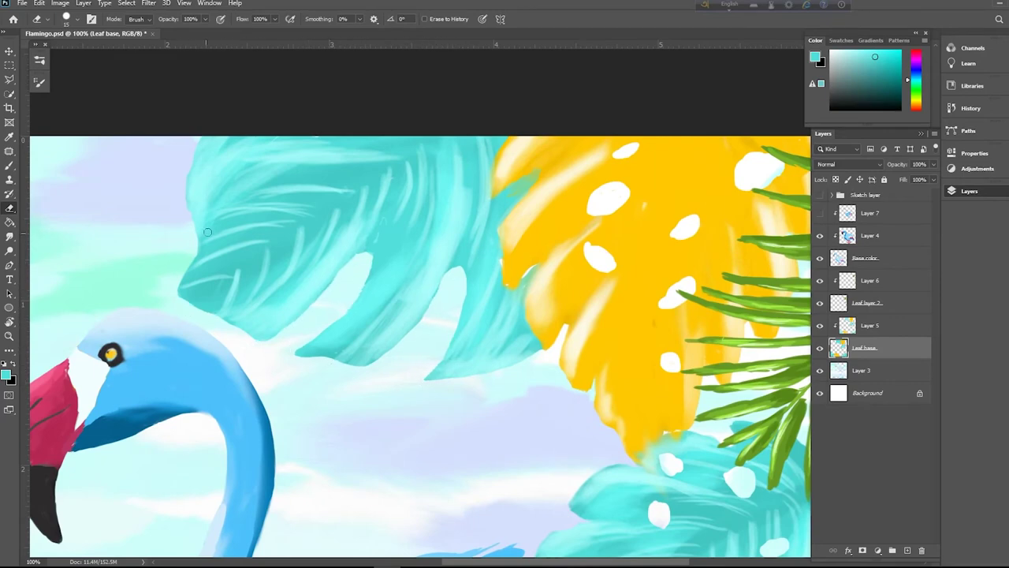
key("bracketleft")
key("bracketleft")
key("bracketleft")
key("bracketleft")
key("bracketleft")
left_click_drag(202, 218, 236, 226)
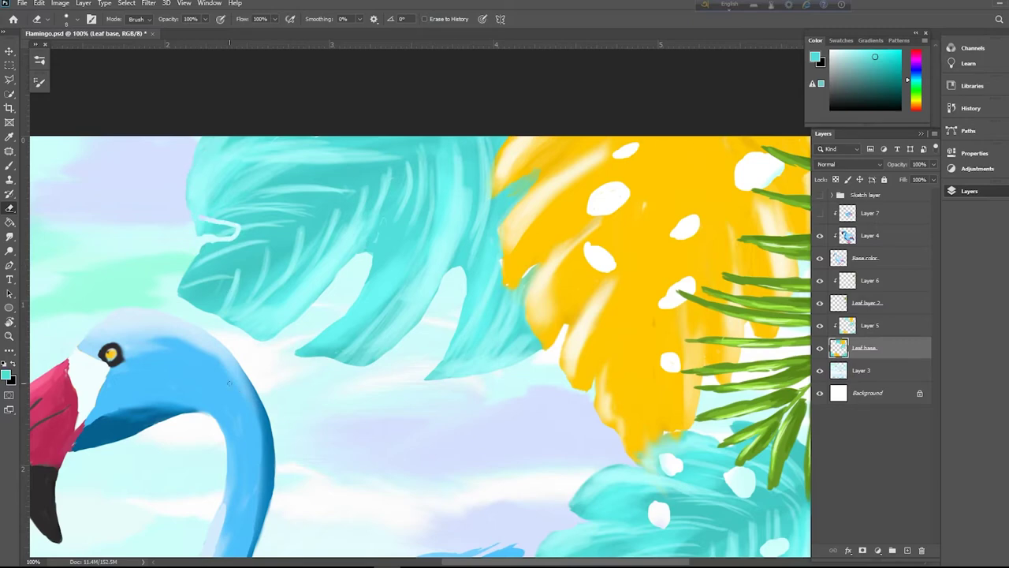
key("ctrl+z")
mouse_move(202, 164)
left_mouse_down()
mouse_move(235, 161)
mouse_move(244, 175)
mouse_move(223, 177)
left_mouse_up()
Step: Fill in the top edge of the turquoise leaf below the yellow monstera, beneath the palm leaflets, with sampled turquoise
key("bracketright")
key("bracketright")
key("bracketright")
key("bracketright")
left_click_drag(559, 273, 358, 298)
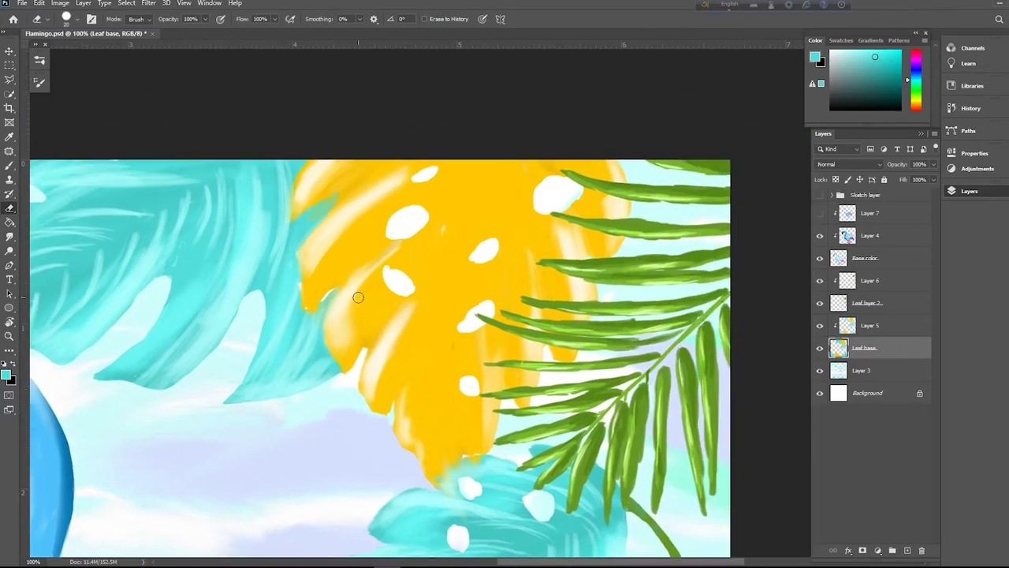
scroll(358, 296, "down", 6)
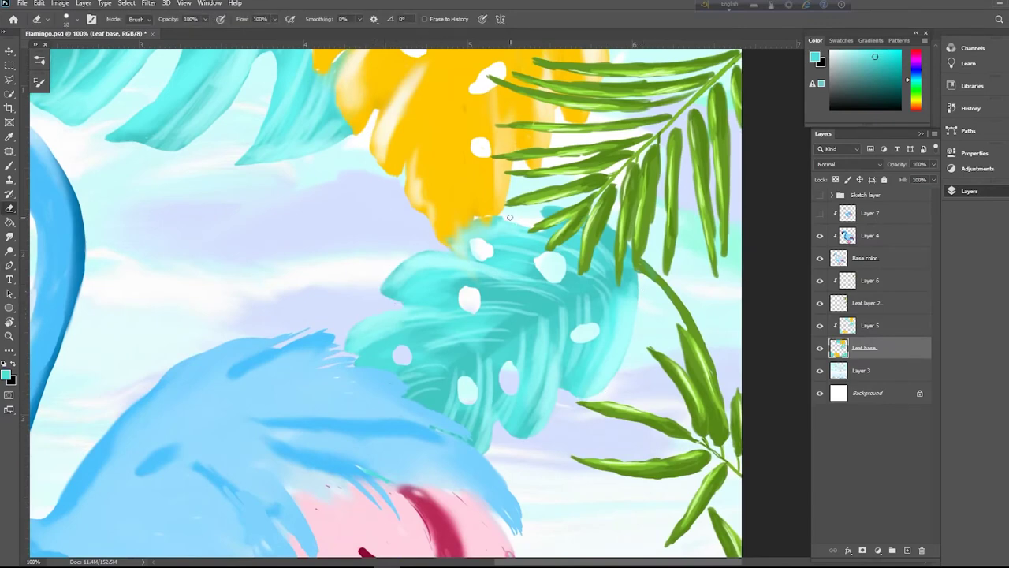
key("b")
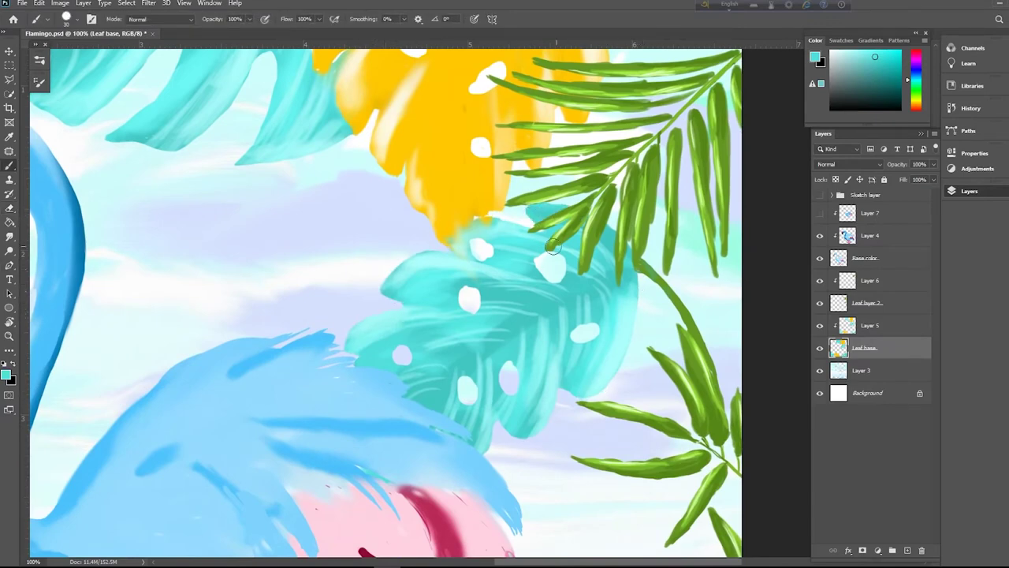
left_click(504, 192, "alt")
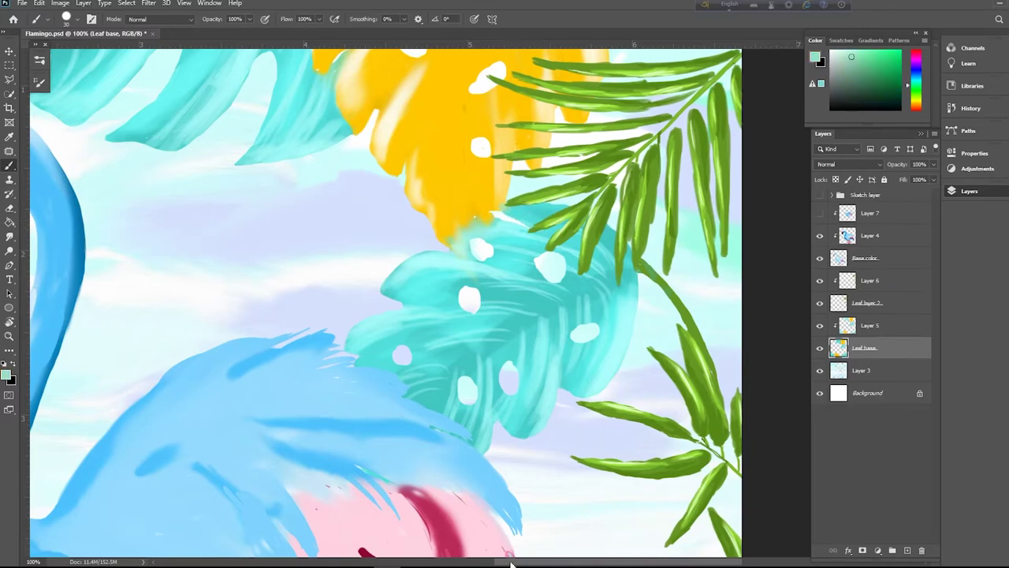
Step: On Layer 5, cover the yellow spill at the top of the lower turquoise leaf with sampled pale turquoise
left_click(870, 327)
left_click(486, 227, "alt")
key("bracketleft")
key("bracketleft")
key("bracketleft")
key("bracketleft")
key("bracketleft")
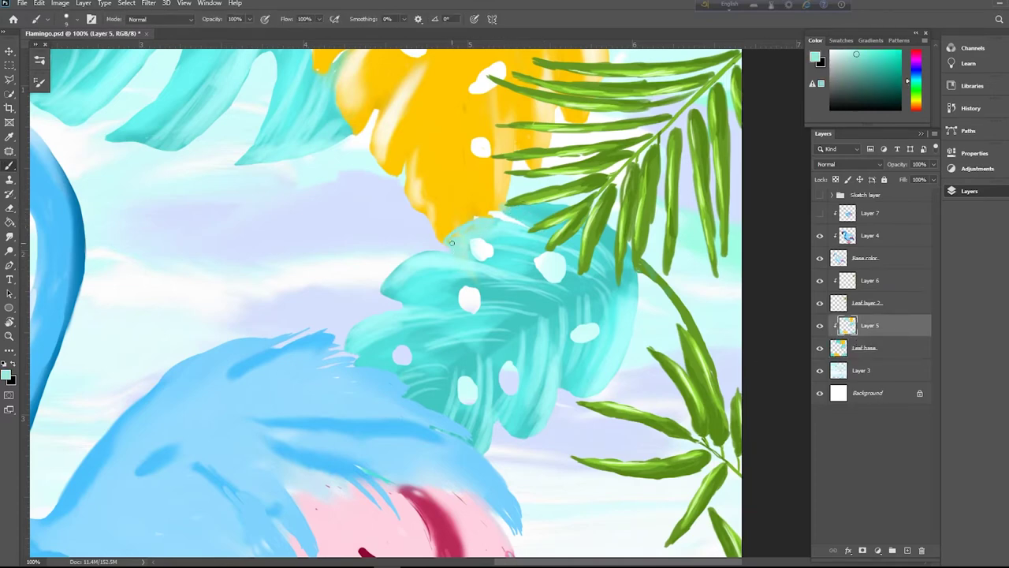
key("bracketright")
Step: On Leaf base, repaint the yellow monstera's lower tip with sampled yellow and clean up the lower turquoise leaf's holes
left_click(458, 221, "alt")
key("alt+bracketleft")
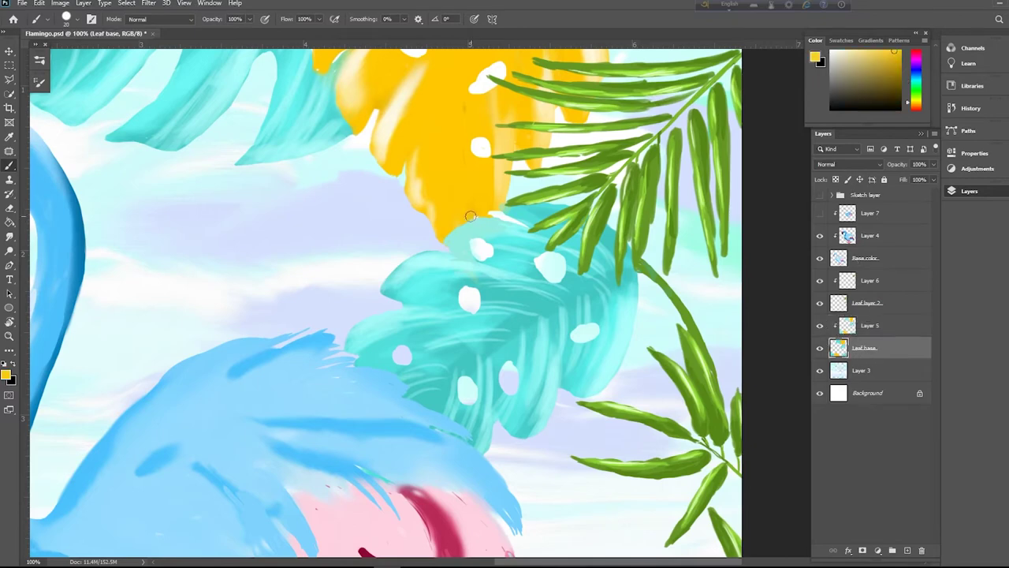
key("e")
key("alt+bracketright")
key("alt+bracketleft")
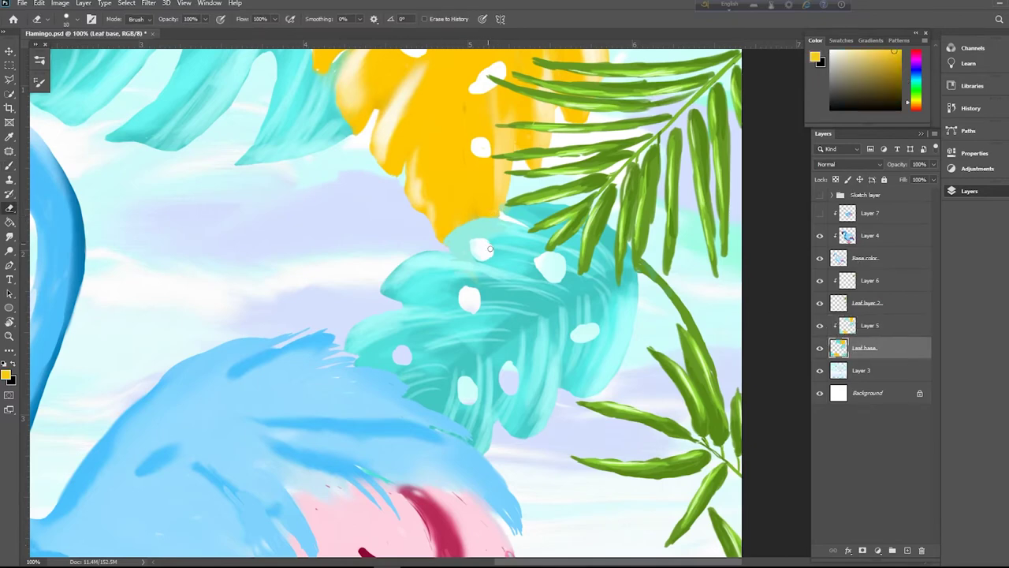
left_click_drag(464, 290, 472, 309)
Step: Erase stray paint along the notches and holes of the upper yellow monstera leaf
scroll(502, 337, "up", 5)
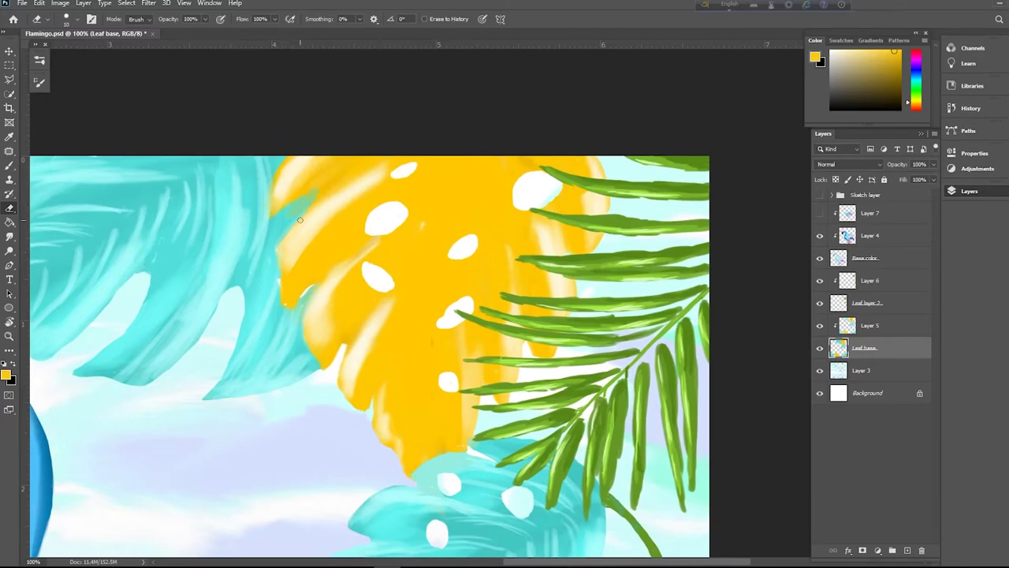
key("ctrl+plus")
left_click_drag(457, 421, 509, 223)
left_click_drag(349, 324, 364, 323)
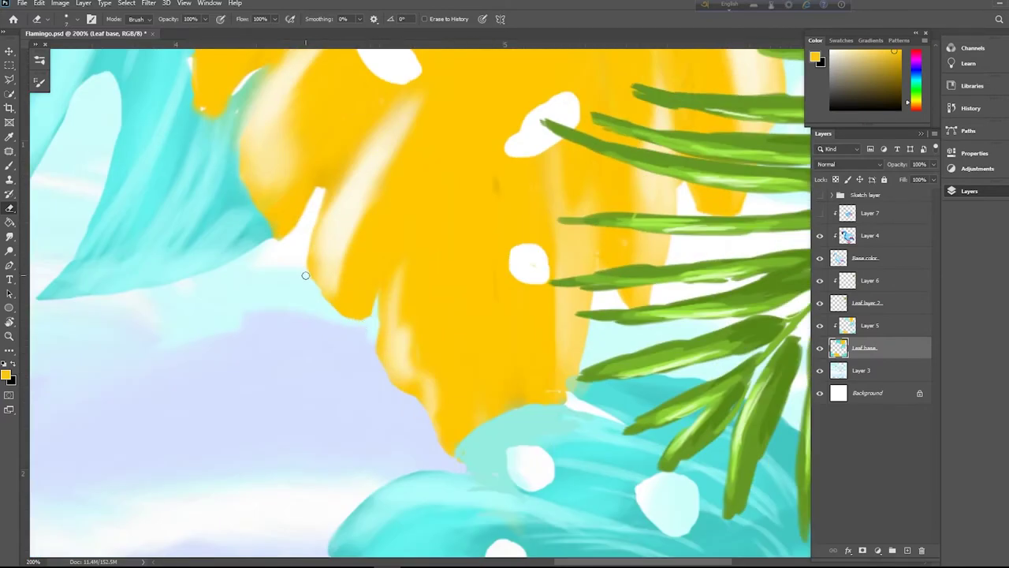
left_click_drag(306, 276, 324, 193)
left_click_drag(370, 319, 378, 293)
mouse_move(553, 343)
left_mouse_down()
mouse_move(446, 412)
mouse_move(379, 473)
left_mouse_up()
left_click_drag(542, 316, 481, 419)
left_click_drag(291, 235, 521, 270)
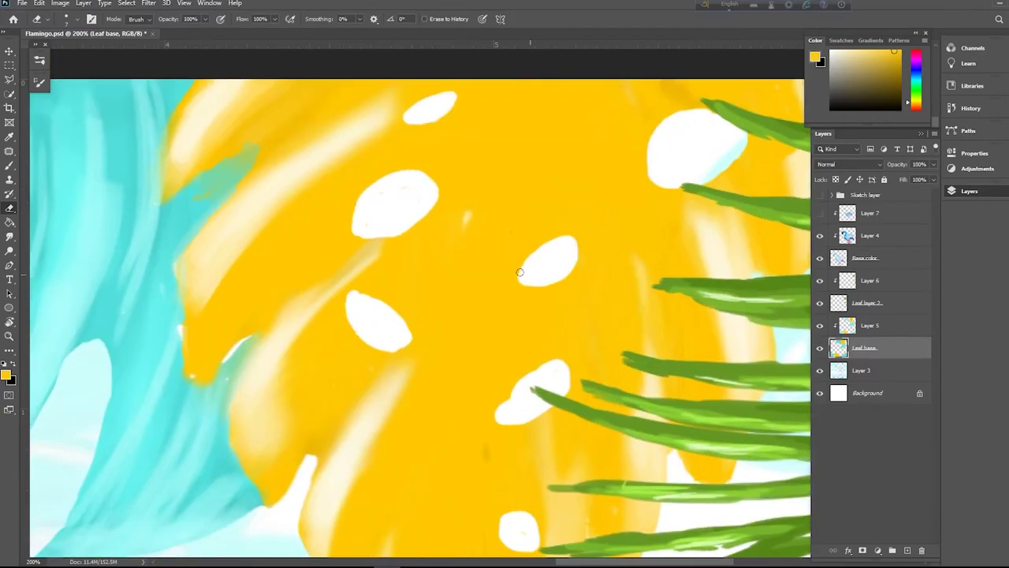
left_click_drag(371, 205, 463, 152)
Step: Paint sampled light turquoise into the upper notch where the yellow monstera meets the turquoise leaf
key("b")
left_click(268, 276, "alt")
scroll(272, 288, "down", 2)
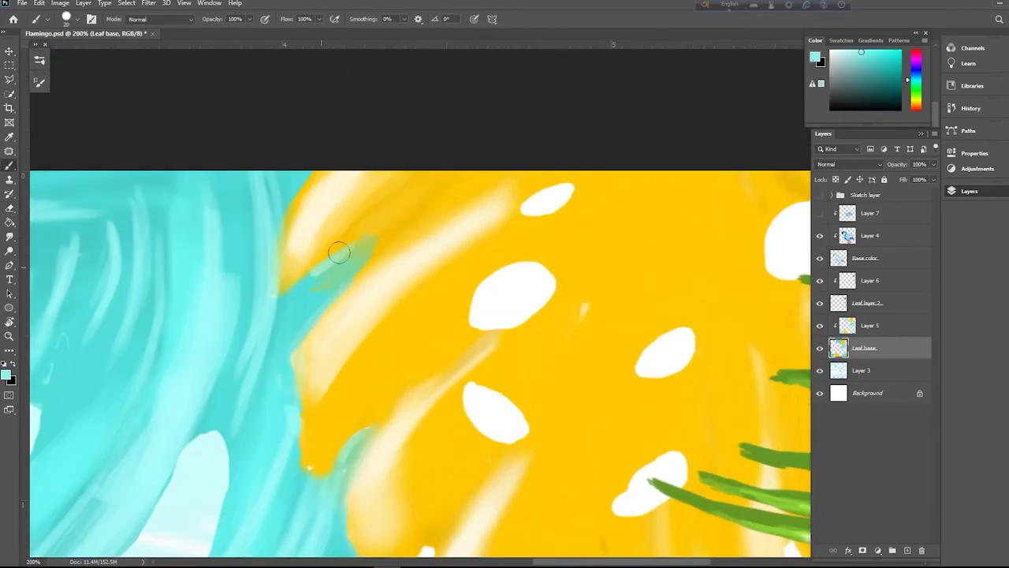
scroll(275, 476, "down", 2)
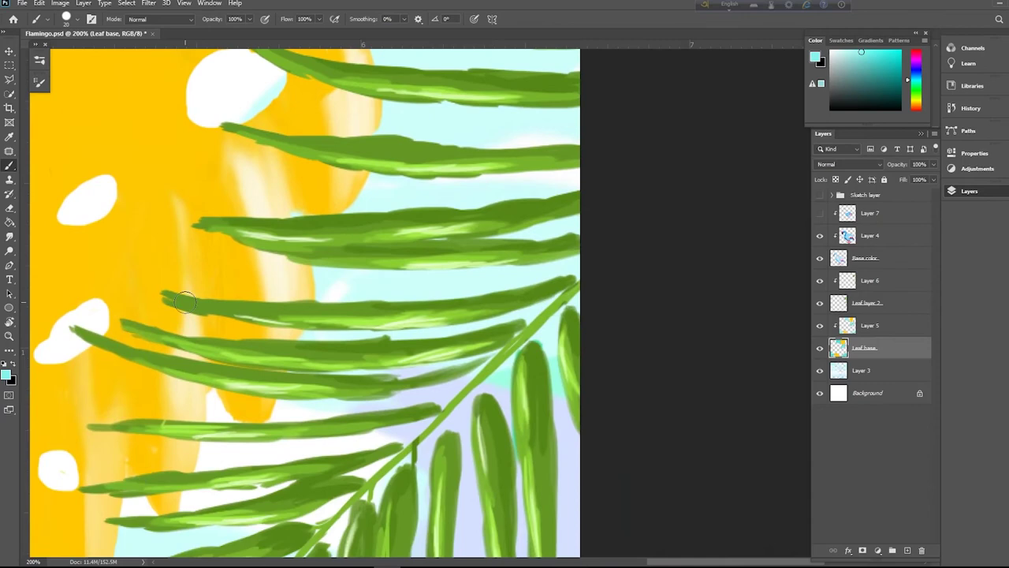
Step: Rotate the canvas and trim the ragged edges of the upper palm leaflets on Leaf layer 2 with the Eraser
key("e")
left_click(870, 235)
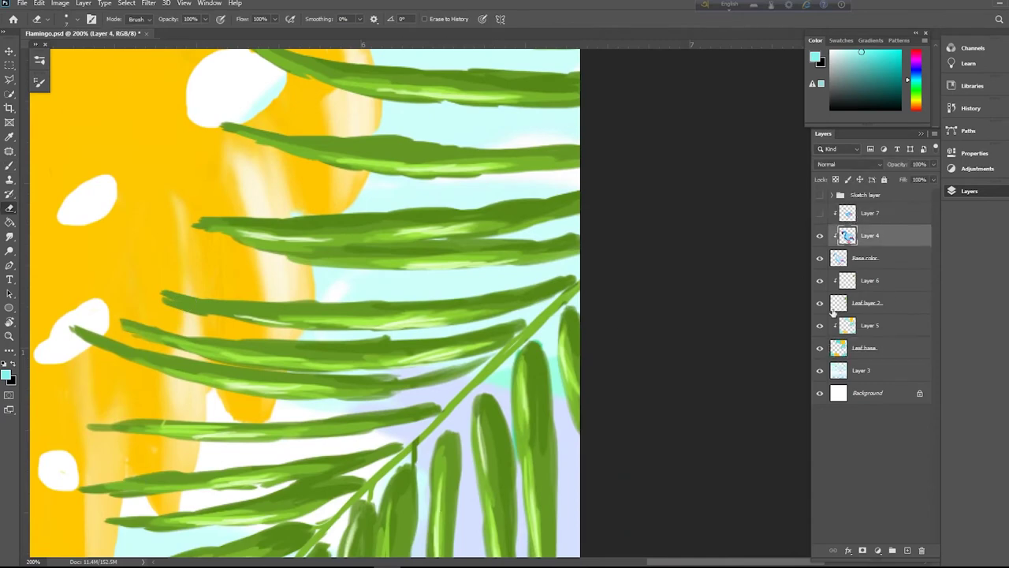
left_click(868, 303)
key("r")
left_click_drag(485, 191, 420, 174)
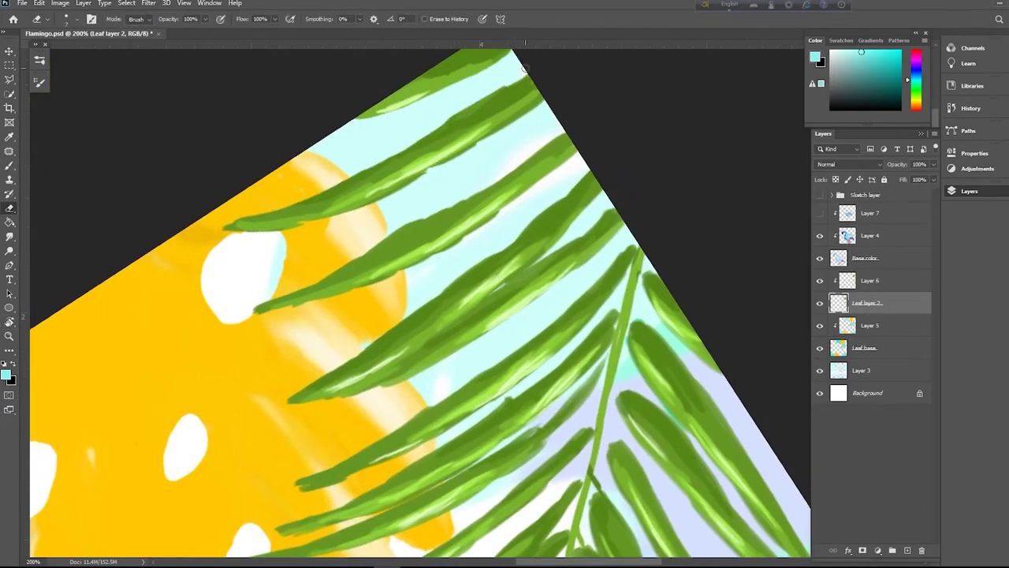
left_click_drag(288, 208, 525, 72)
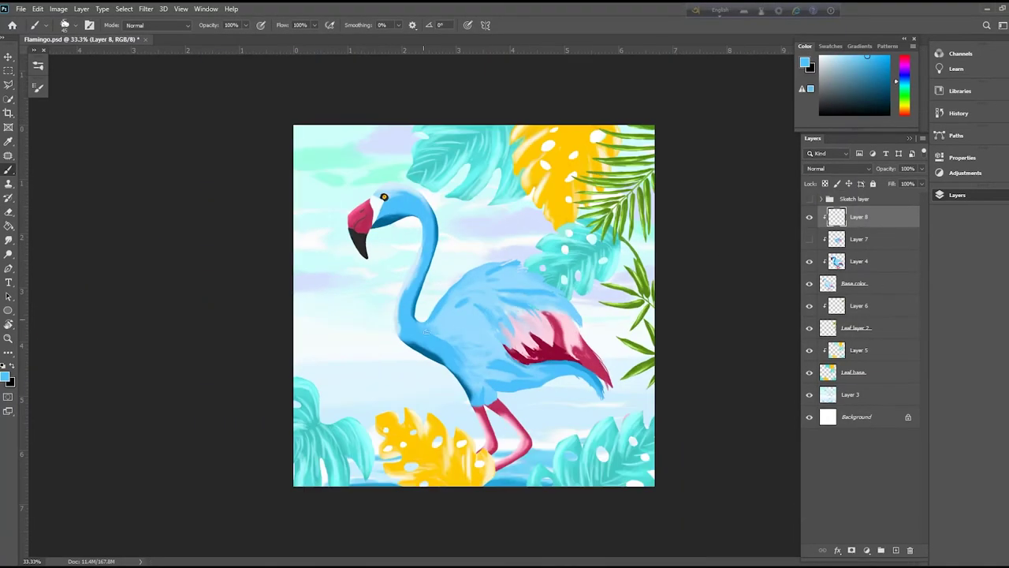
Step: On Layer 8, paint blue feather strokes over the flamingo's body and wing with the textured 45 px brush
mouse_move(511, 315)
left_mouse_down()
mouse_move(520, 338)
mouse_move(539, 311)
mouse_move(562, 335)
left_mouse_up()
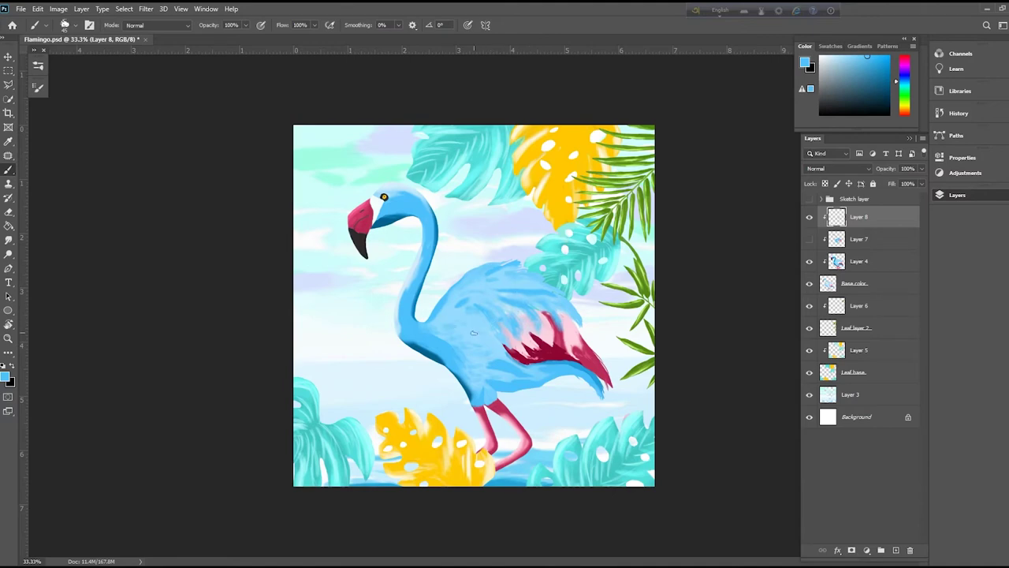
left_click_drag(479, 318, 500, 344)
left_click_drag(506, 286, 549, 288)
left_click_drag(537, 322, 547, 306)
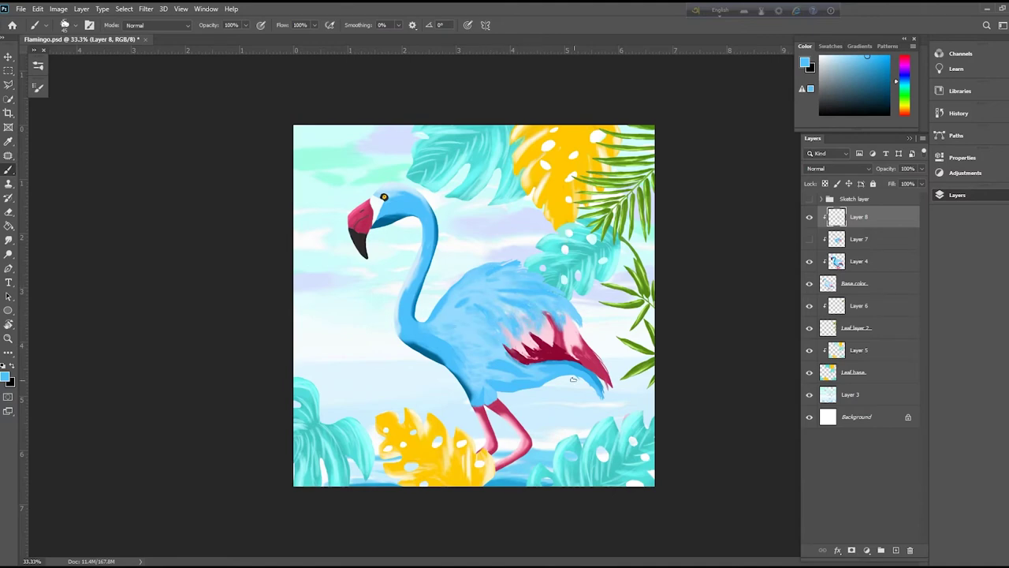
mouse_move(438, 319)
left_mouse_down()
mouse_move(493, 299)
mouse_move(519, 335)
mouse_move(533, 329)
left_mouse_up()
Step: On Layer 8, paint textured crimson and light pink feather strokes over the flamingo's red wing feathers
scroll(485, 423, "up", 1)
left_click(37, 87)
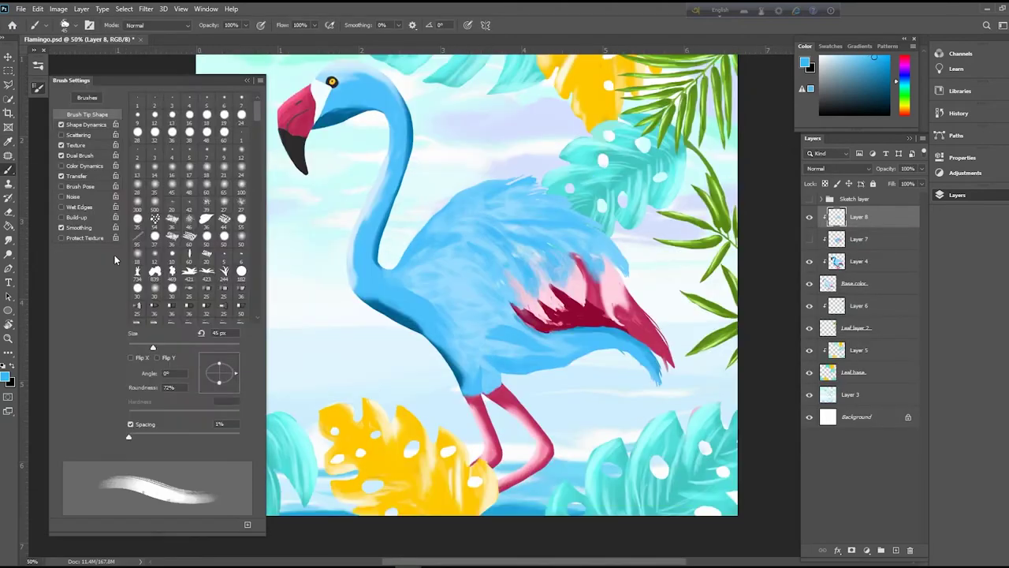
scroll(187, 205, "down", 3)
left_click(38, 87)
left_click(578, 285, "alt")
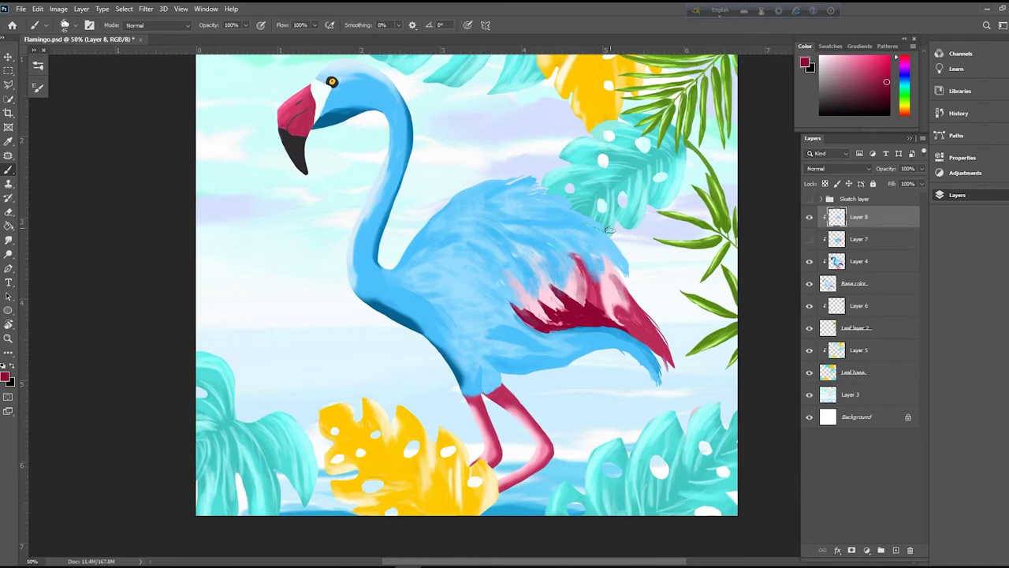
mouse_move(626, 271)
left_mouse_down()
mouse_move(623, 315)
mouse_move(591, 303)
mouse_move(607, 319)
mouse_move(520, 324)
mouse_move(528, 311)
mouse_move(564, 327)
mouse_move(597, 279)
mouse_move(651, 339)
mouse_move(568, 296)
mouse_move(603, 324)
mouse_move(551, 284)
mouse_move(584, 304)
mouse_move(529, 323)
mouse_move(504, 293)
mouse_move(568, 323)
mouse_move(554, 323)
left_mouse_up()
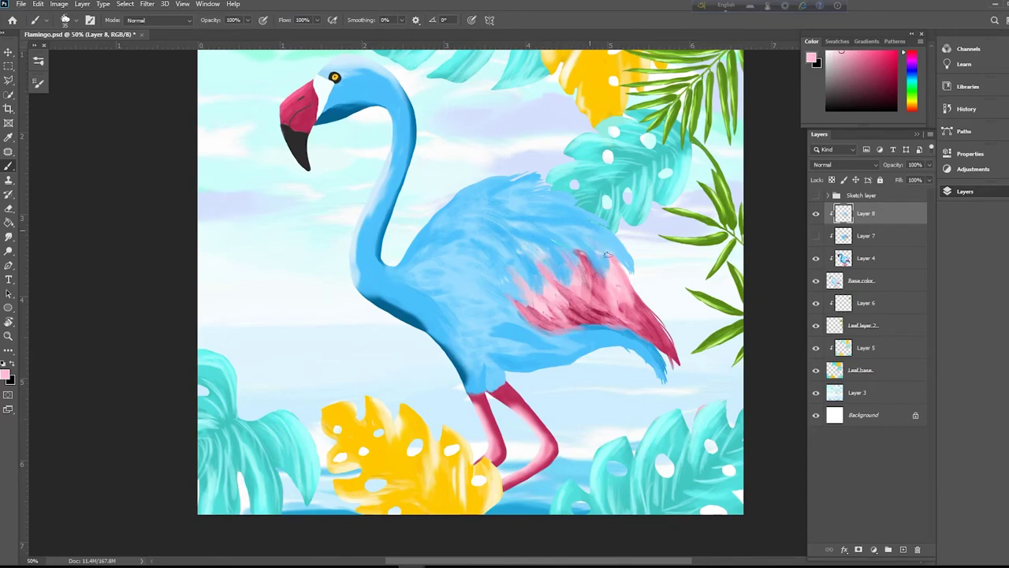
left_click_drag(554, 232, 582, 260)
Step: Sample blues from the flamingo's body and paint feather strokes along the length of its neck
left_click(561, 276, "alt")
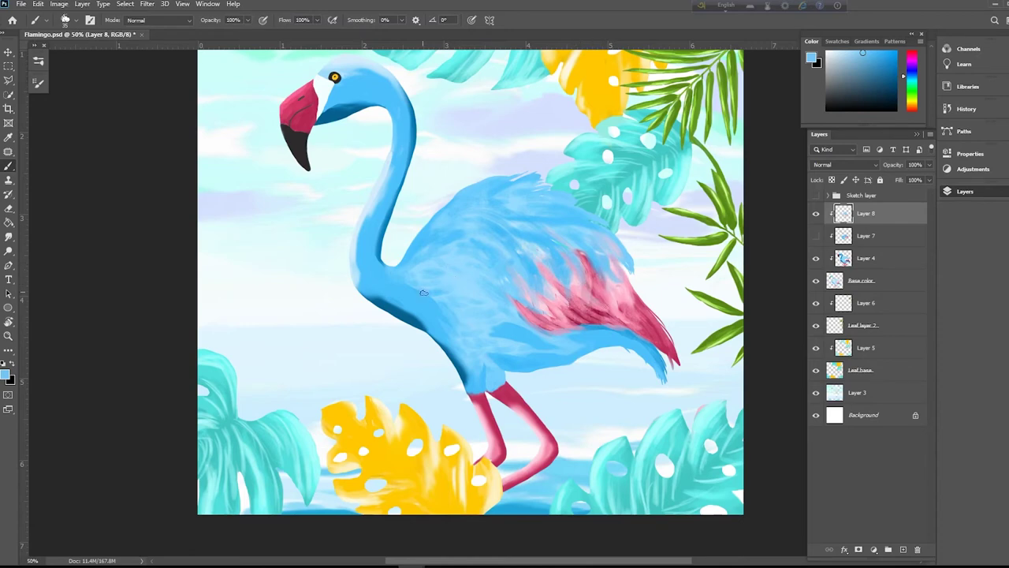
left_click(370, 270, "alt")
left_click(371, 225, "alt")
left_click_drag(368, 219, 394, 158)
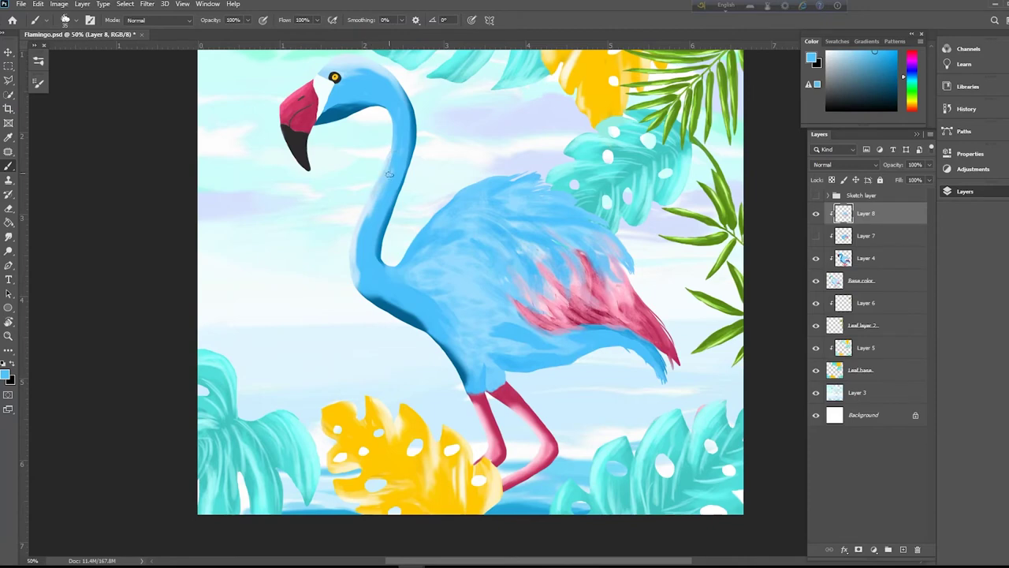
left_click_drag(356, 242, 353, 265)
left_click_drag(377, 188, 367, 217)
left_click_drag(409, 120, 382, 233)
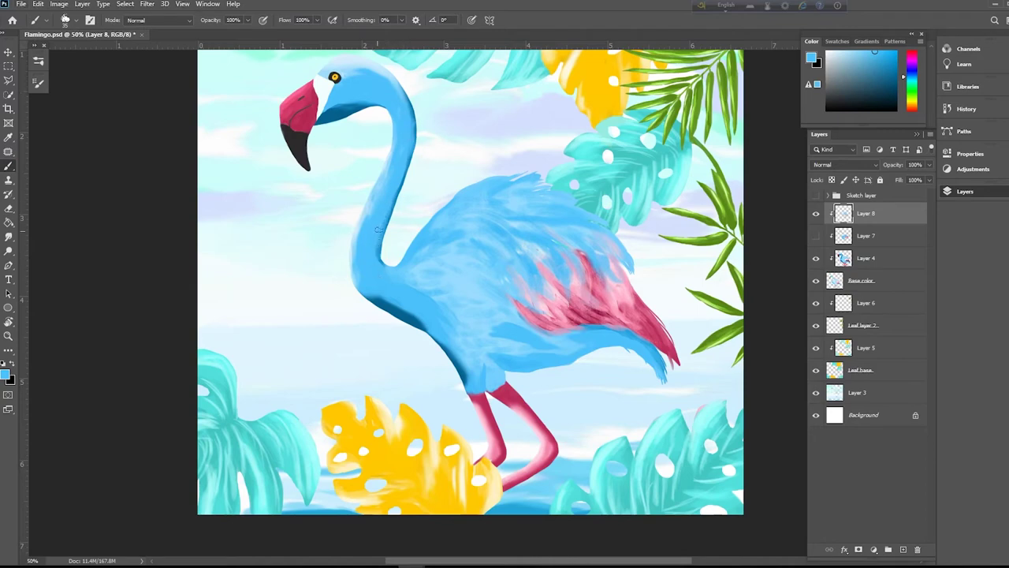
Step: Shade the underside of the chest and belly with a sampled darker blue, undoing the last stroke
left_click(379, 250, "alt")
scroll(411, 123, "up", 3)
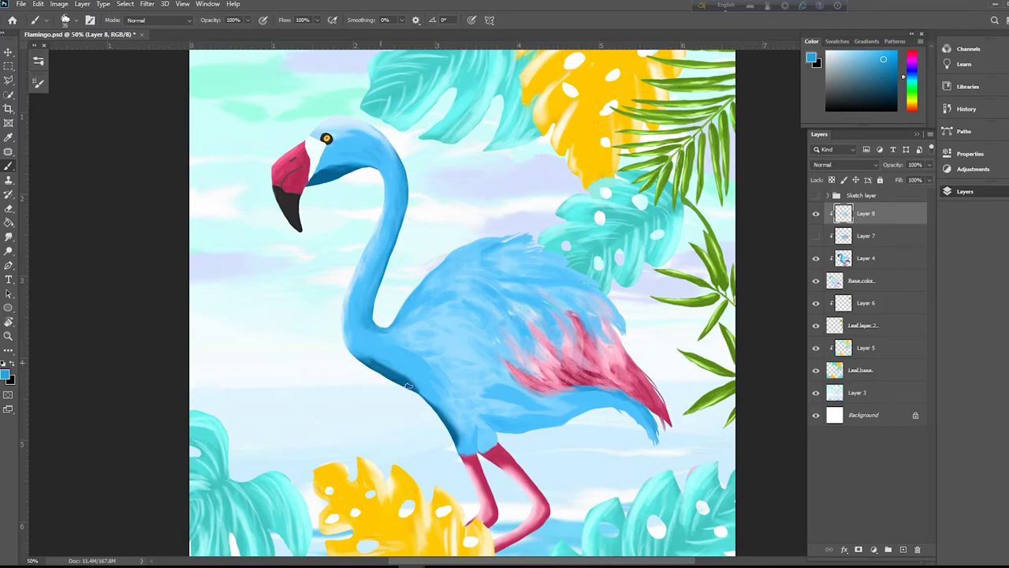
mouse_move(364, 361)
left_mouse_down()
mouse_move(415, 388)
mouse_move(383, 370)
mouse_move(385, 379)
mouse_move(402, 378)
mouse_move(396, 366)
mouse_move(446, 434)
mouse_move(488, 434)
left_mouse_up()
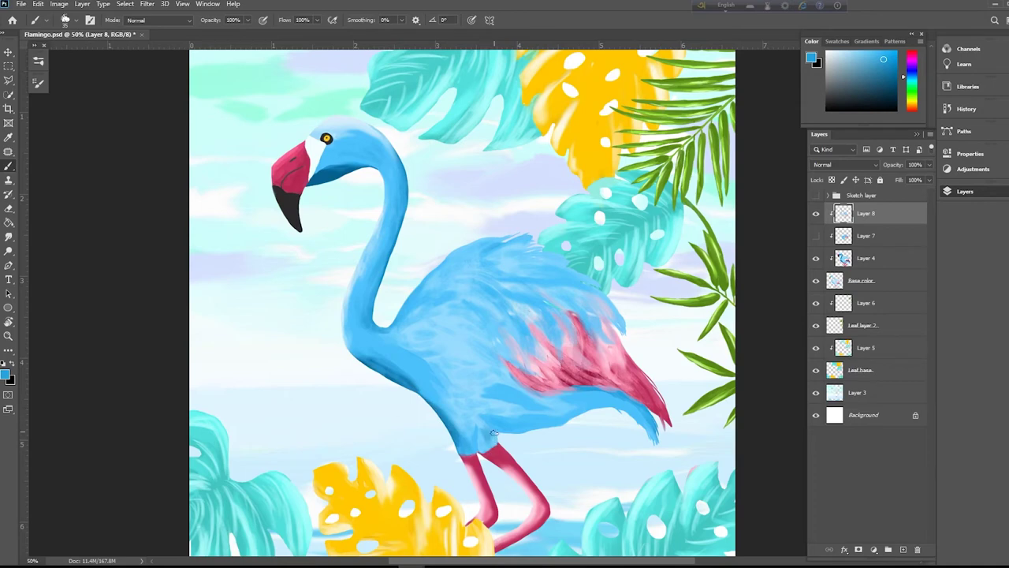
key("ctrl+z")
Step: Sample lighter and darker blues from the chest and blend them into the bend of the lower neck and the upper neck
left_click(388, 339, "alt")
left_click(446, 405, "alt")
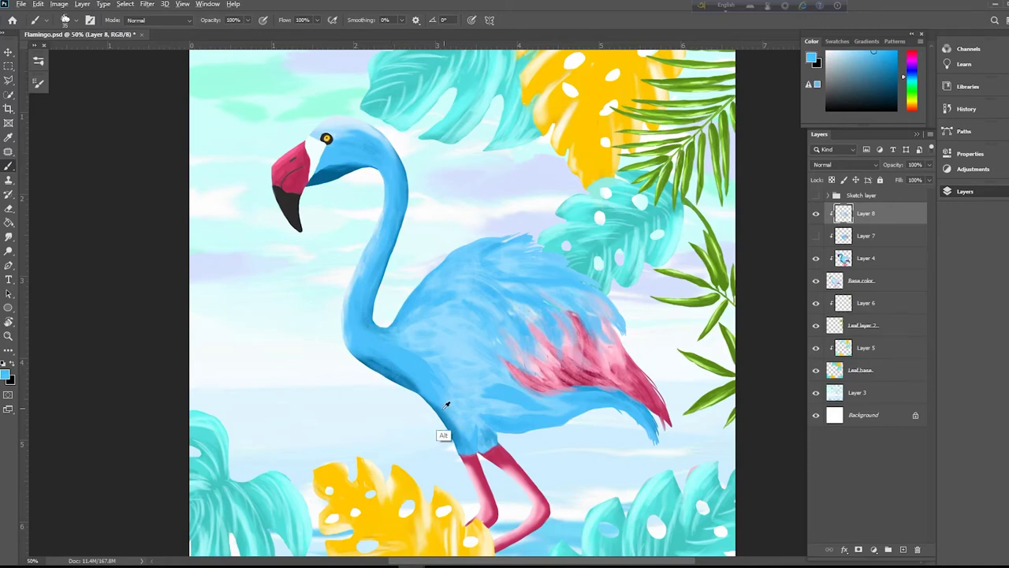
left_click(387, 375, "alt")
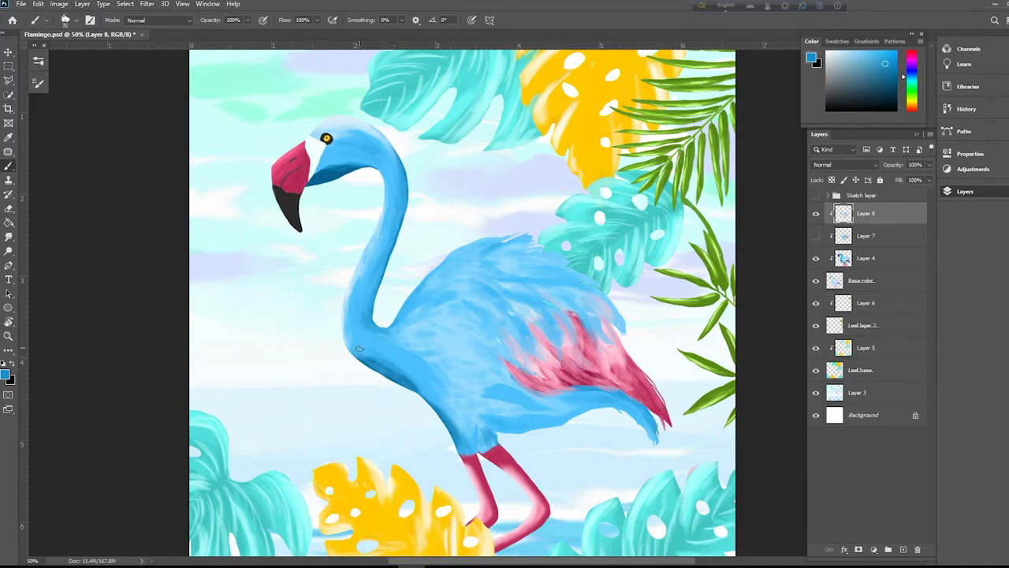
mouse_move(353, 340)
left_mouse_down()
mouse_move(344, 314)
mouse_move(354, 348)
mouse_move(374, 360)
left_mouse_up()
mouse_move(383, 178)
left_mouse_down()
mouse_move(386, 212)
mouse_move(386, 196)
left_mouse_up()
scroll(589, 352, "down", 1)
scroll(589, 352, "up", 1)
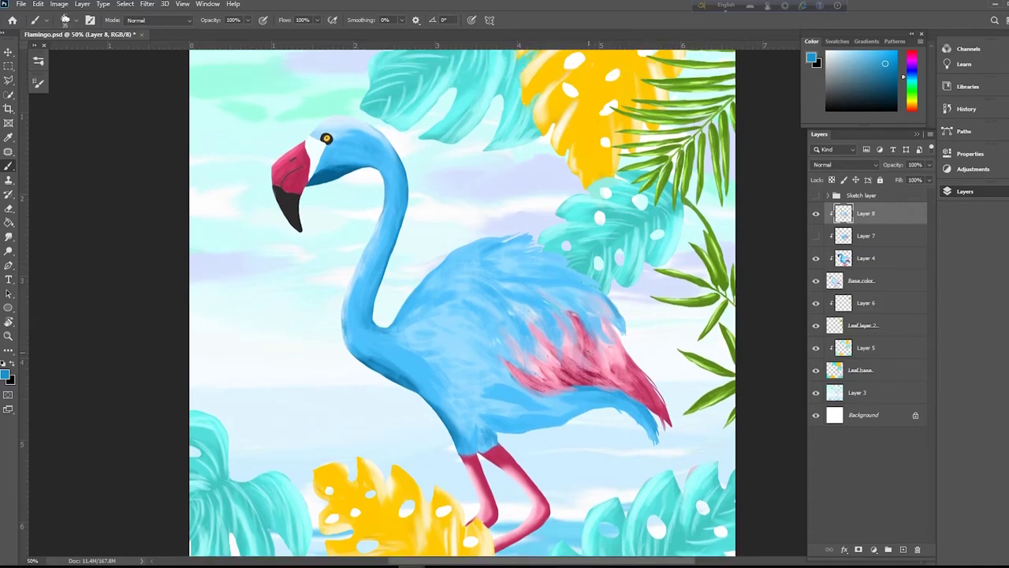
key("ctrl+plus")
key("ctrl+minus")
Step: Paint feather strokes over the flamingo's lower body and wing using sampled blues, including #3d9fd9
left_click_drag(475, 392, 507, 411)
left_click(496, 418, "alt")
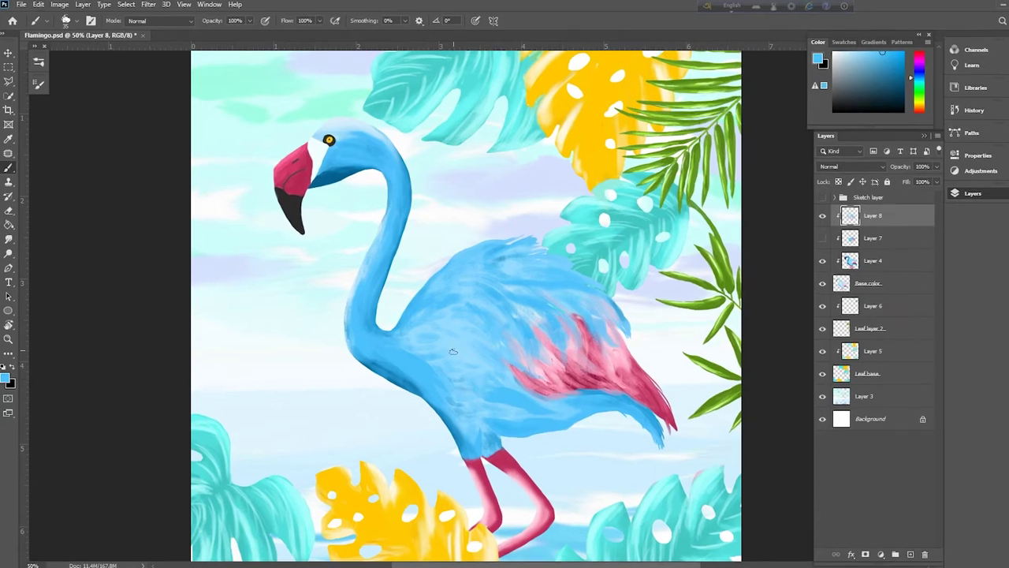
left_click(531, 390, "alt")
left_click(7, 378)
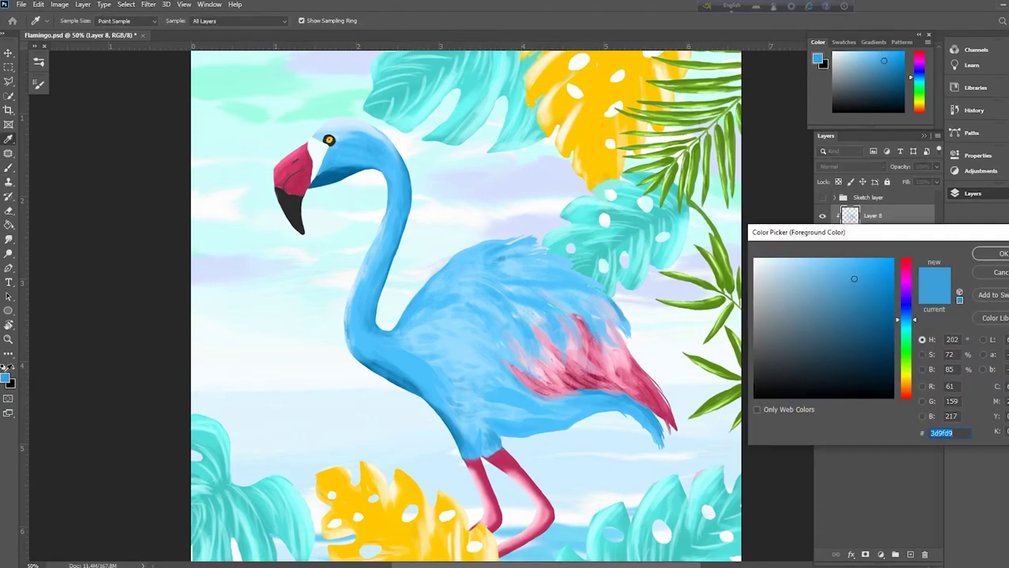
left_click(1003, 252)
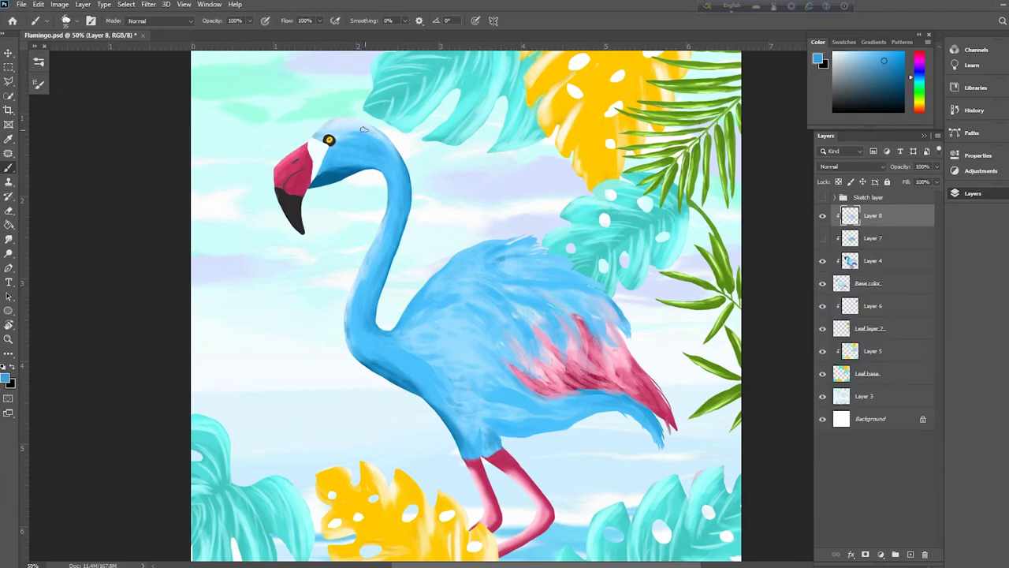
left_click(551, 293, "alt")
left_click_drag(564, 309, 547, 296)
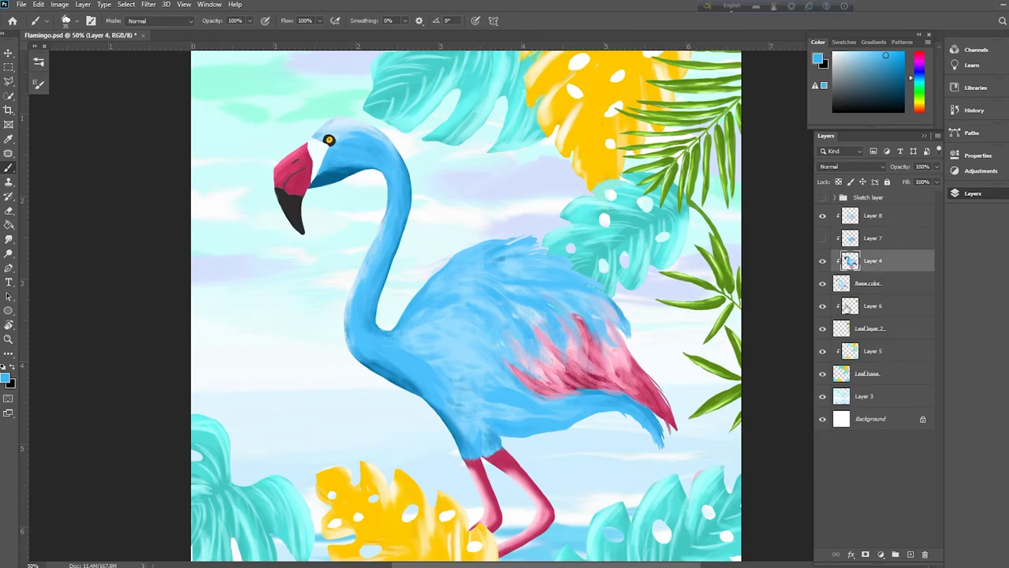
Step: On the Base color layer, extend the back and tail outline with fine blue and pink feather tips using a 15 px brush
left_click(875, 283)
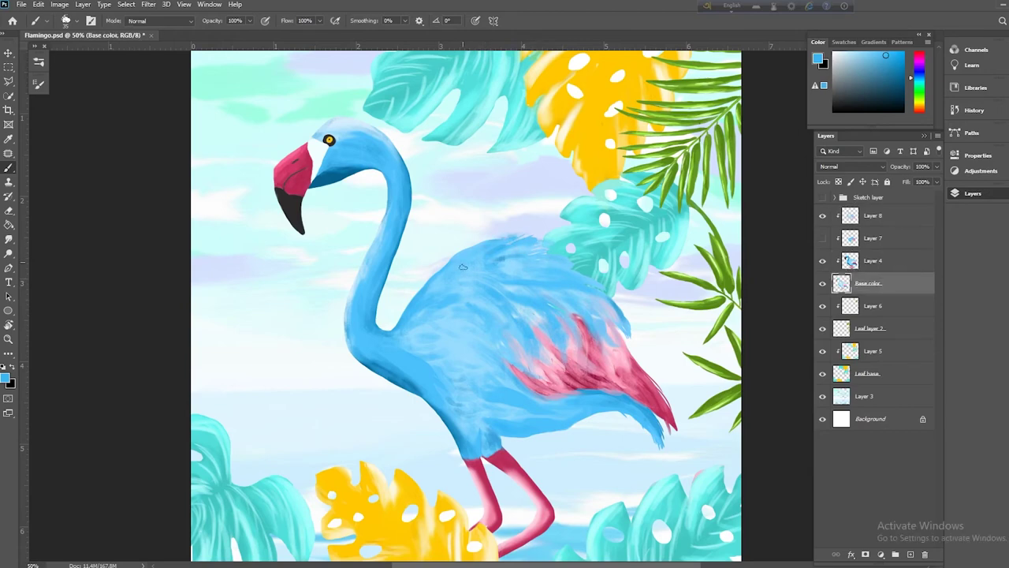
key("bracketleft")
mouse_move(672, 439)
left_mouse_down()
mouse_move(677, 407)
mouse_move(663, 446)
left_mouse_up()
left_click(664, 426, "alt")
key("alt+bracketright")
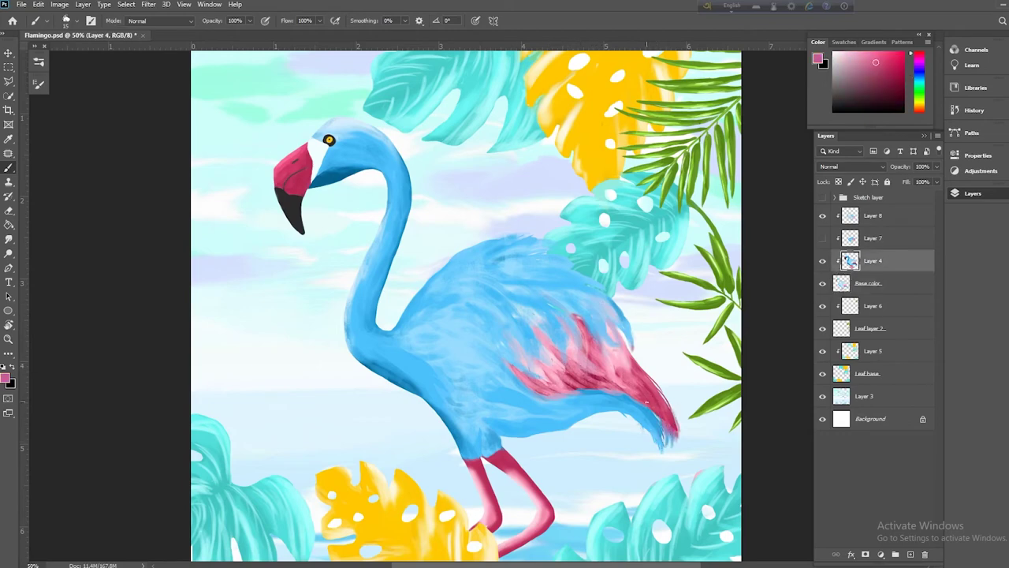
key("alt+bracketright")
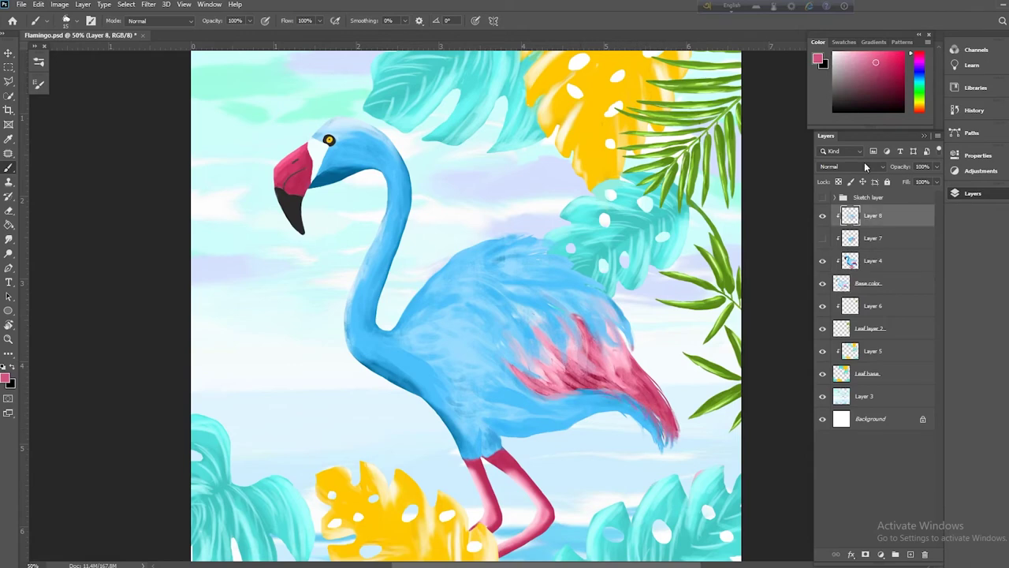
left_click(869, 286)
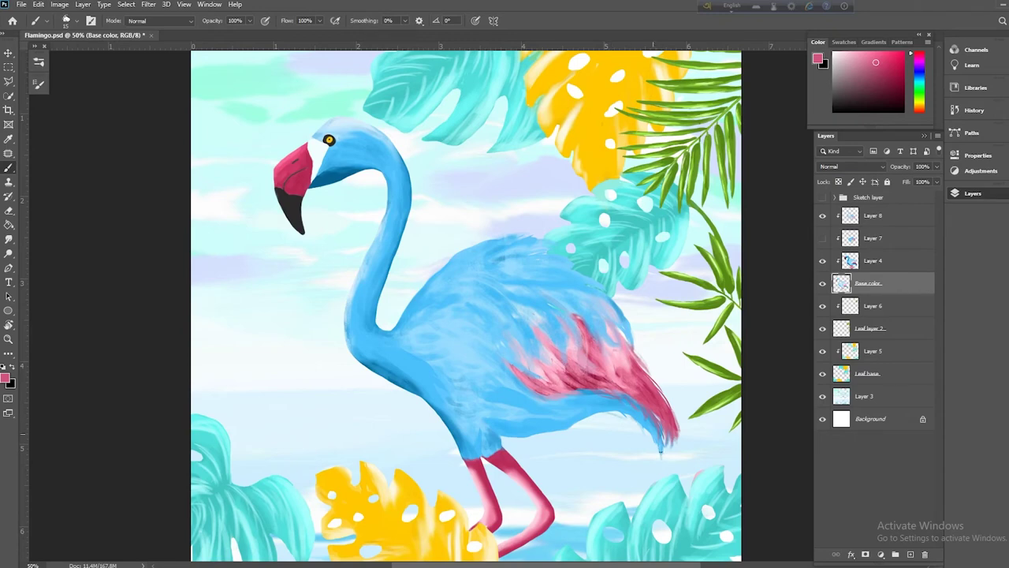
left_click(666, 414, "alt")
Step: Enlarge the brush, choose a darker blue and paint deep layered feather strokes over the flamingo's back and wing on Layer 8
key("bracketright")
key("bracketright")
key("bracketright")
key("bracketright")
left_click(404, 387, "alt")
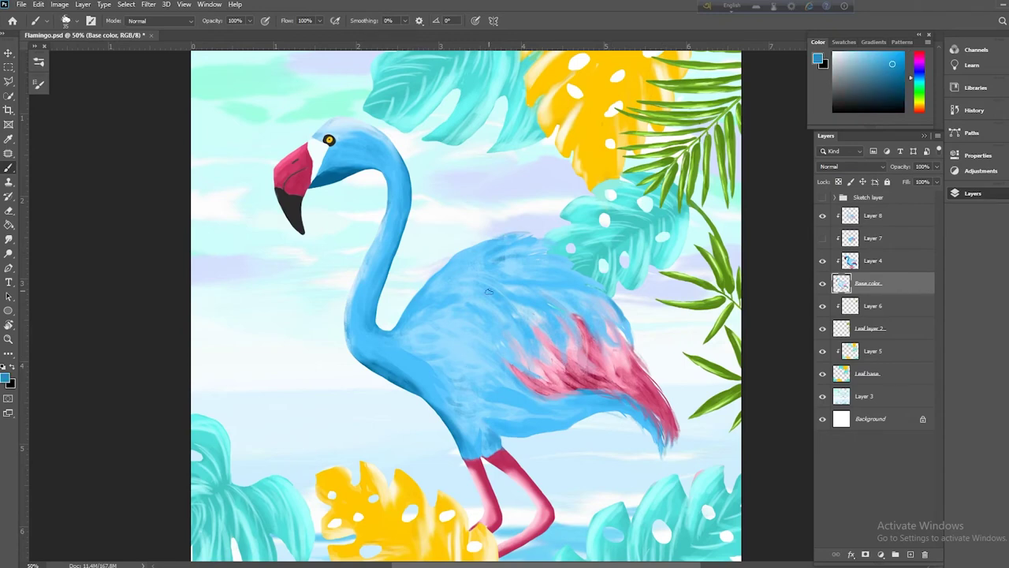
left_click(5, 377)
left_click(890, 292)
left_click(1001, 252)
key("alt+bracketright")
key("alt+bracketright")
key("alt+bracketright")
key("ctrl+minus")
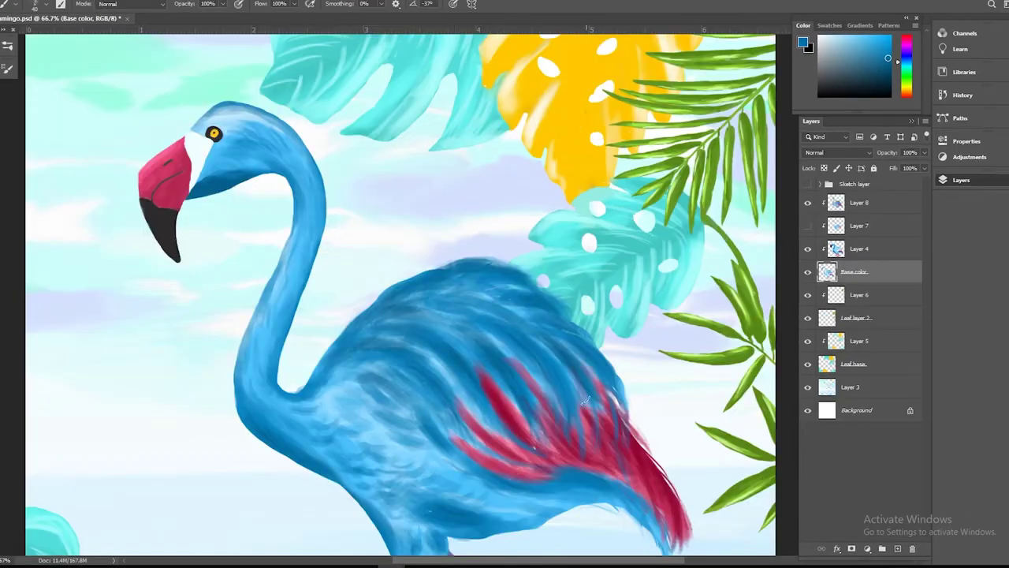
Step: Smooth the upper outline of the flamingo's back on the Base color layer with the 20 px Eraser
key("e")
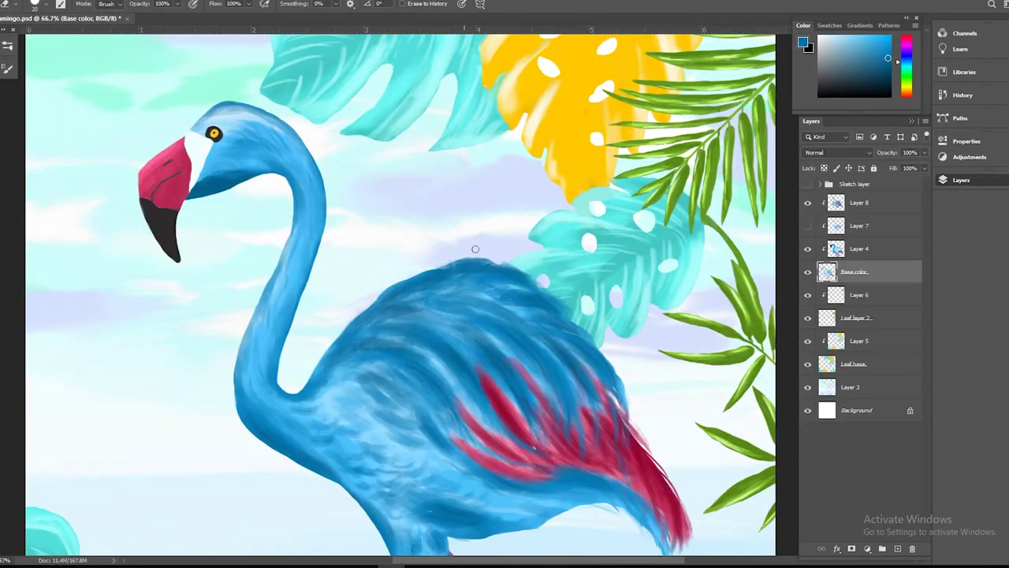
key("ctrl+minus")
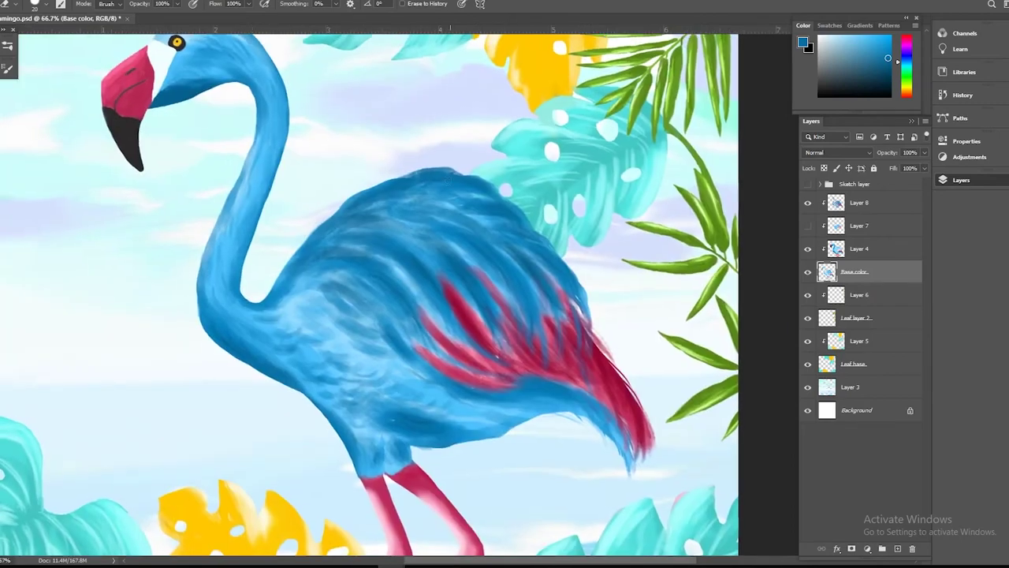
scroll(587, 383, "down", 3)
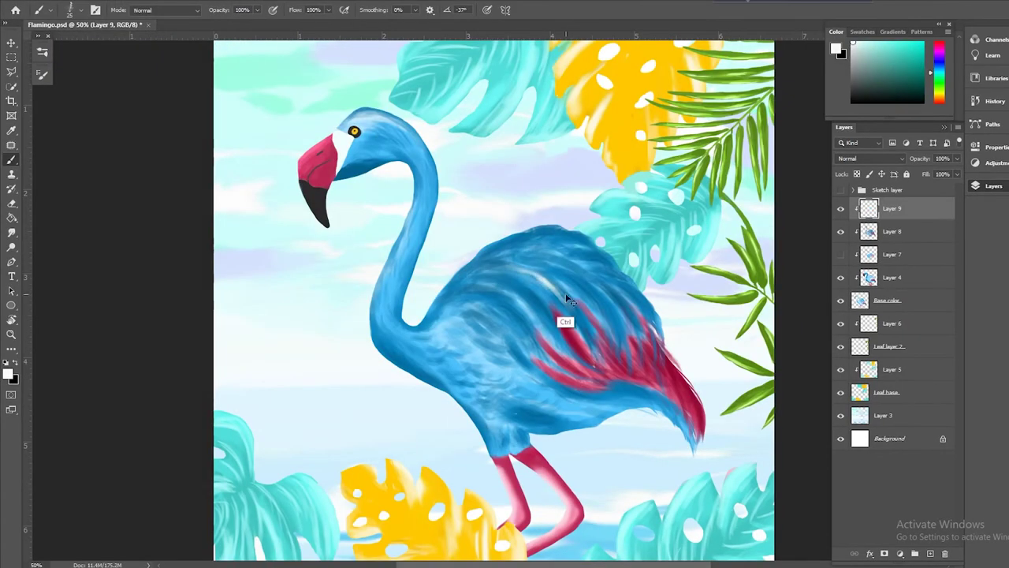
Step: On Layer 9, paint thin white highlight strokes along the flamingo's wing and tail feathers
key("ctrl+minus")
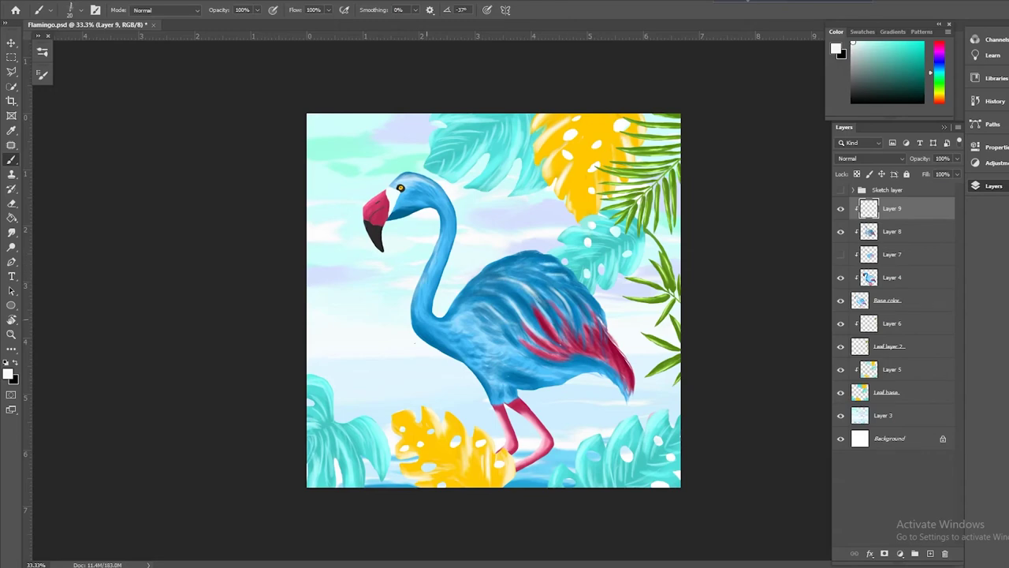
key("ctrl+plus")
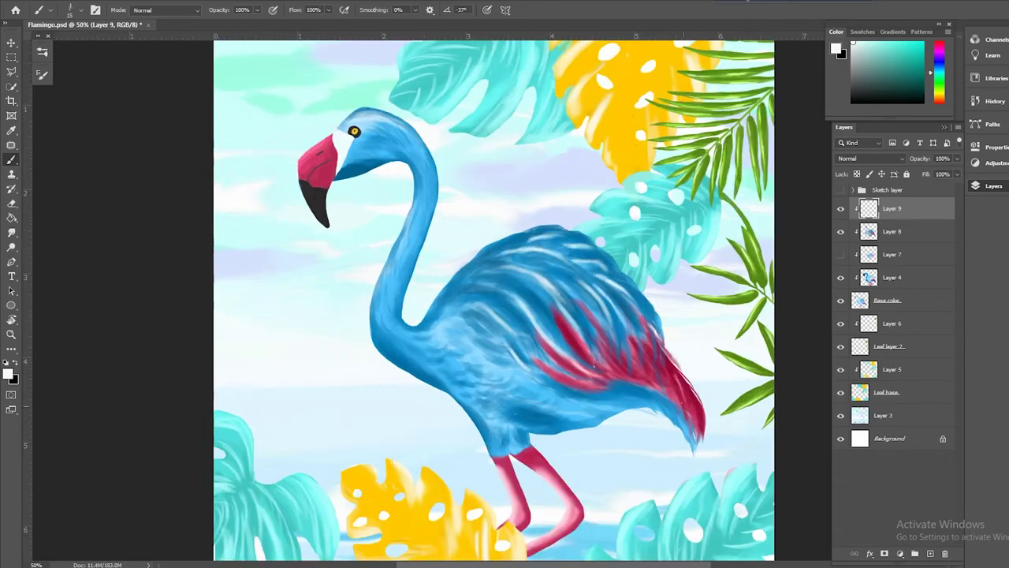
left_click_drag(683, 407, 671, 366)
mouse_move(696, 425)
left_mouse_down()
mouse_move(677, 374)
mouse_move(689, 388)
left_mouse_up()
left_click_drag(667, 390, 642, 347)
left_click_drag(627, 376, 597, 339)
mouse_move(643, 371)
left_mouse_down()
mouse_move(625, 343)
mouse_move(631, 360)
left_mouse_up()
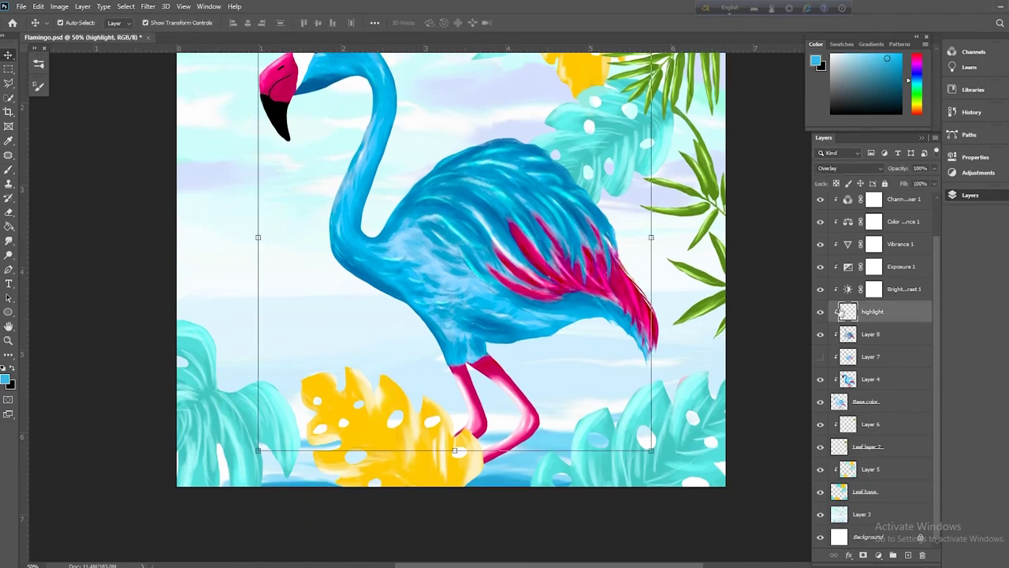
Step: Erase stray paint along the outer edge of the tail feathers on the Base color layer
key("e")
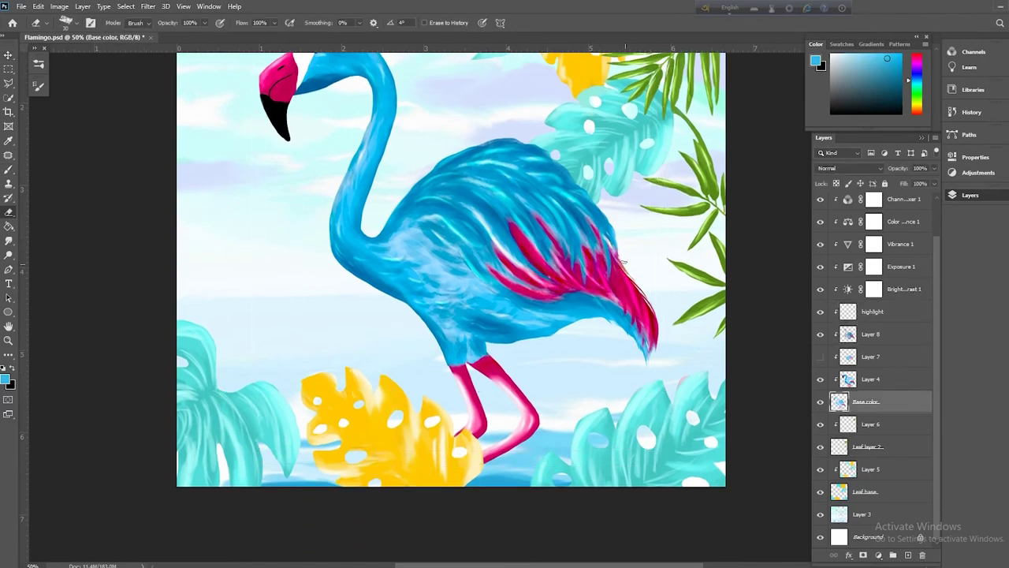
key("b")
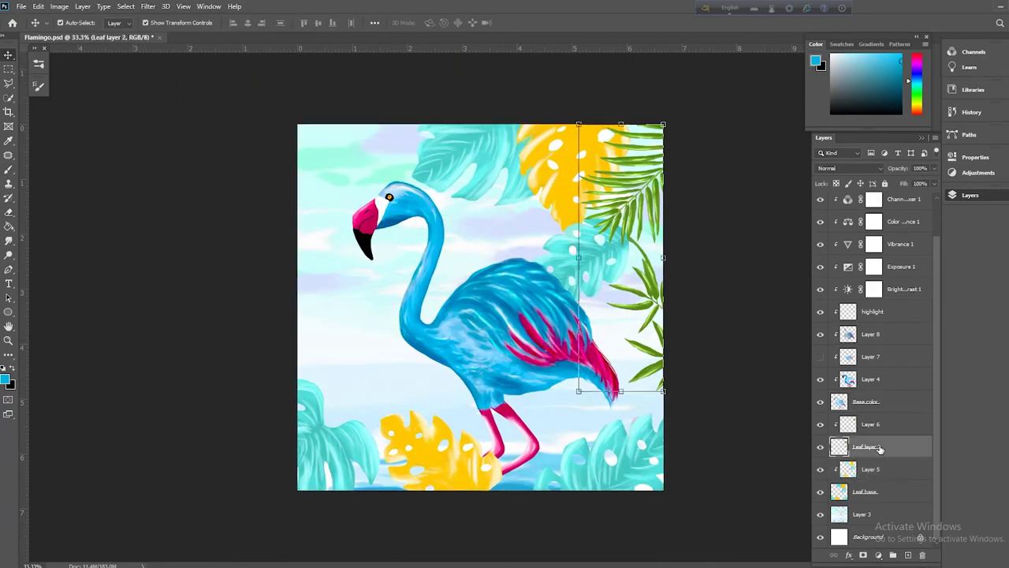
left_click_drag(883, 450, 873, 425)
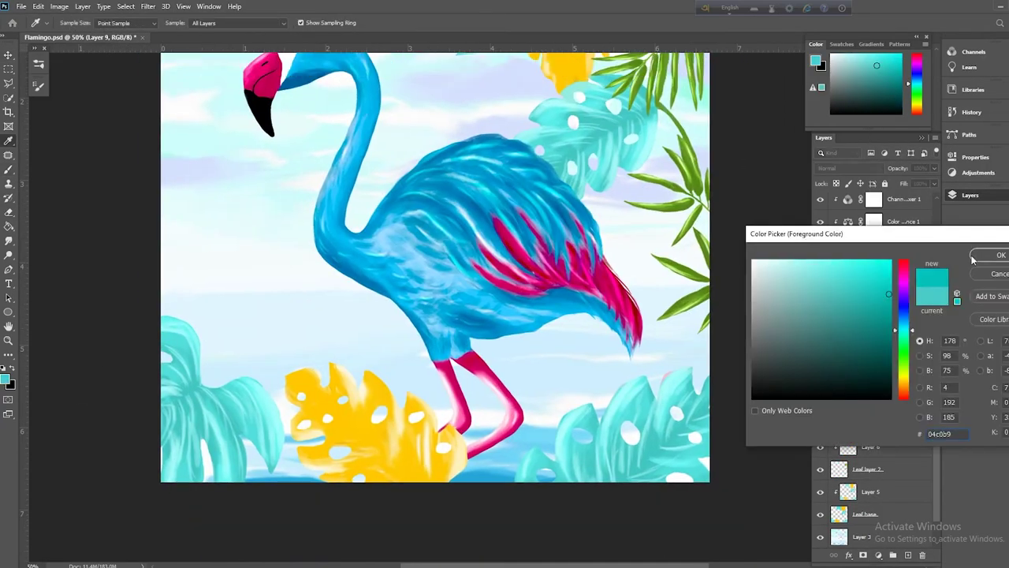
left_click(6, 379)
left_click(888, 317)
left_click(1000, 255)
key("bracketright")
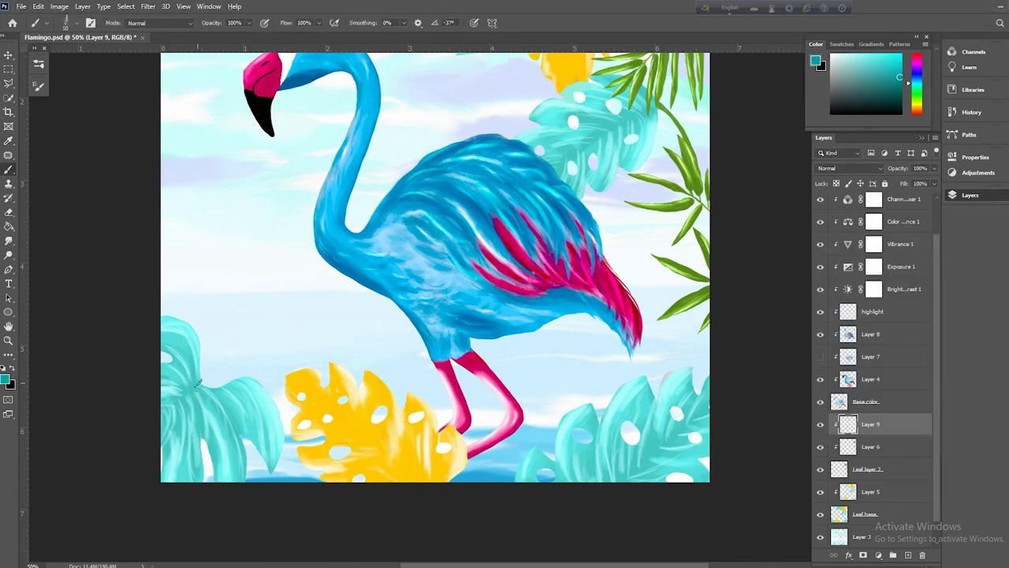
left_click_drag(883, 433, 875, 480)
left_click(877, 493)
key("Delete")
Step: Create a clipped layer above Layer 5 and paint darker turquoise shading strokes on the lower turquoise leaves
left_click(909, 556)
left_click(850, 479, "alt")
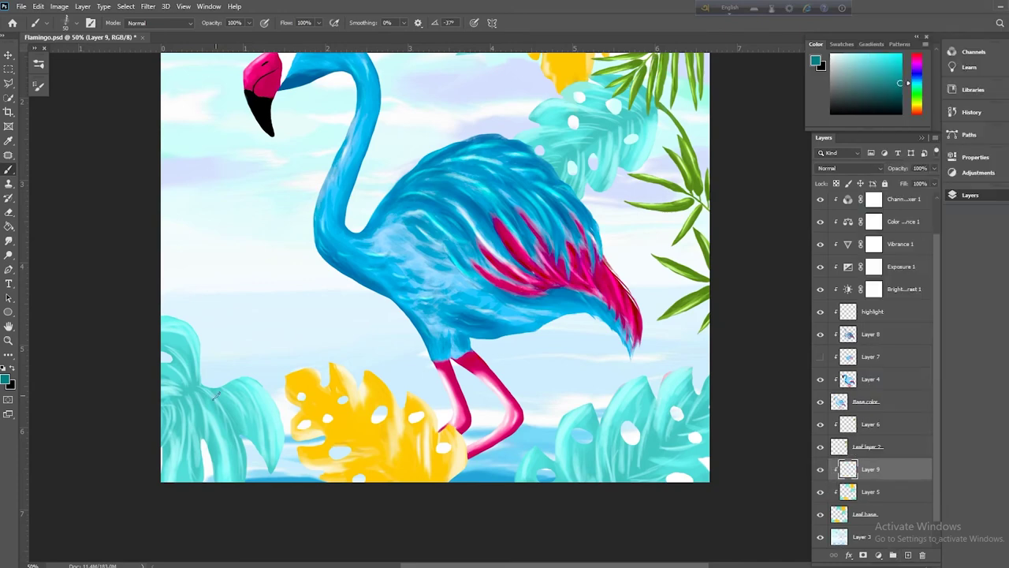
left_click(217, 395, "alt")
left_click(6, 379)
left_click(871, 293)
key("Return")
key("ctrl+minus")
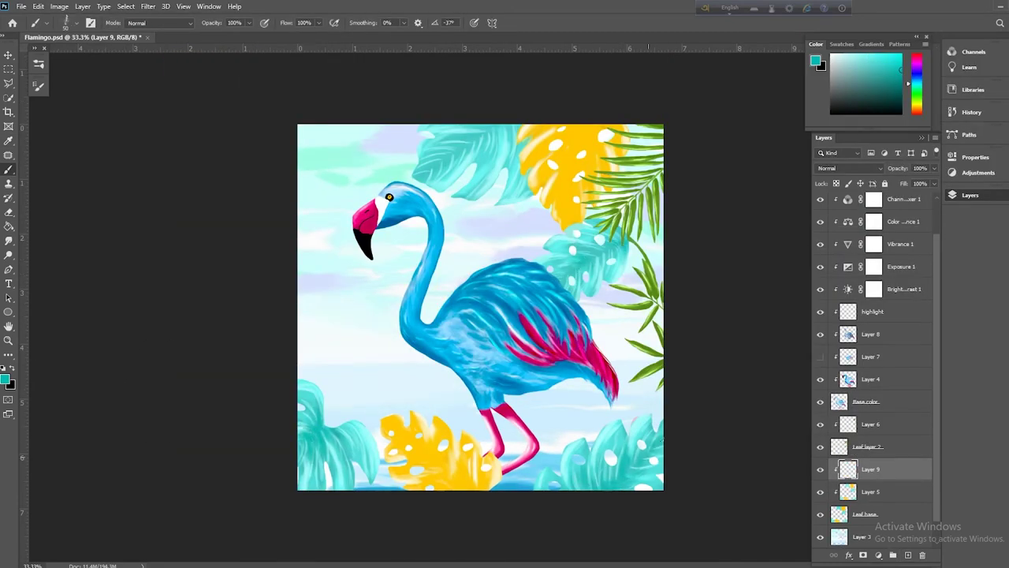
Step: Sample the leaf turquoise, choose a more saturated tone and paint shading strokes on the upper turquoise monstera leaf
key("ctrl+plus")
left_click_drag(531, 198, 471, 288)
left_click(635, 322, "alt")
scroll(635, 319, "down", 1)
left_click(6, 379)
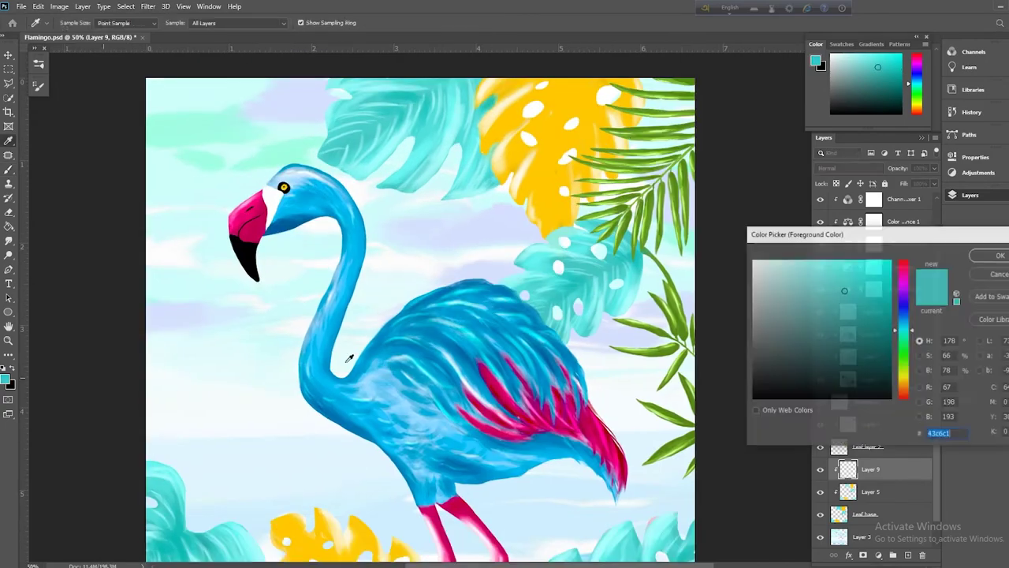
left_click(884, 280)
key("Return")
left_click_drag(425, 142, 392, 177)
scroll(335, 136, "down", 5)
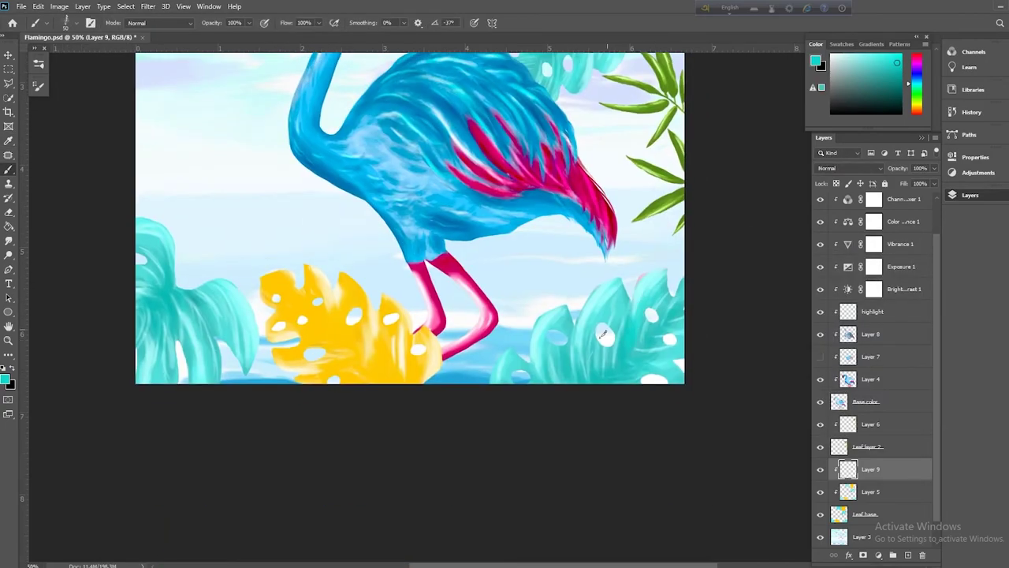
Step: Sample the upper monstera leaf's yellow, choose a pale cream tone and paint highlight strokes across that leaf on Layer 9
scroll(571, 362, "up", 6)
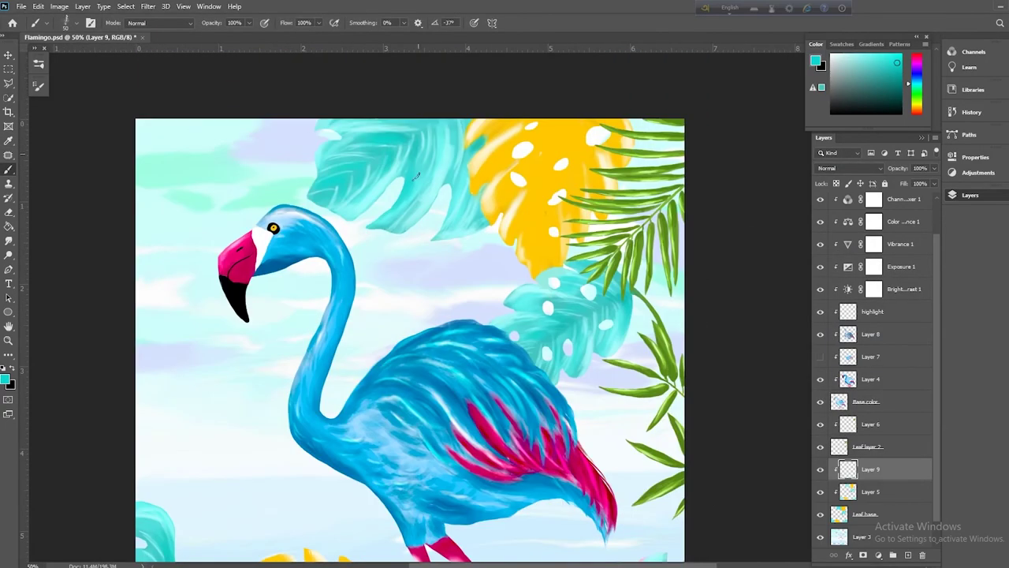
left_click(539, 257, "alt")
left_click(6, 380)
left_click(775, 252)
key("Return")
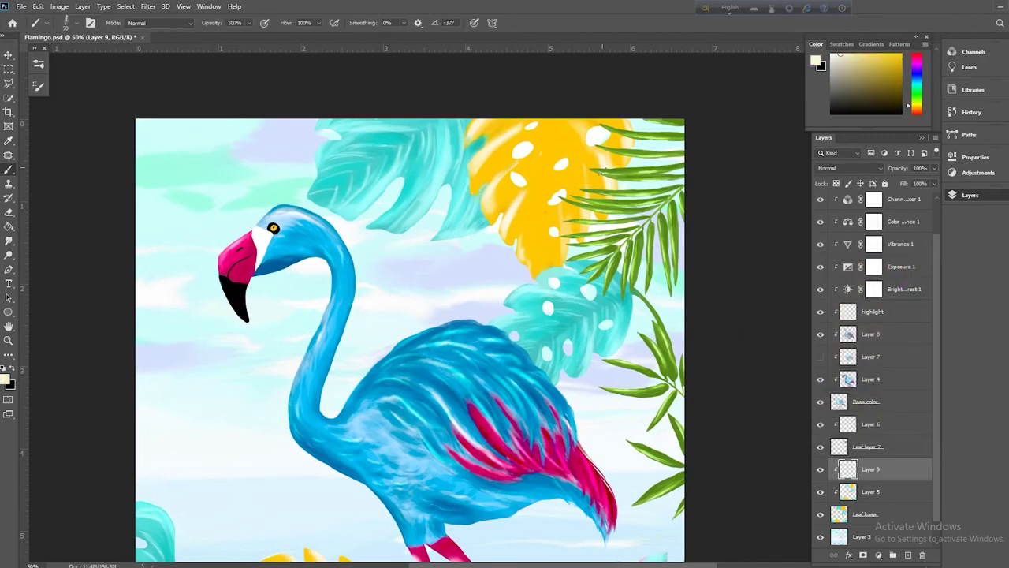
left_click_drag(587, 131, 542, 272)
Step: Paint light turquoise highlights on the turquoise leaves and pale cream ones on the lower yellow leaf
left_click(608, 320, "alt")
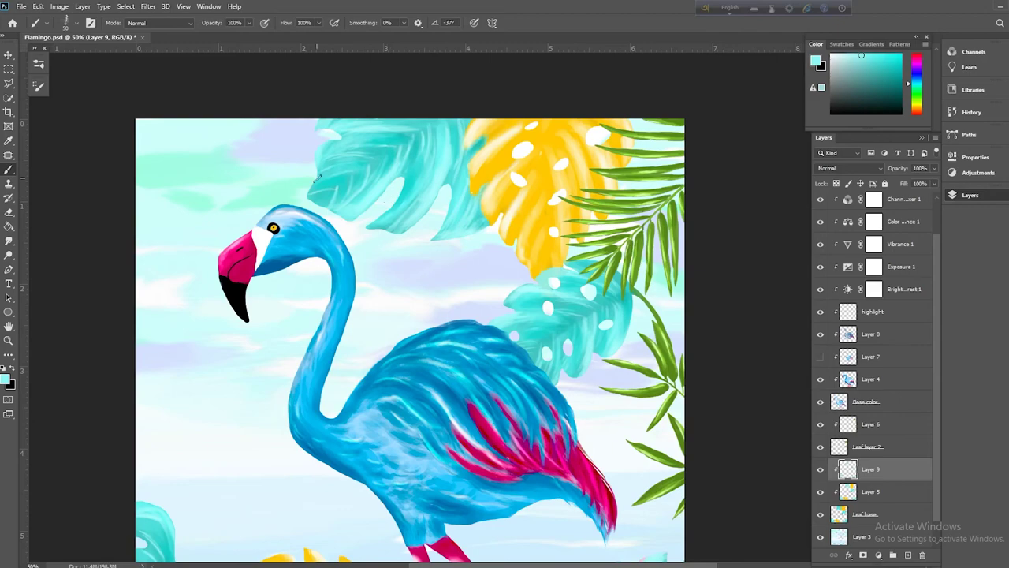
scroll(256, 402, "down", 5)
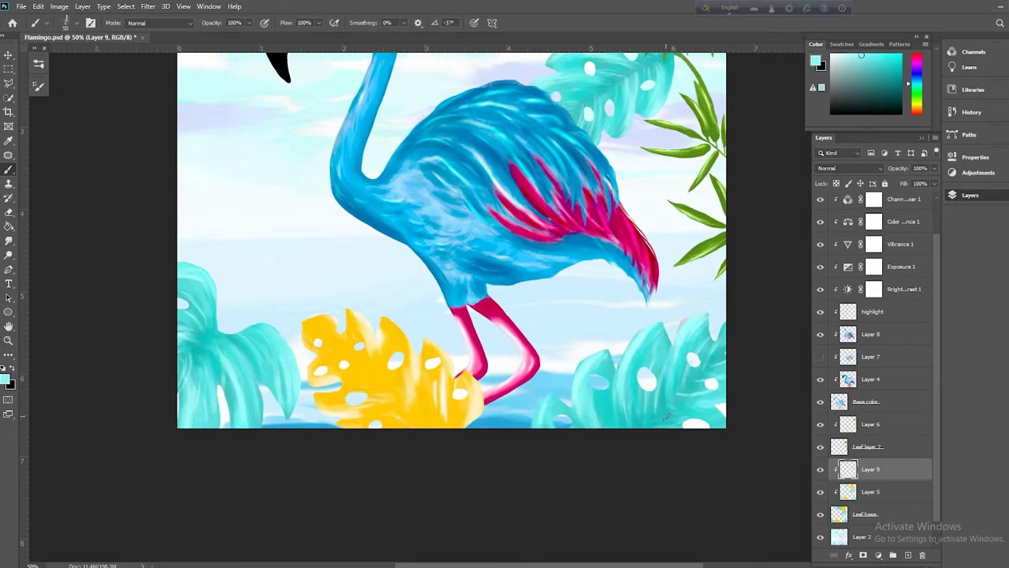
left_click_drag(471, 249, 534, 449)
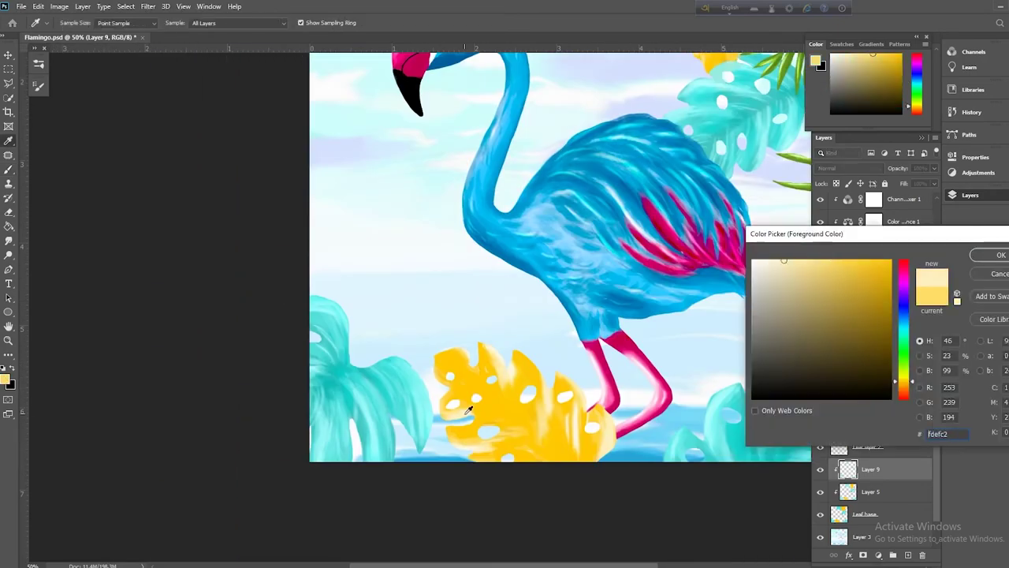
key("Return")
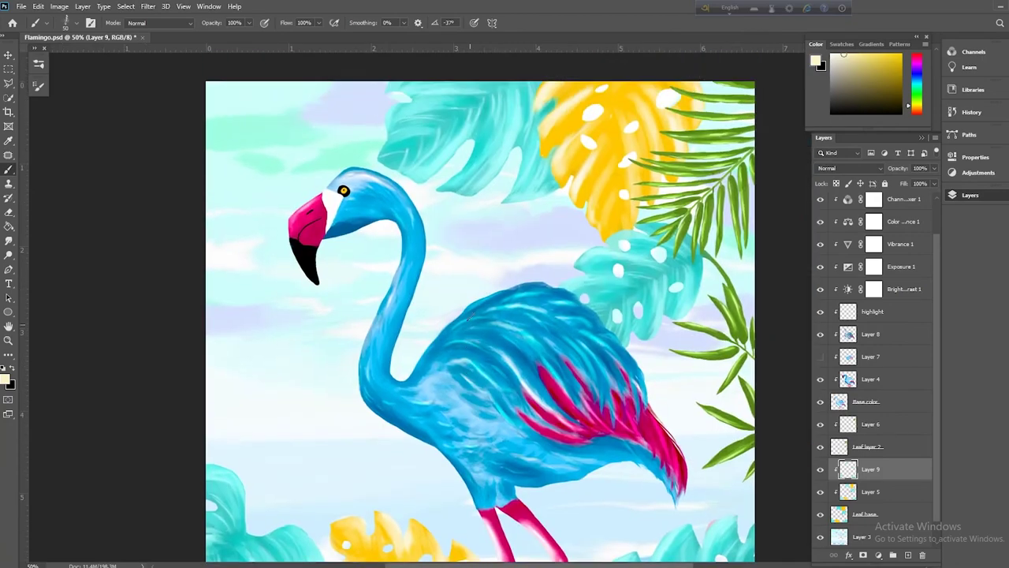
key("ctrl+minus")
key("v")
left_click(430, 425)
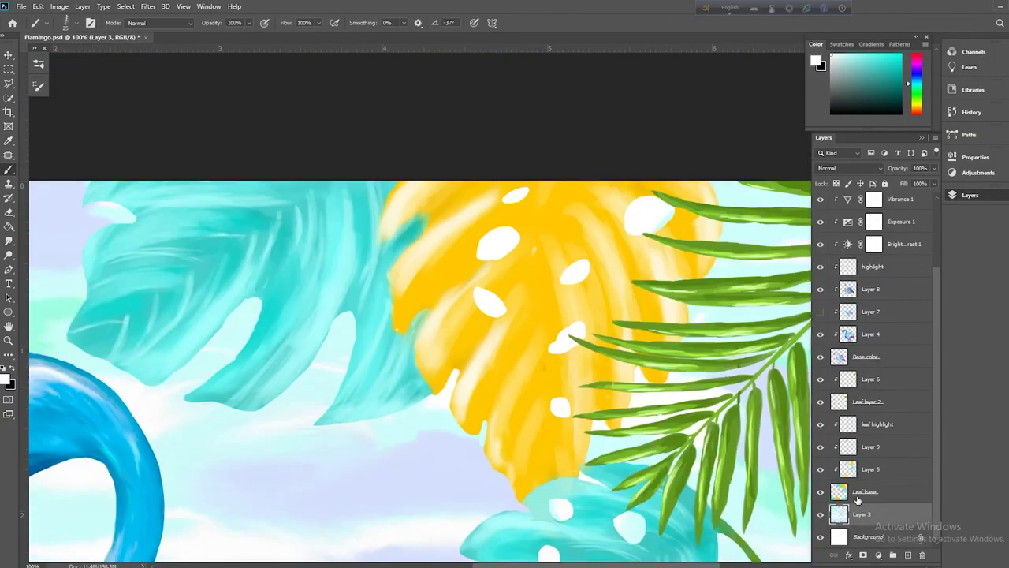
Step: On the leaf highlight layer, paint thin white highlight strokes on the upper yellow monstera leaf
left_click(877, 424)
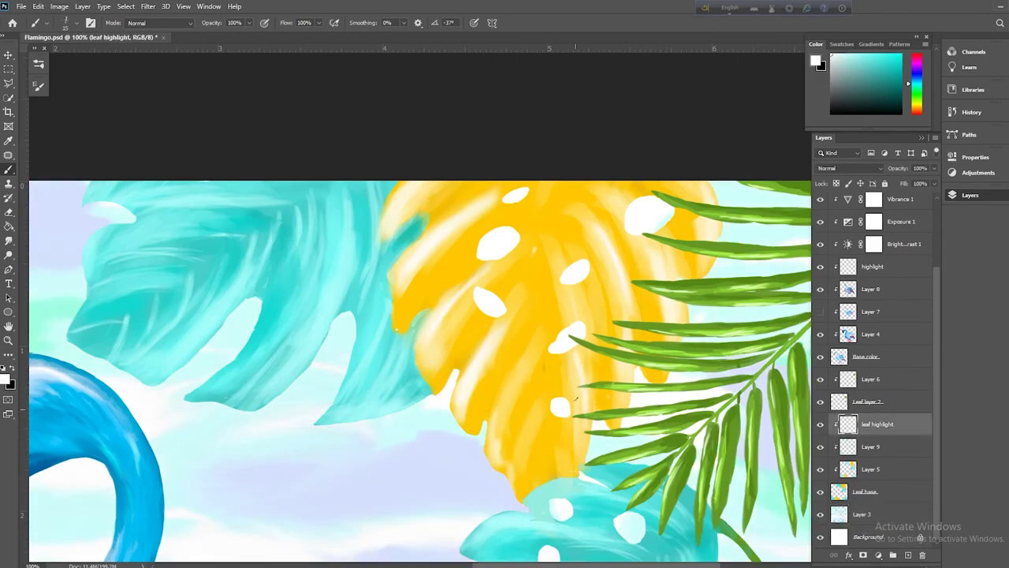
left_click_drag(400, 282, 392, 303)
left_click_drag(701, 183, 695, 198)
left_click_drag(673, 248, 662, 273)
Step: Paint thin white highlight strokes on the turquoise leaf behind the flamingo's back using a smaller brush
mouse_move(505, 442)
left_mouse_down()
mouse_move(505, 306)
mouse_move(456, 90)
left_mouse_up()
key("bracketleft")
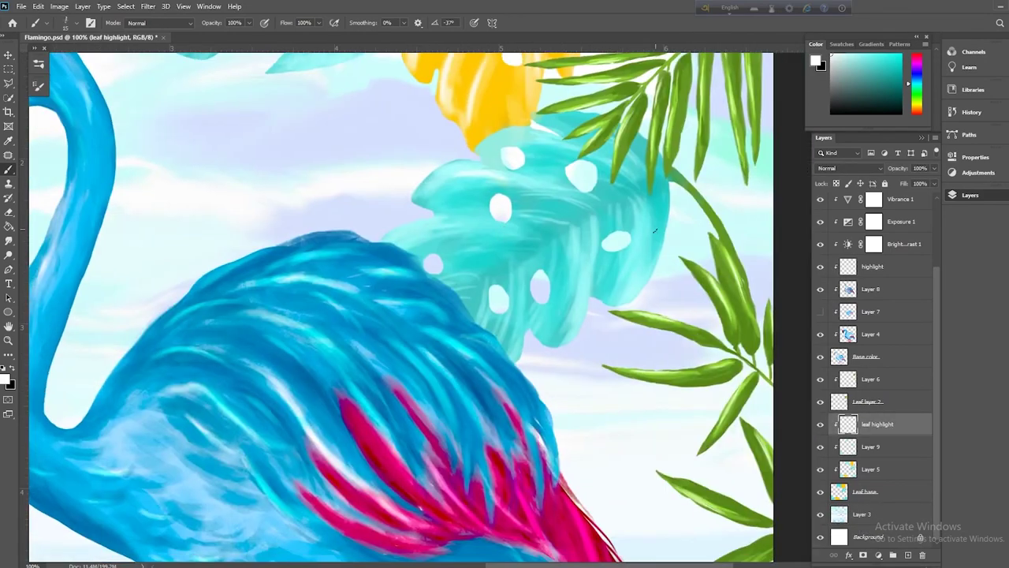
left_click_drag(637, 218, 620, 283)
left_click_drag(451, 177, 423, 194)
key("ctrl+minus")
key("ctrl+minus")
key("ctrl+equal")
left_click_drag(484, 253, 430, 261)
left_click_drag(546, 267, 539, 312)
left_click_drag(505, 288, 502, 330)
left_click_drag(600, 232, 591, 269)
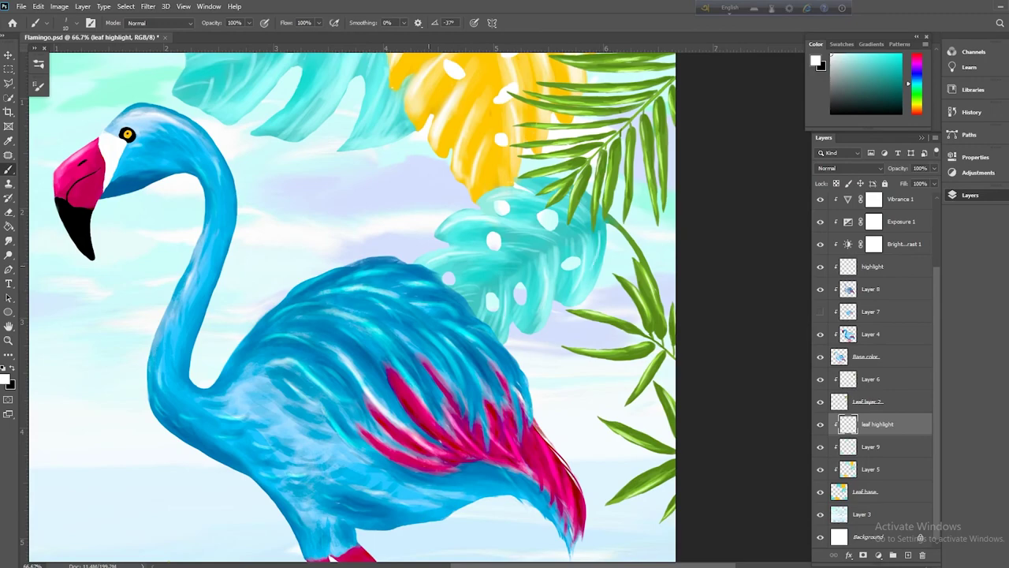
Step: Enlarge the brush and paint white highlight strokes along the lobes of the upper turquoise monstera leaf
left_click_drag(395, 157, 515, 258)
left_click_drag(317, 138, 364, 117)
key("bracketright")
key("bracketright")
key("bracketright")
left_click_drag(453, 200, 431, 229)
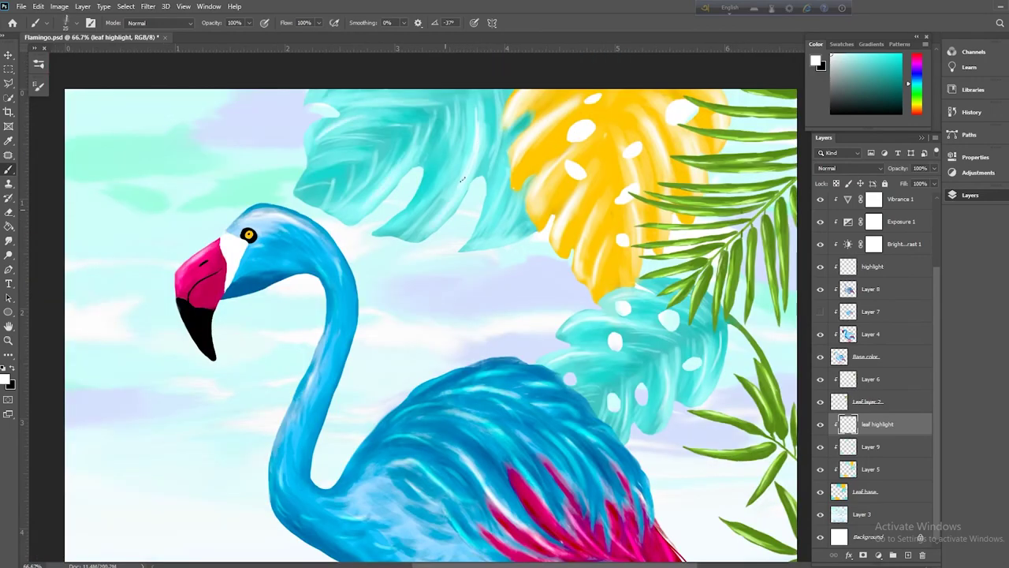
left_click_drag(504, 201, 475, 246)
left_click_drag(304, 182, 350, 148)
left_click_drag(316, 137, 345, 121)
left_click_drag(418, 140, 401, 175)
left_click_drag(511, 213, 486, 242)
Step: Paint white highlight strokes along the fronds of the turquoise leaf in the illustration's lower-left corner
left_click_drag(418, 508, 479, 101)
left_click_drag(242, 263, 286, 352)
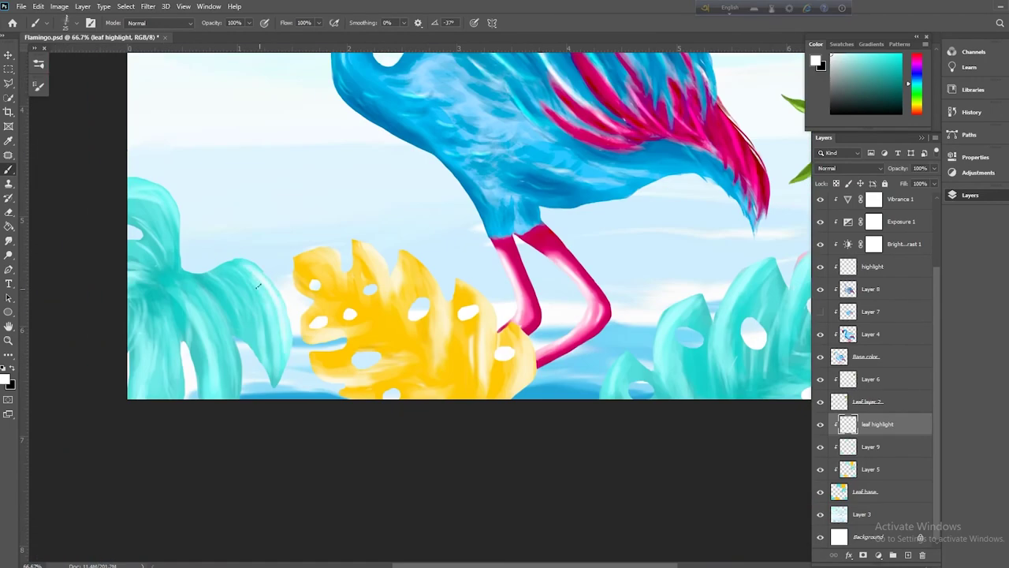
left_click_drag(203, 296, 233, 383)
left_click_drag(208, 297, 240, 398)
left_click_drag(164, 196, 179, 267)
left_click_drag(134, 182, 169, 208)
left_click_drag(182, 317, 161, 395)
Step: Paint white highlight strokes on the turquoise leaf in the illustration's lower-right corner and reduce the brush size
mouse_move(190, 352)
left_mouse_down()
mouse_move(121, 338)
mouse_move(87, 344)
left_mouse_up()
left_click_drag(699, 264, 678, 325)
left_click_drag(564, 305, 556, 354)
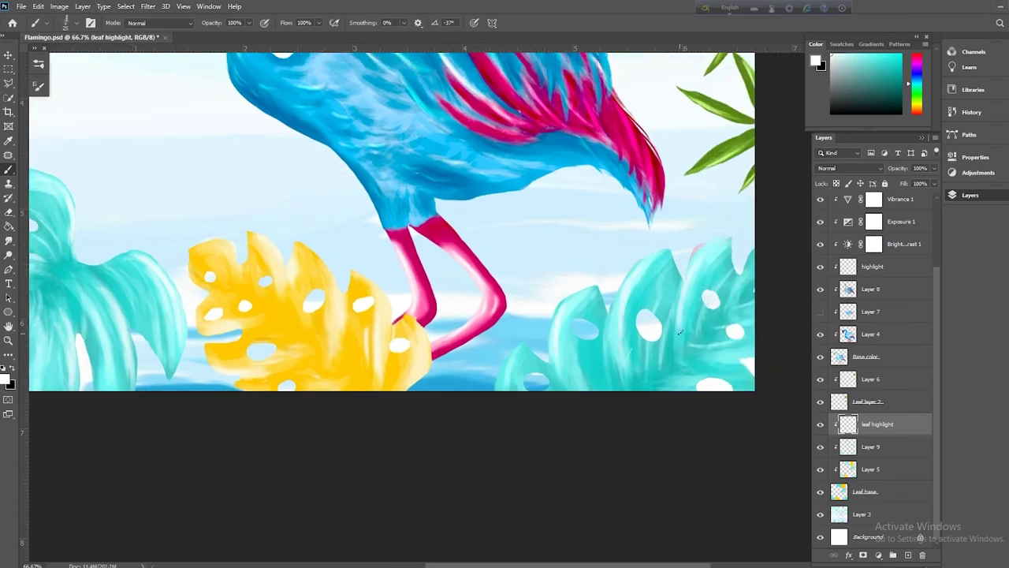
left_click_drag(750, 348, 715, 359)
left_click_drag(515, 354, 509, 385)
left_click_drag(457, 134, 500, 461)
left_click_drag(442, 478, 444, 235)
key("bracketleft")
key("bracketleft")
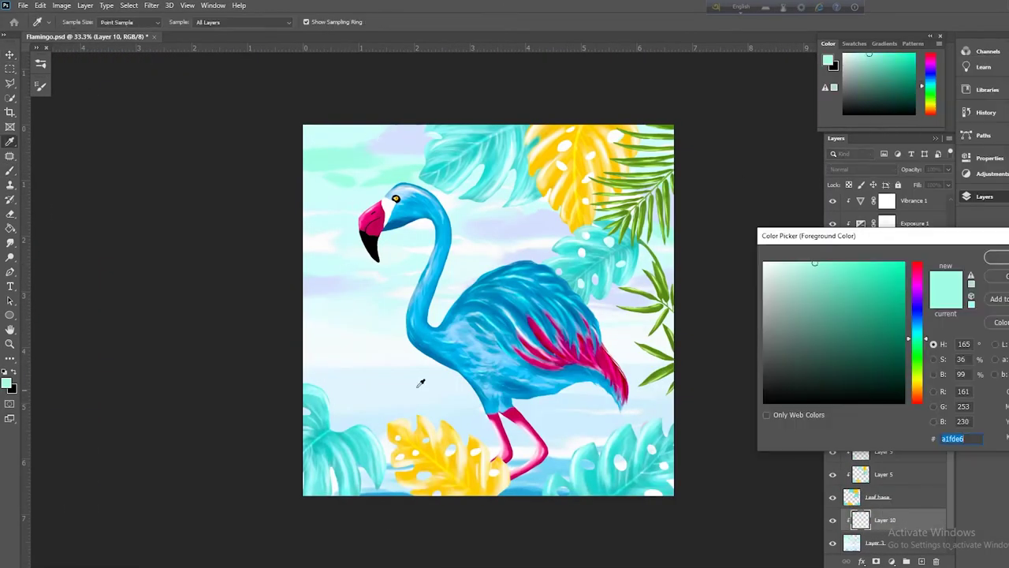
Step: On Layer 10, sample pale blues from the background and paint soft strokes across the water
key("Return")
left_click(406, 280, "alt")
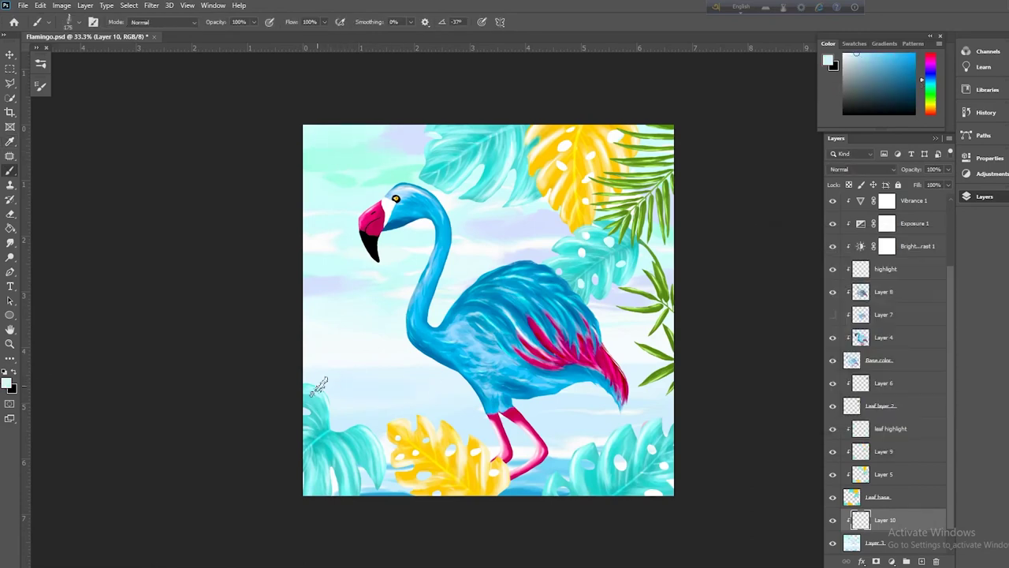
left_click(377, 396, "alt")
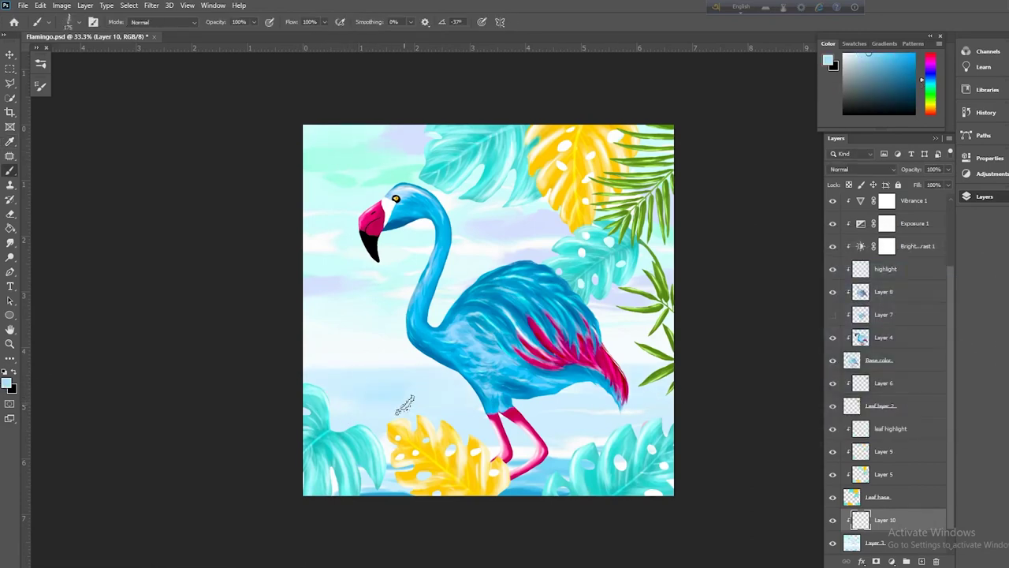
left_click_drag(582, 428, 537, 421)
key("ctrl+plus")
left_click_drag(468, 471, 461, 358)
Step: Sample a stronger blue with a smaller brush and paint horizontal water strokes around the flamingo's legs
key("bracketleft")
key("bracketleft")
key("bracketleft")
left_click(339, 467, "alt")
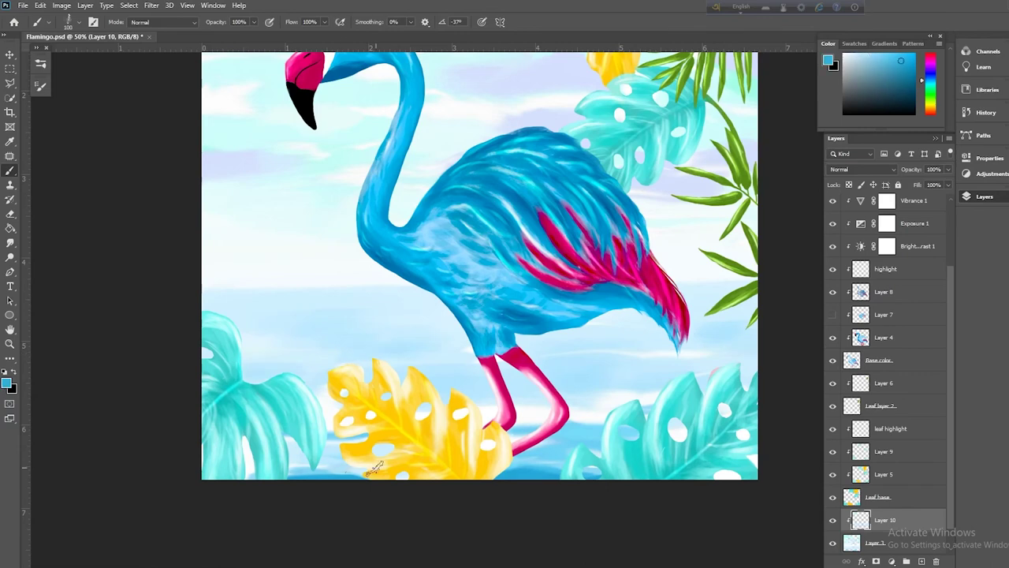
left_click_drag(514, 456, 570, 456)
left_click_drag(579, 388, 641, 386)
Step: Enlarge the brush and paint broad horizontal blue strokes across the water behind the leaves and flamingo
key("ctrl+minus")
left_click_drag(582, 433, 615, 433)
key("bracketright")
left_click_drag(465, 422, 429, 422)
left_click_drag(354, 407, 432, 413)
left_click_drag(332, 413, 410, 412)
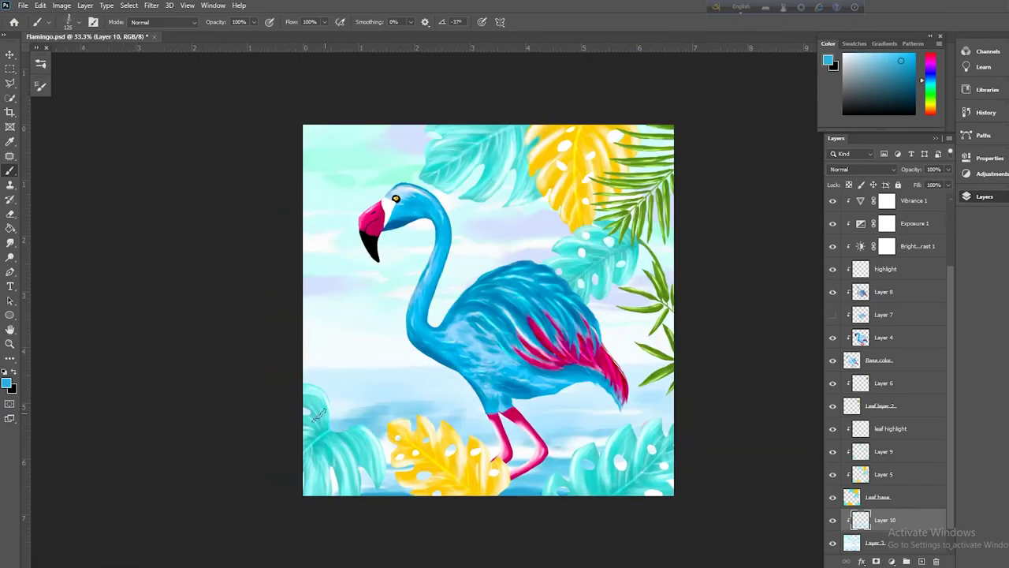
left_click_drag(634, 409, 672, 407)
mouse_move(347, 398)
left_mouse_down()
mouse_move(410, 393)
mouse_move(321, 388)
left_mouse_up()
Step: Sample further blues from the artwork and paint long horizontal ripples from the horizon down through the water
left_click(355, 378, "alt")
left_click_drag(324, 385, 401, 390)
mouse_move(432, 415)
left_mouse_down()
mouse_move(357, 414)
mouse_move(380, 410)
left_mouse_up()
left_click_drag(671, 407, 643, 405)
left_click_drag(568, 463, 539, 463)
left_click(442, 347, "alt")
left_click_drag(460, 381, 312, 380)
left_click_drag(612, 414, 448, 427)
Step: Choose a saturated blue and paint water strokes between the lower leaves, continuing on Layer 3
left_click(7, 383)
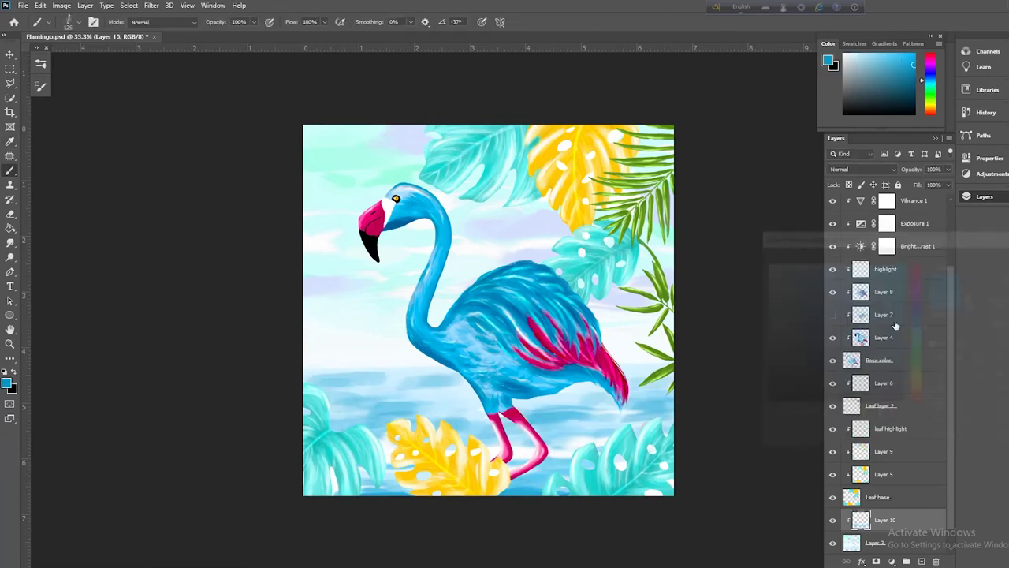
left_click_drag(540, 467, 566, 467)
left_click(875, 542)
left_click_drag(365, 487, 396, 487)
left_click_drag(519, 487, 542, 488)
left_click_drag(593, 420, 624, 419)
left_click_drag(598, 444, 550, 445)
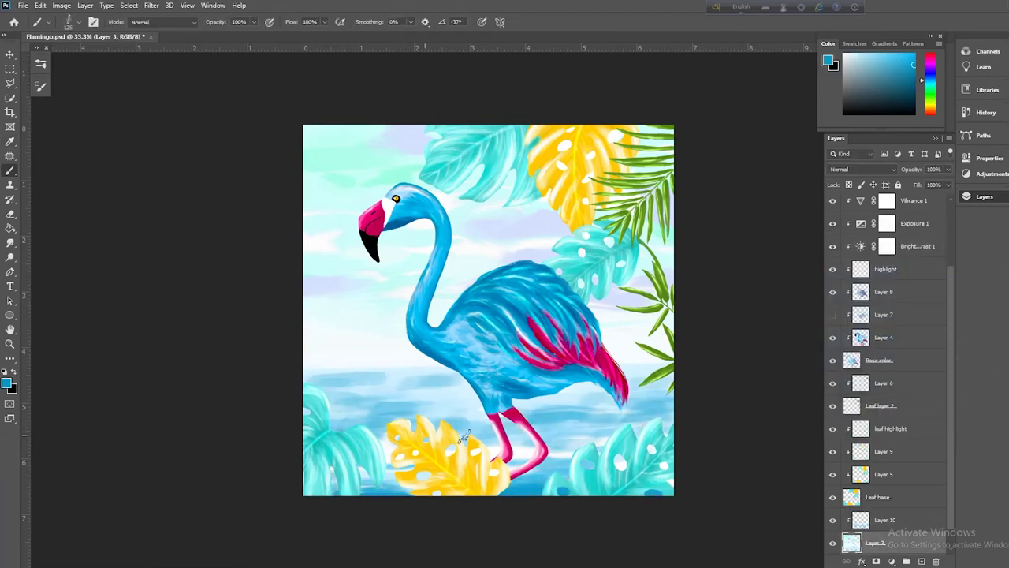
left_click_drag(512, 482, 544, 483)
Step: Choose a darker blue as the foreground color and make Layer 3 active
left_click(7, 384)
left_click(902, 305)
left_click(1003, 258)
left_click(6, 383)
left_click(1000, 258)
left_click(884, 292)
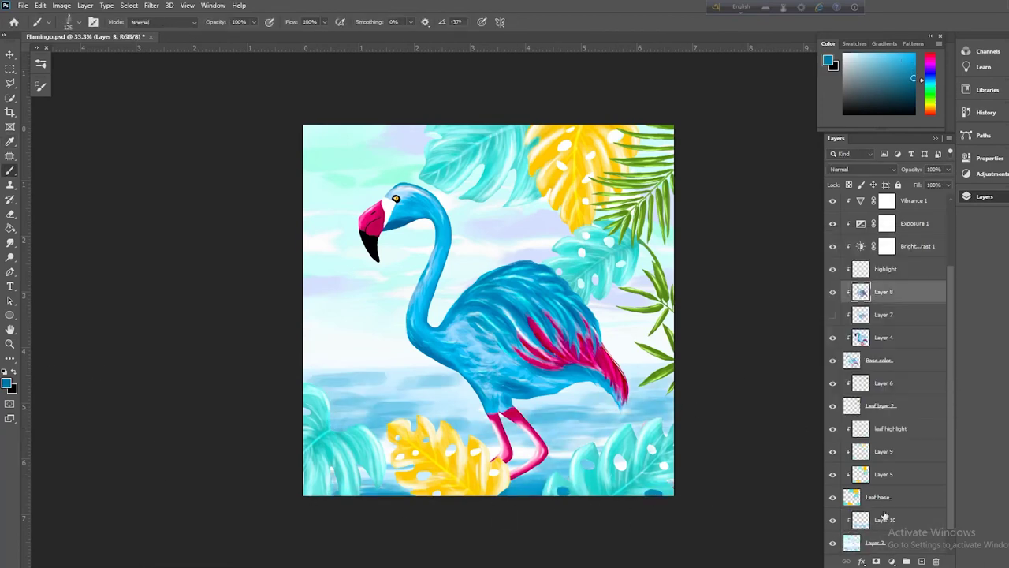
left_click(881, 545)
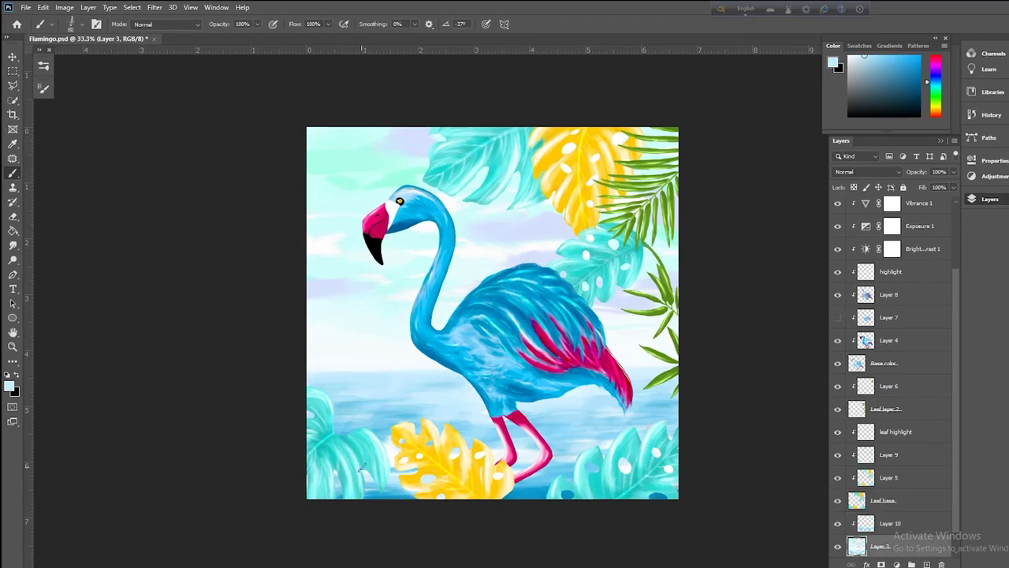
Step: Select the water area below the horizon with a rectangular marquee and ready the Brush on Layer 10
key("alt+bracketright")
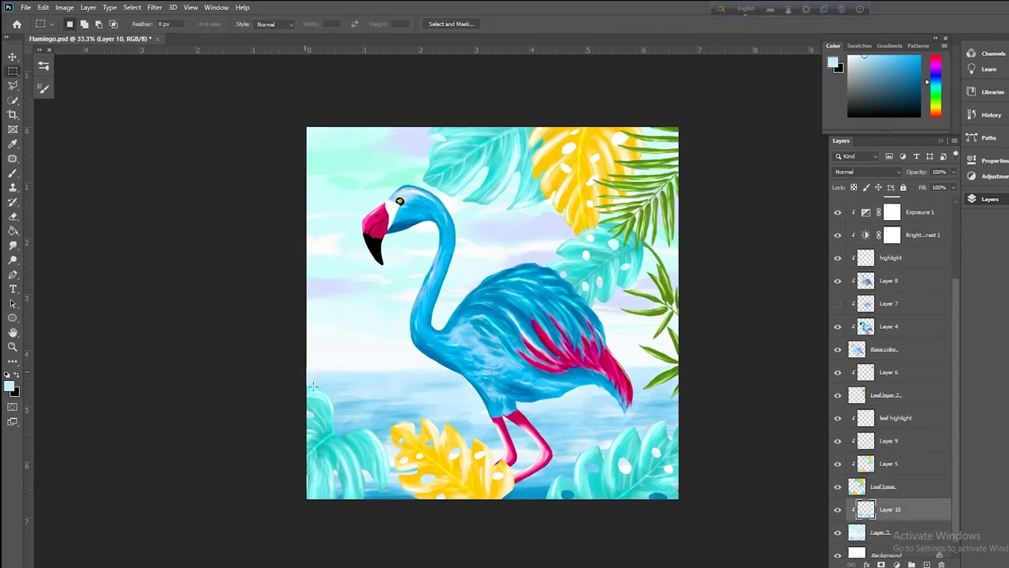
key("v")
key("e")
left_click(881, 533)
key("ctrl+t")
key("Return")
key("ctrl+d")
key("v")
left_click_drag(365, 50, 284, 34)
key("m")
left_click(890, 509)
key("b")
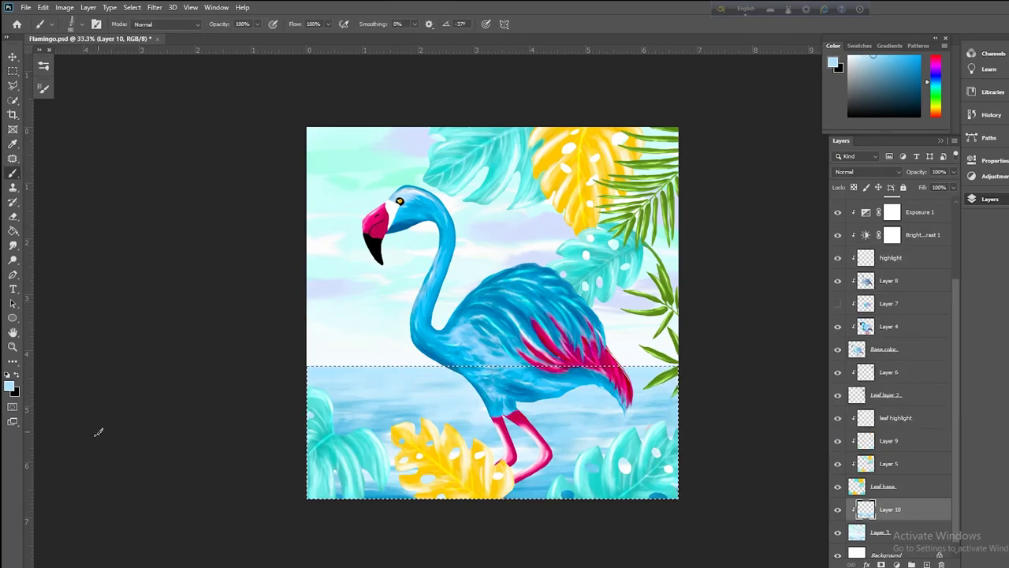
Step: Paint darker blue shading along the bottom of the selected water area, clear the selection and sample a lighter blue
key("ctrl+minus")
key("bracketleft")
key("bracketleft")
key("bracketleft")
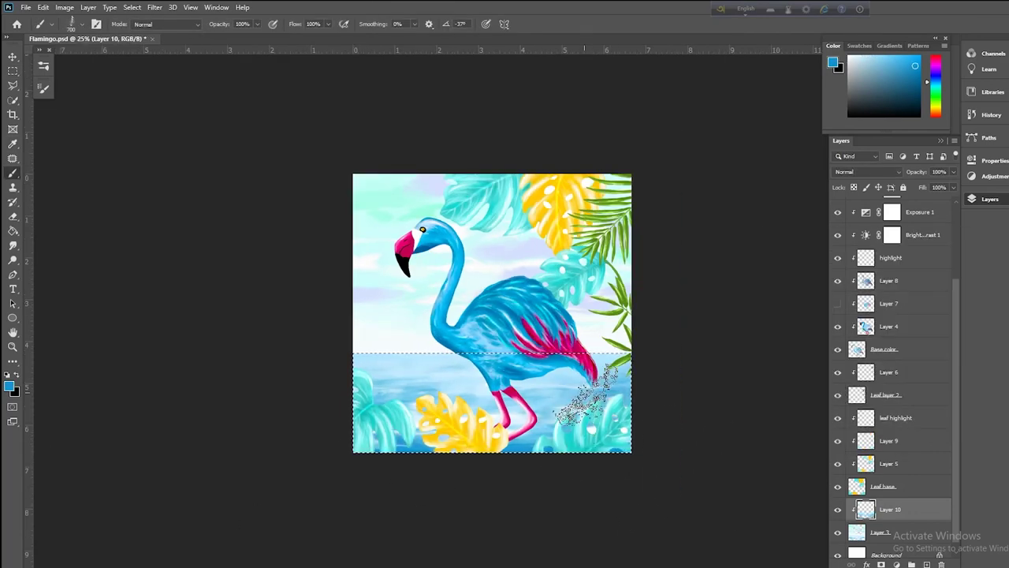
left_click(530, 447, "alt")
mouse_move(562, 447)
left_mouse_down()
mouse_move(653, 448)
mouse_move(506, 473)
mouse_move(536, 460)
mouse_move(467, 480)
left_mouse_up()
key("ctrl+d")
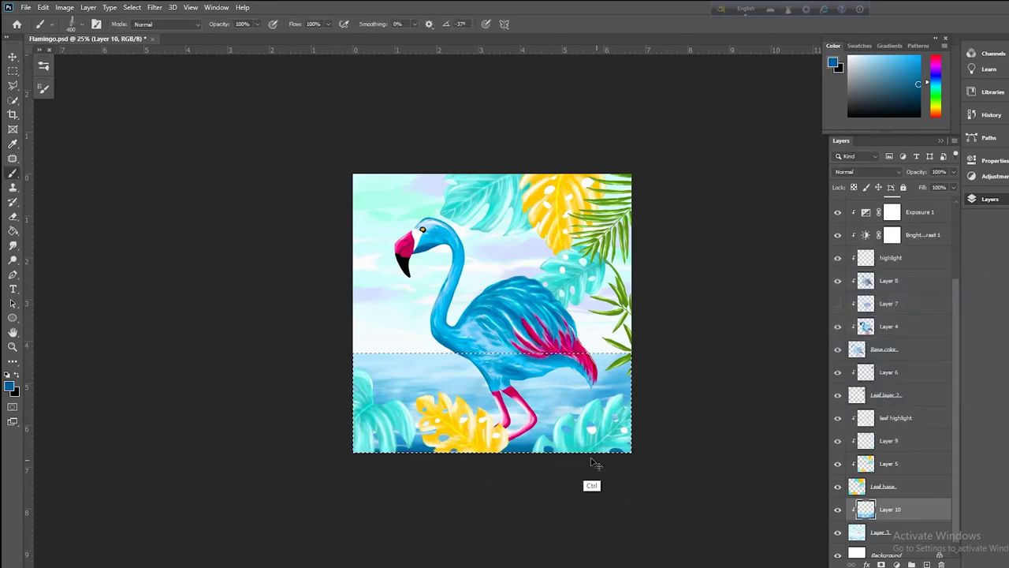
left_click(585, 420, "alt")
key("ctrl+plus")
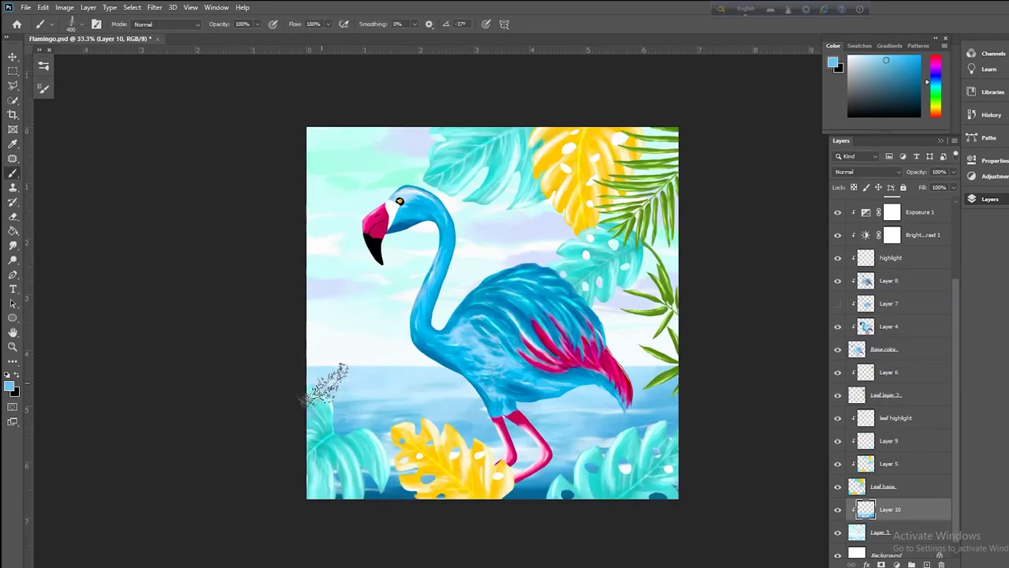
Step: On Layer 3, sample the sky's lavender, choose a slightly more saturated tone and paint cloud strokes with a smaller brush
left_click(877, 538)
left_click(330, 284, "alt")
key("bracketleft")
key("bracketleft")
key("bracketleft")
key("bracketleft")
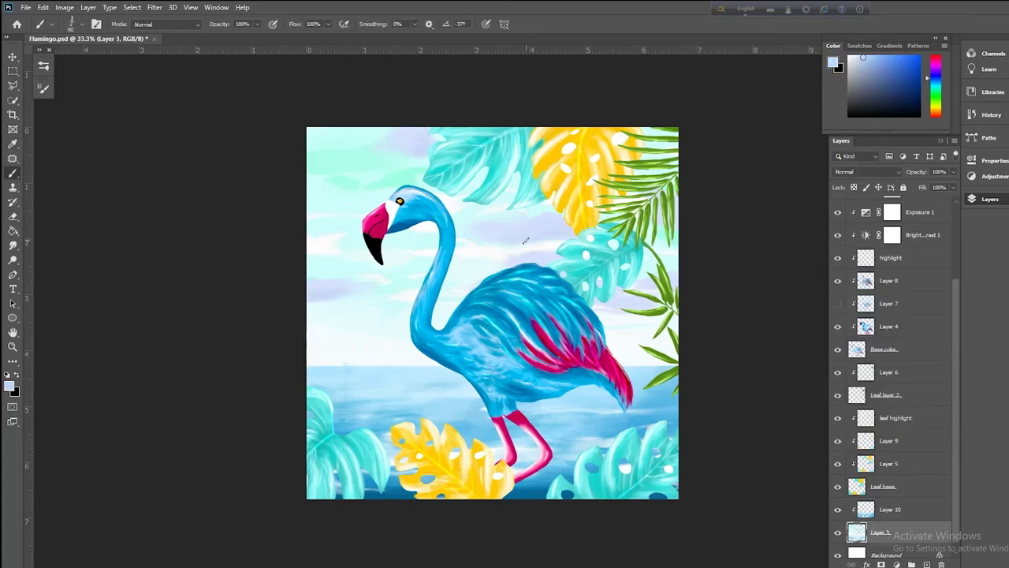
left_click(869, 55)
key("bracketleft")
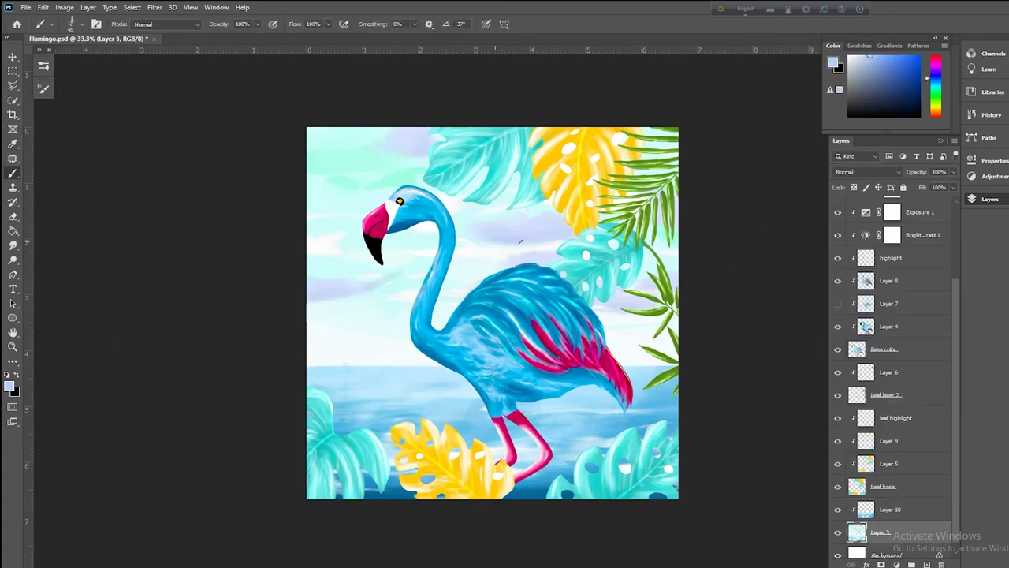
Step: Erase stray paint along the horizon line near the illustration's left edge on Layer 10
key("ctrl+plus")
key("ctrl+plus")
left_click(890, 509)
key("e")
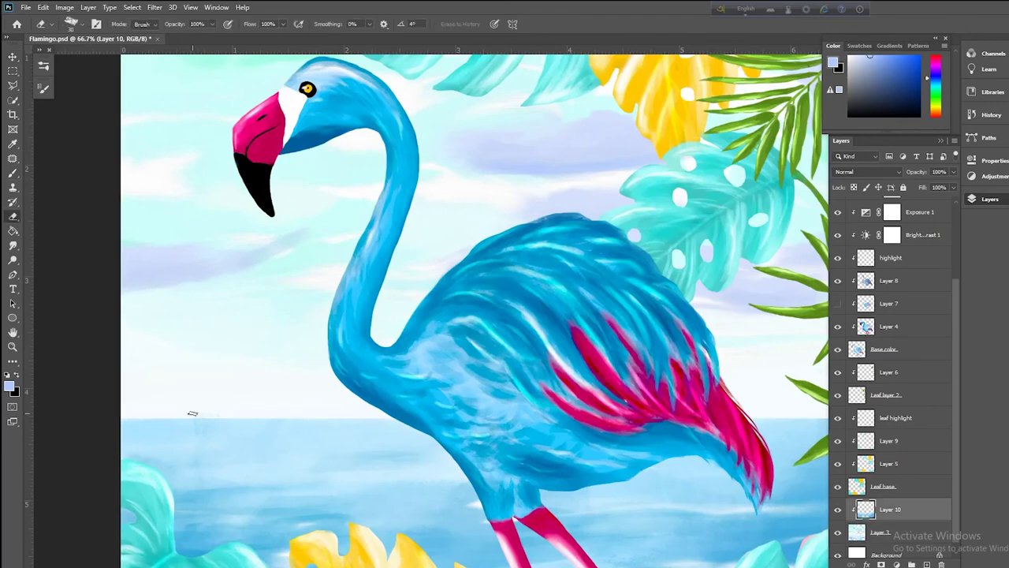
left_click_drag(192, 414, 206, 421)
key("ctrl+minus")
key("ctrl+minus")
Step: Paint a lavender stroke on Layer 3 to extend the cloud below the flamingo's beak
key("alt+bracketleft")
key("b")
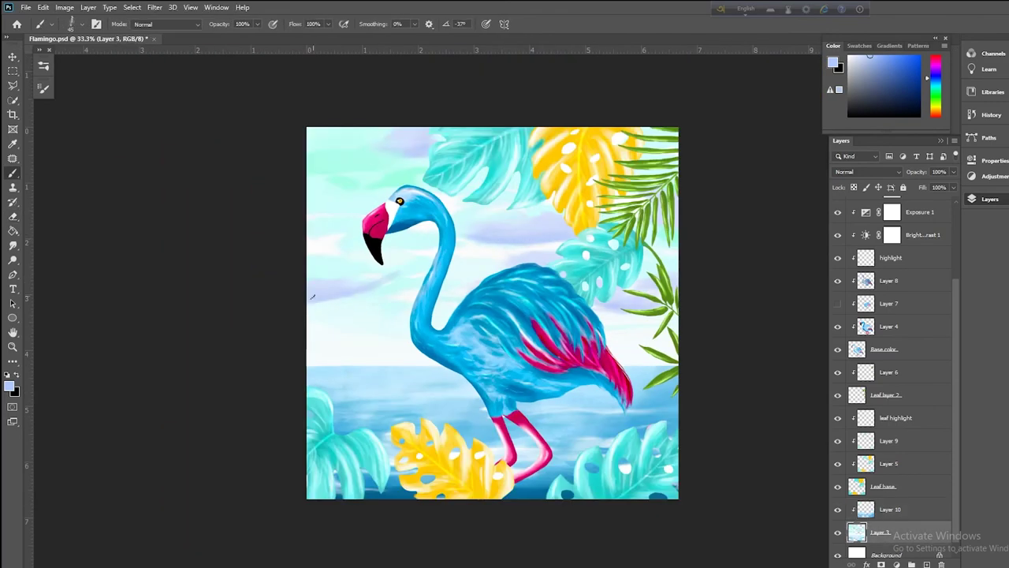
left_click_drag(354, 286, 380, 278)
Step: Set the foreground color to mint green #8ff0d7 for painting the sky
left_click(9, 385)
left_click(921, 342)
left_click(824, 273)
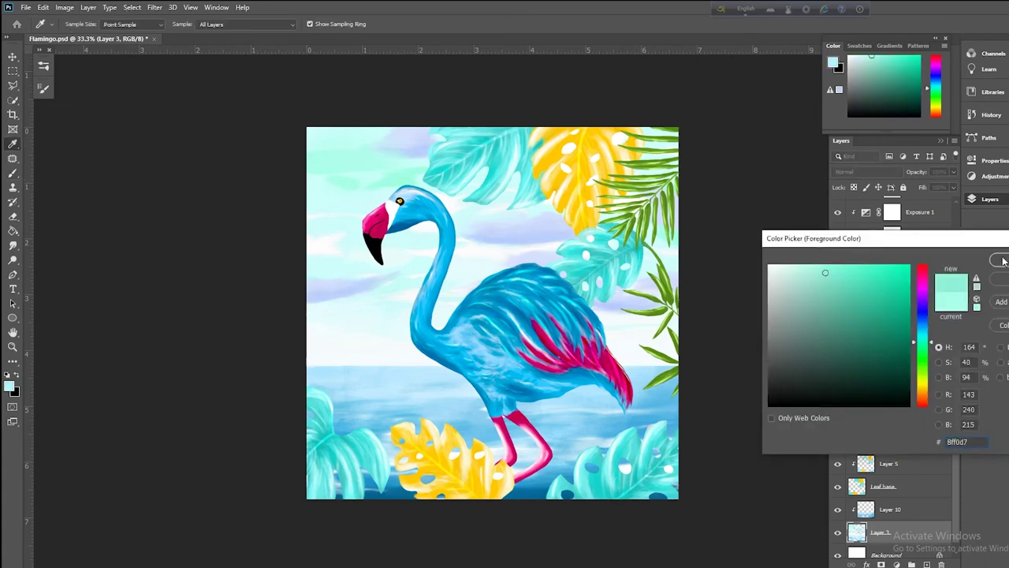
left_click(1001, 260)
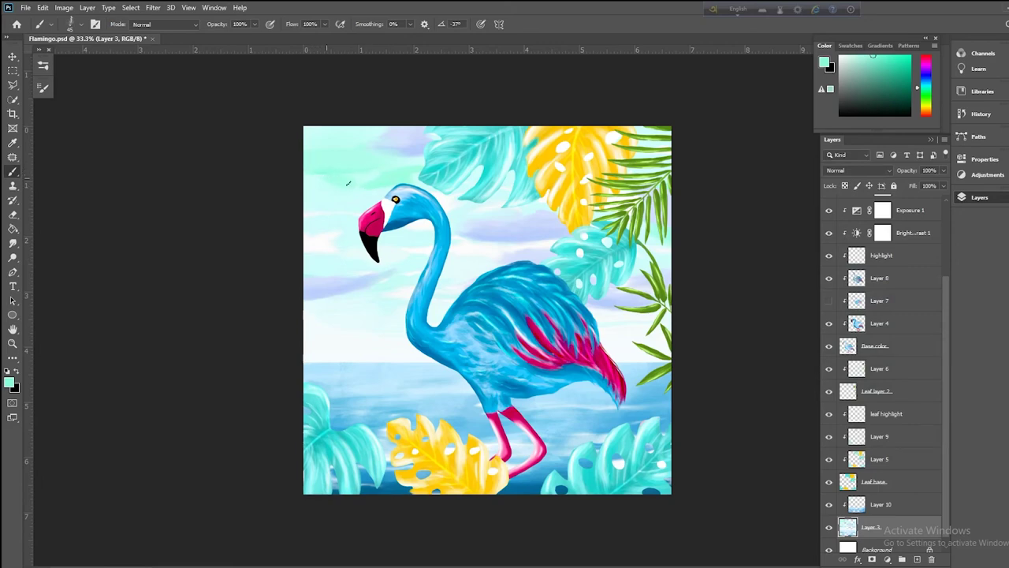
Step: On Layer 10, pick a more saturated mint #4afecf, enlarge the brush and paint strokes beneath the lavender cloud below the flamingo's beak
key("ctrl+plus")
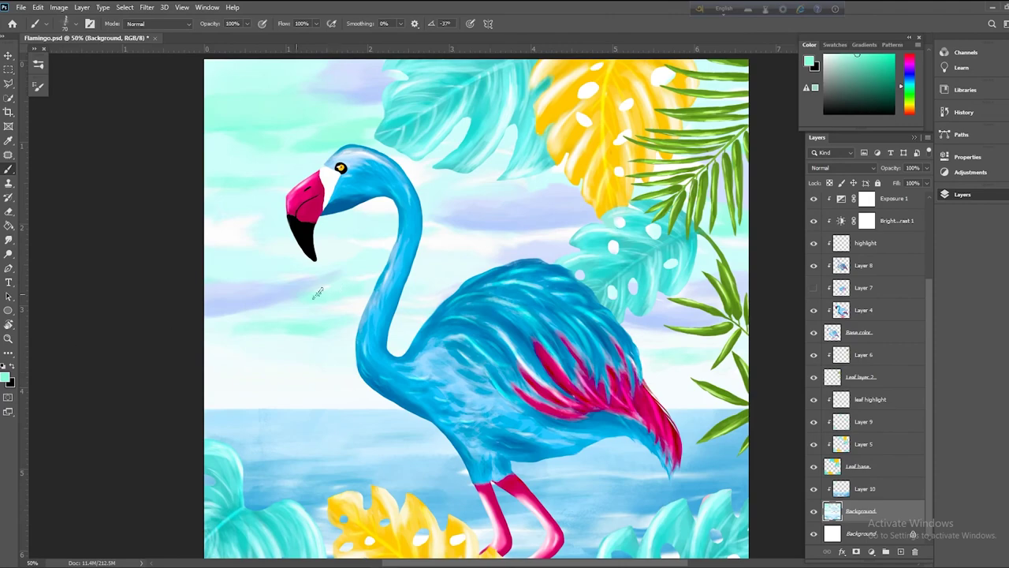
left_click(879, 54)
left_click(874, 489)
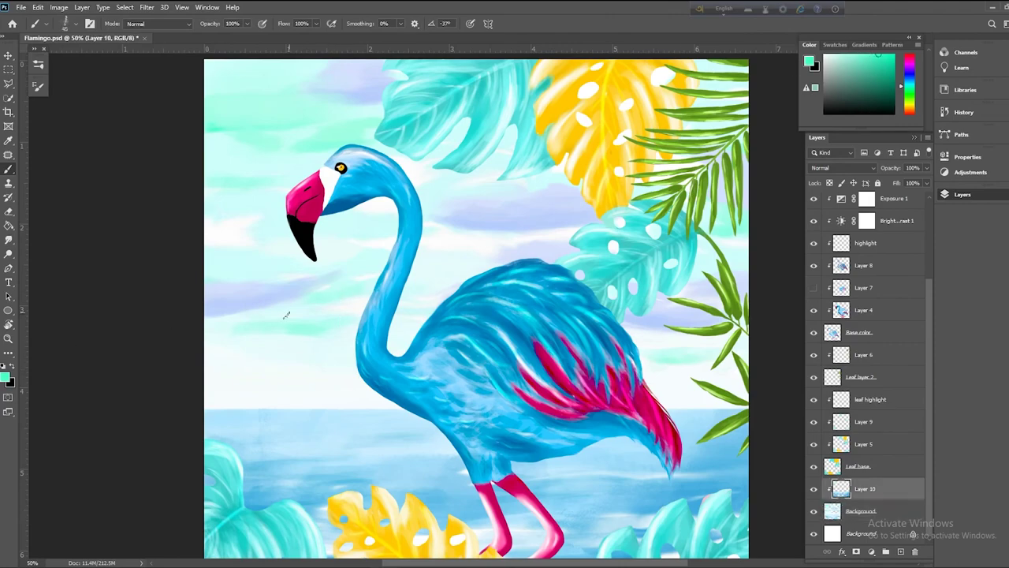
left_click_drag(285, 24, 244, 23)
left_click(332, 23)
key("bracketright")
key("bracketright")
key("bracketright")
key("ctrl+plus")
left_click_drag(276, 332, 384, 380)
left_click_drag(268, 389, 402, 384)
left_click_drag(336, 391, 370, 391)
Step: Adjust the mint foreground color and paint more green strokes under the lavender cloud and in the sky's upper-left corner
left_click(5, 377)
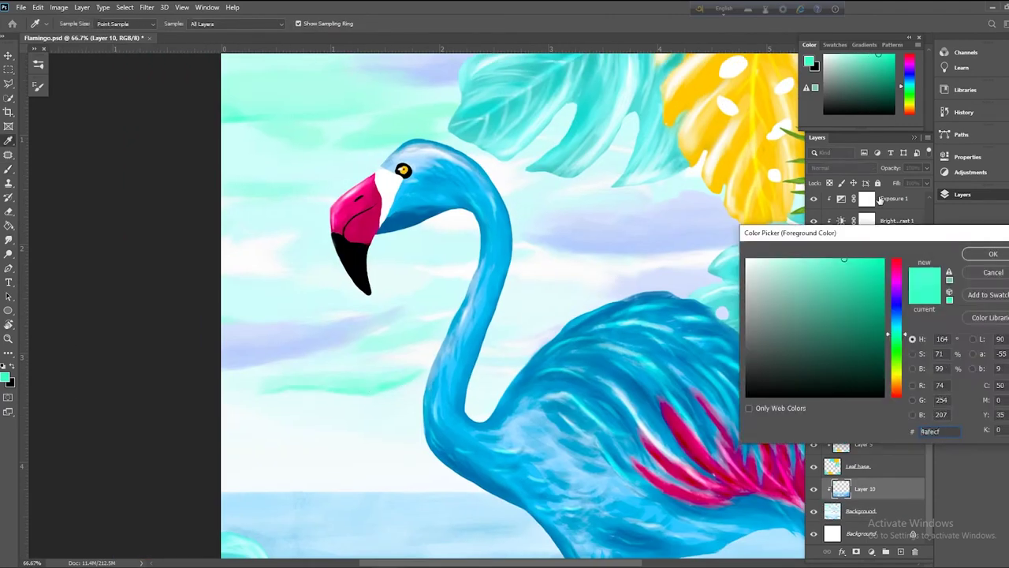
left_click(832, 261)
left_click(986, 252)
left_click_drag(238, 381, 276, 391)
left_click(8, 240)
left_click_drag(329, 190, 279, 328)
left_click_drag(470, 484, 348, 286)
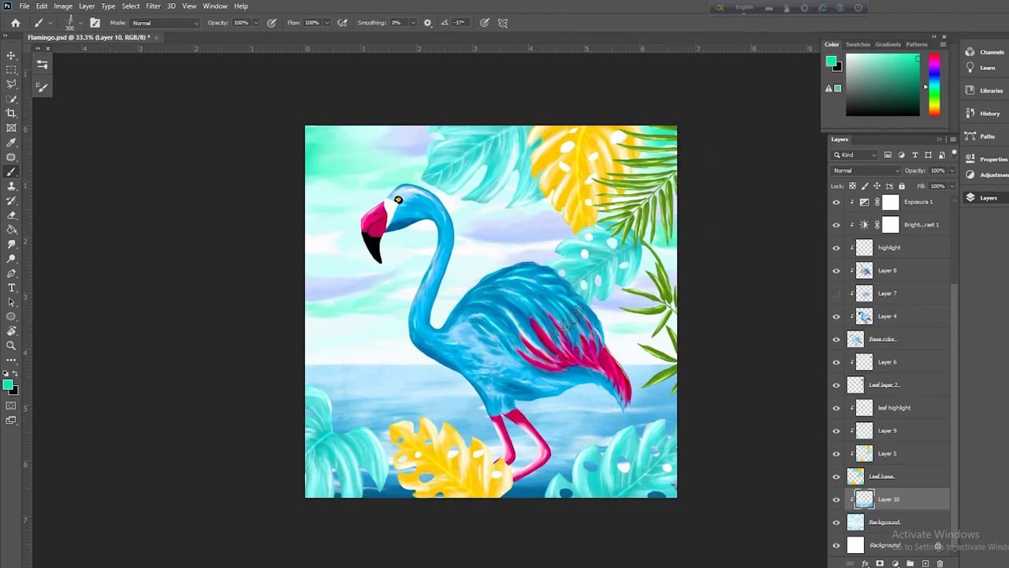
Step: Set the foreground color to a darker green #03dda1
left_click(7, 385)
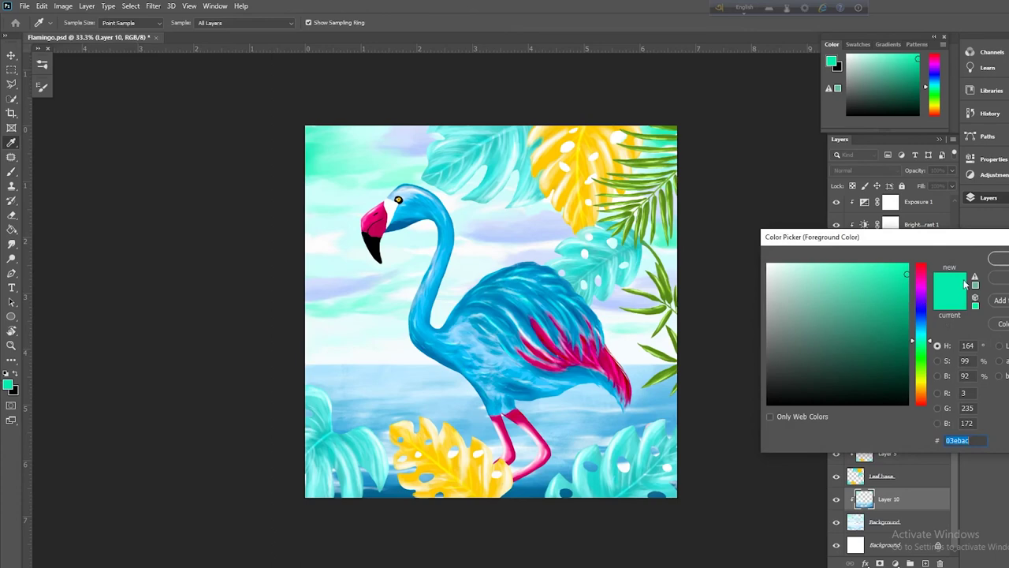
left_click_drag(911, 296, 908, 282)
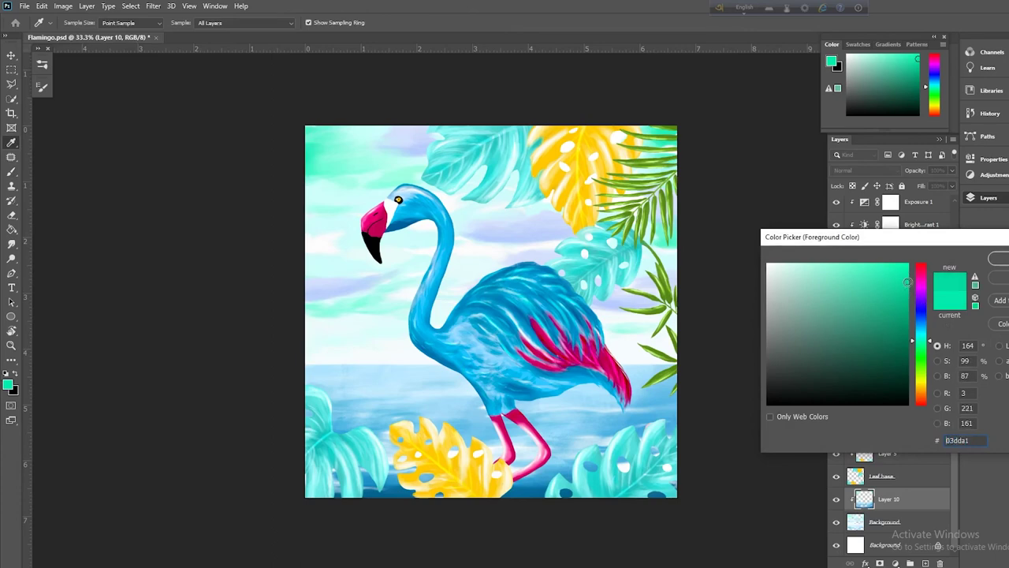
left_click(995, 260)
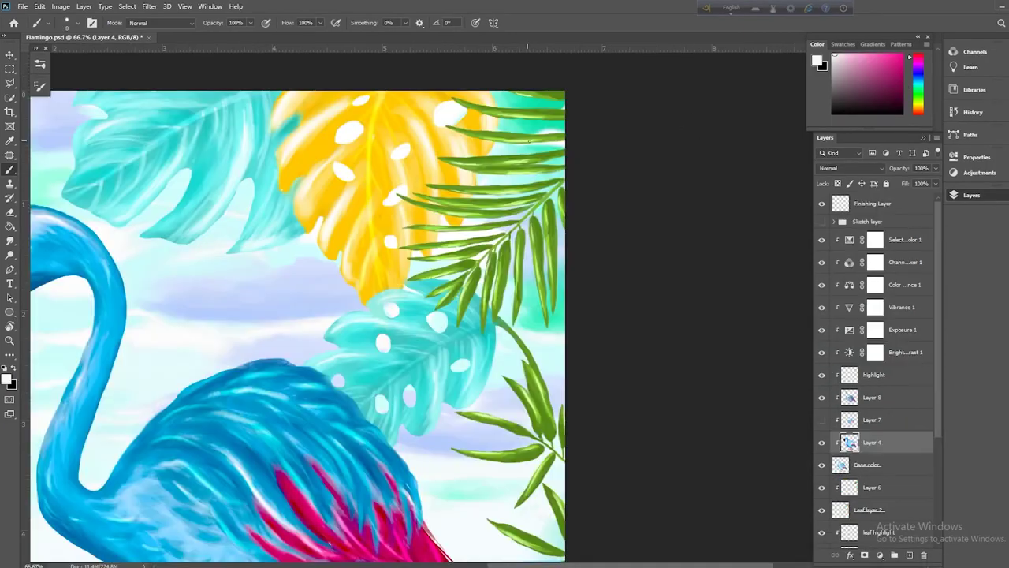
Step: Show and hide the Sketch layer group to compare the painting with and without its outlines
left_click_drag(488, 278, 574, 186)
key("ctrl+minus")
key("ctrl+minus")
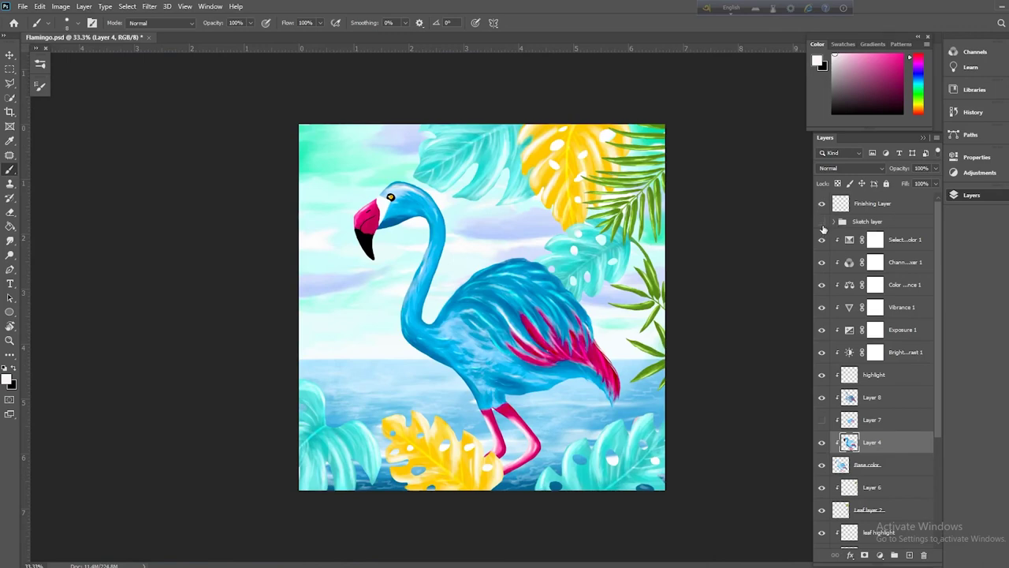
left_click(822, 223)
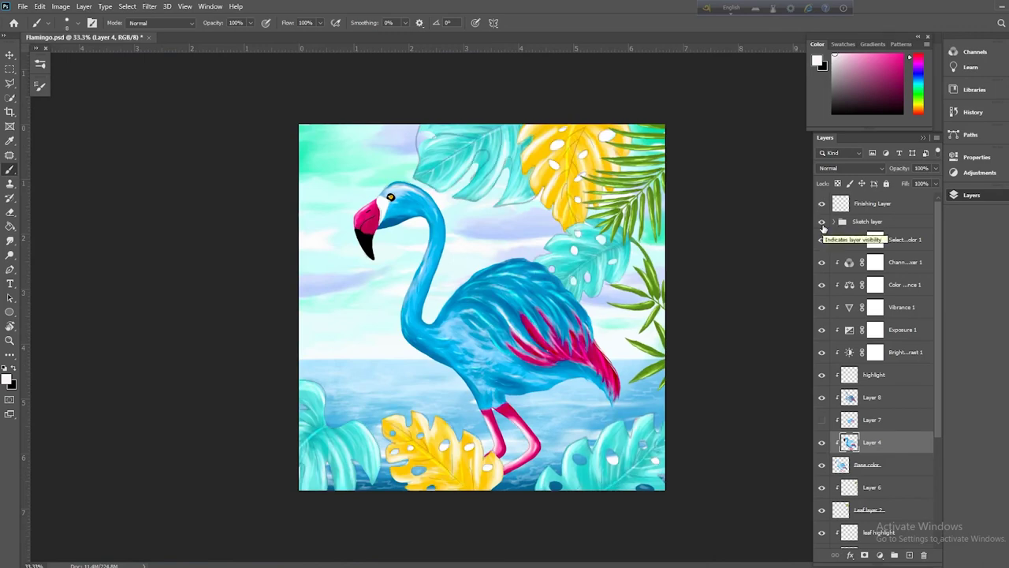
left_click(822, 223)
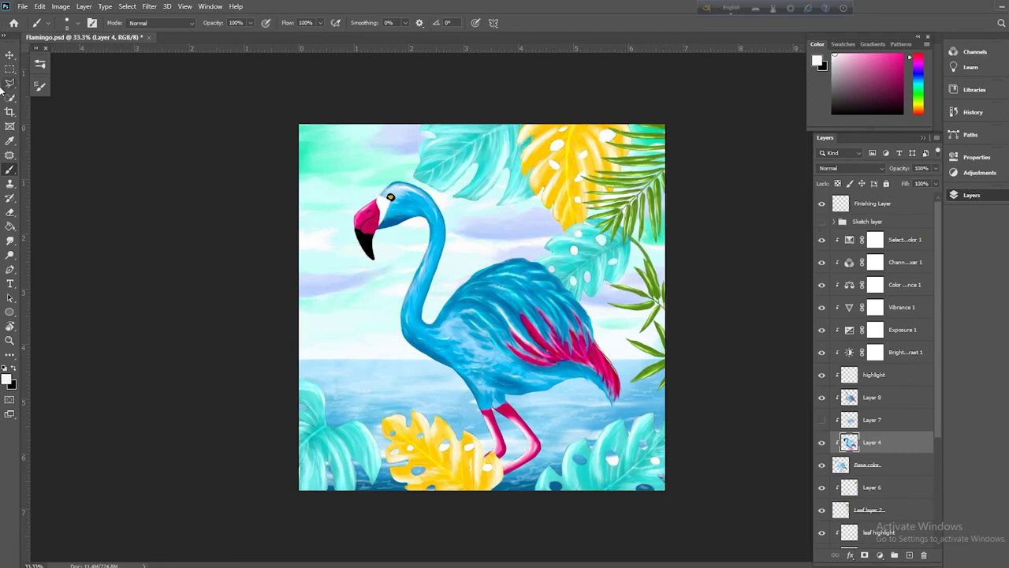
left_click(10, 55)
left_click(124, 181)
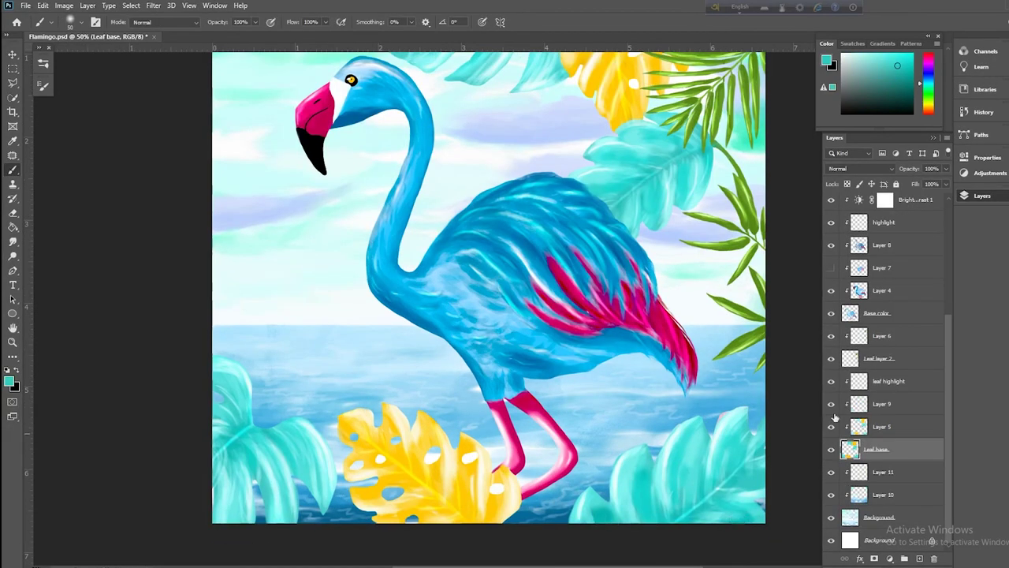
Step: On the Leaf base layer, sample the yellow tones and paint over the holes in the lower yellow leaf
key("alt+bracketright")
left_click(877, 449)
left_click(410, 490, "alt")
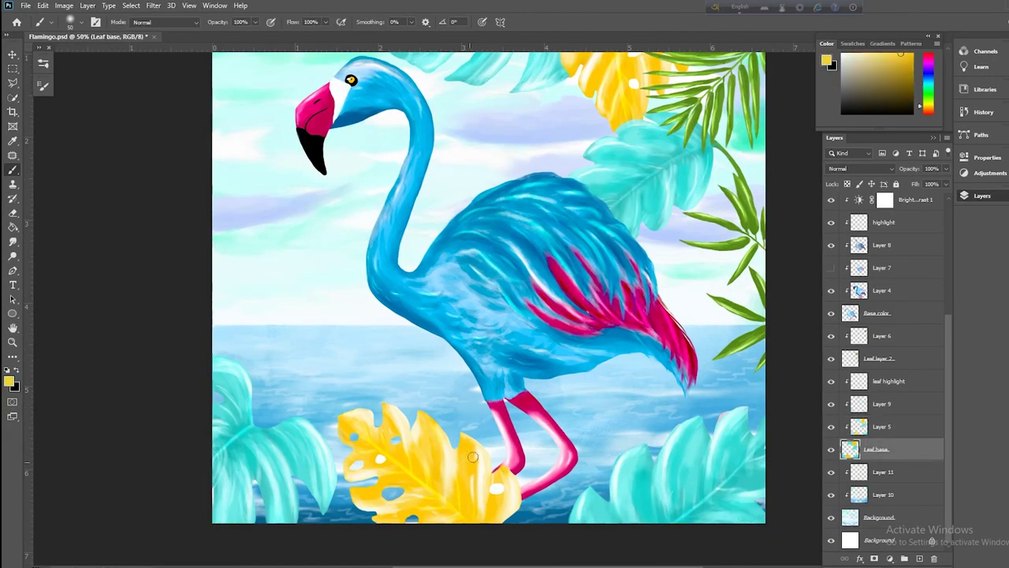
left_click_drag(491, 489, 502, 488)
left_click_drag(385, 494, 400, 492)
left_click_drag(406, 519, 417, 519)
left_click(399, 460, "alt")
mouse_move(376, 459)
left_mouse_down()
mouse_move(396, 438)
mouse_move(357, 438)
left_mouse_up()
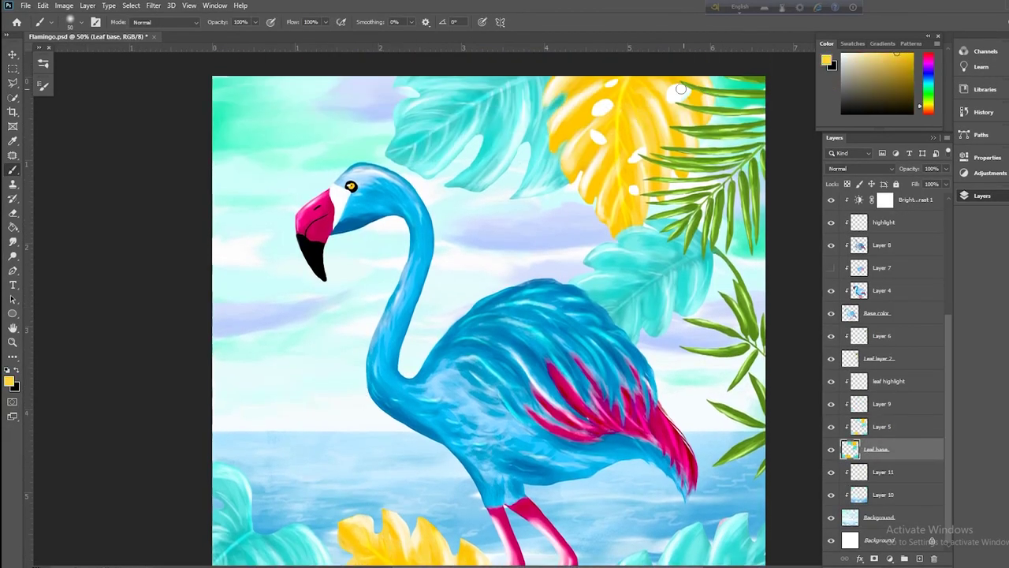
Step: Activate the leaf highlight layer, switch to a textured brush and sample pale aqua from the leaf behind the flamingo
key("alt+bracketright")
key("alt+bracketright")
key("alt+bracketright")
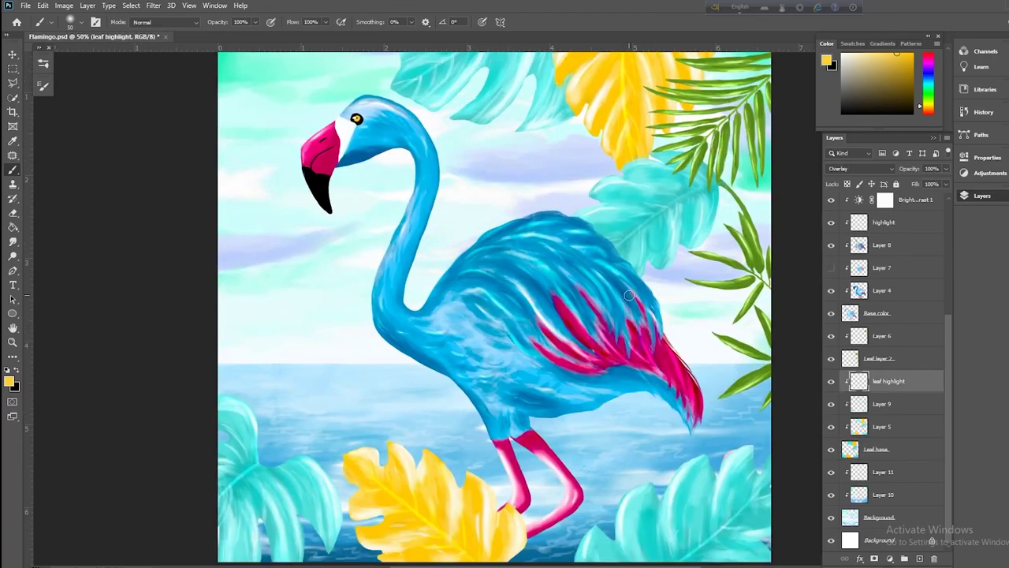
left_click(82, 22)
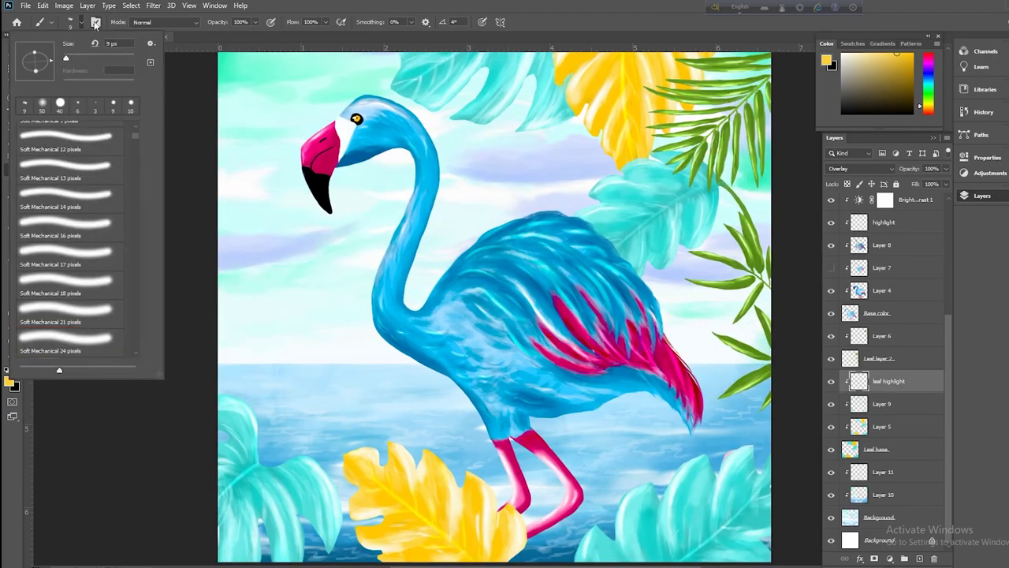
left_click(56, 103)
left_click(478, 479, "alt")
left_click(699, 211, "alt")
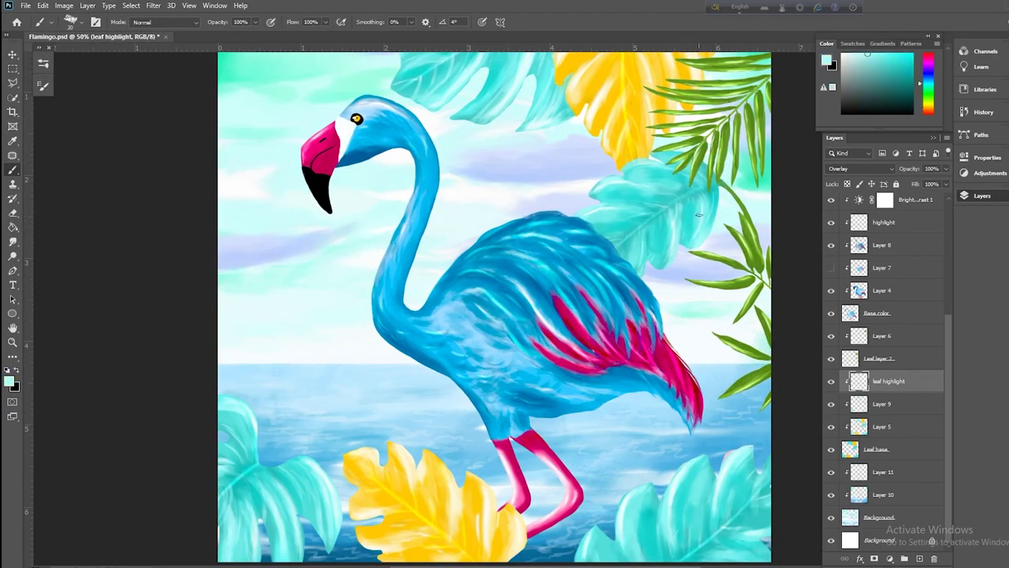
Step: Paint pale highlight strokes on the aqua leaves at both lower corners of the illustration, on the leaf highlight layer
key("ctrl+minus")
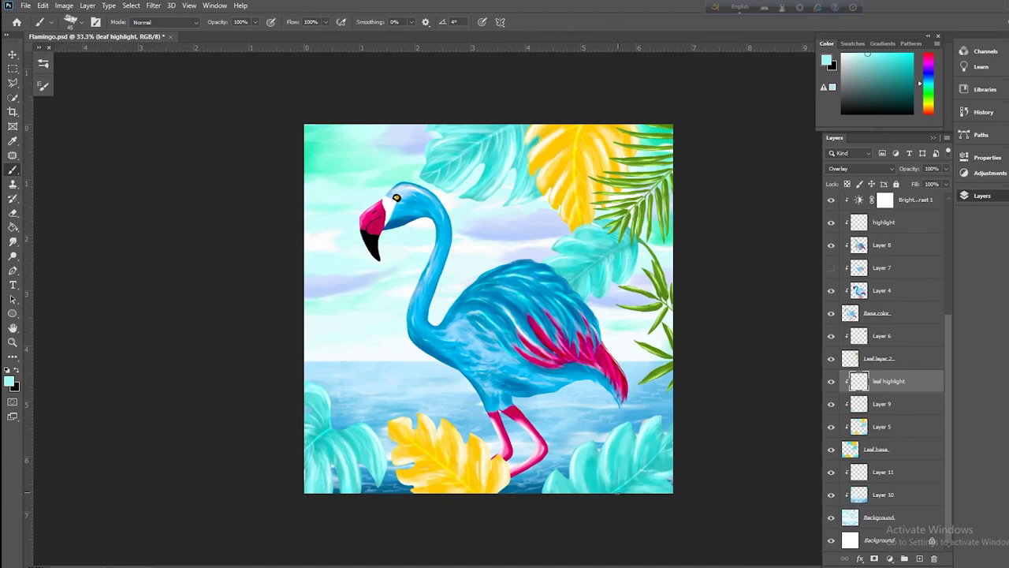
key("ctrl+plus")
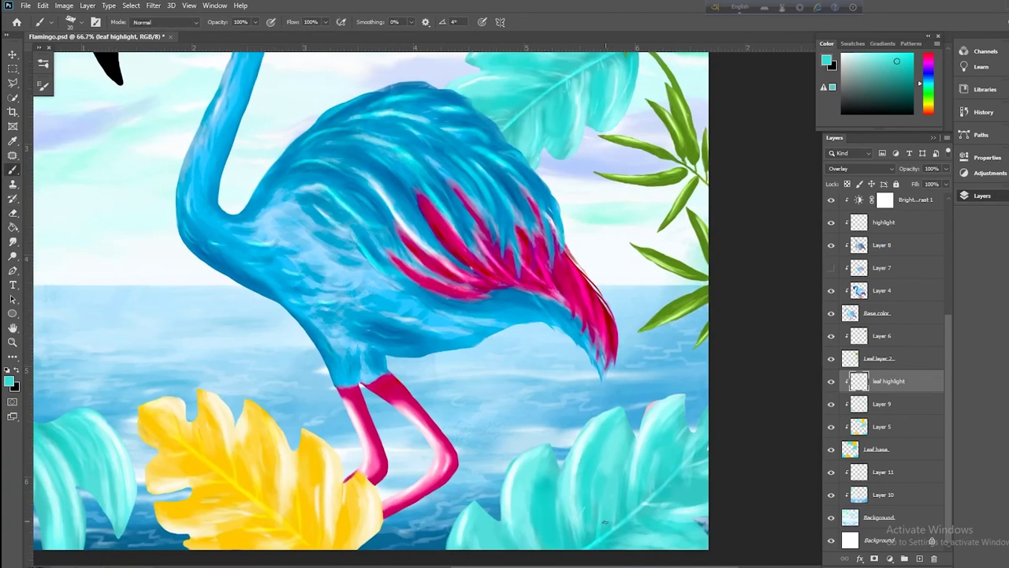
scroll(605, 522, "down", 3)
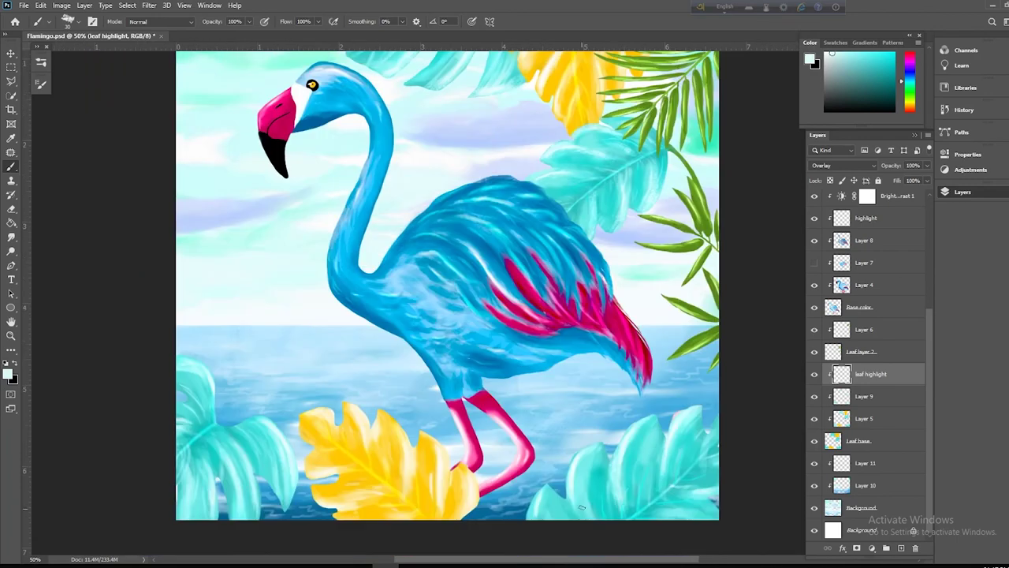
mouse_move(582, 507)
left_mouse_down()
mouse_move(575, 485)
mouse_move(530, 515)
left_mouse_up()
left_click_drag(718, 513, 688, 519)
left_click_drag(261, 418, 273, 422)
left_click_drag(257, 484, 260, 502)
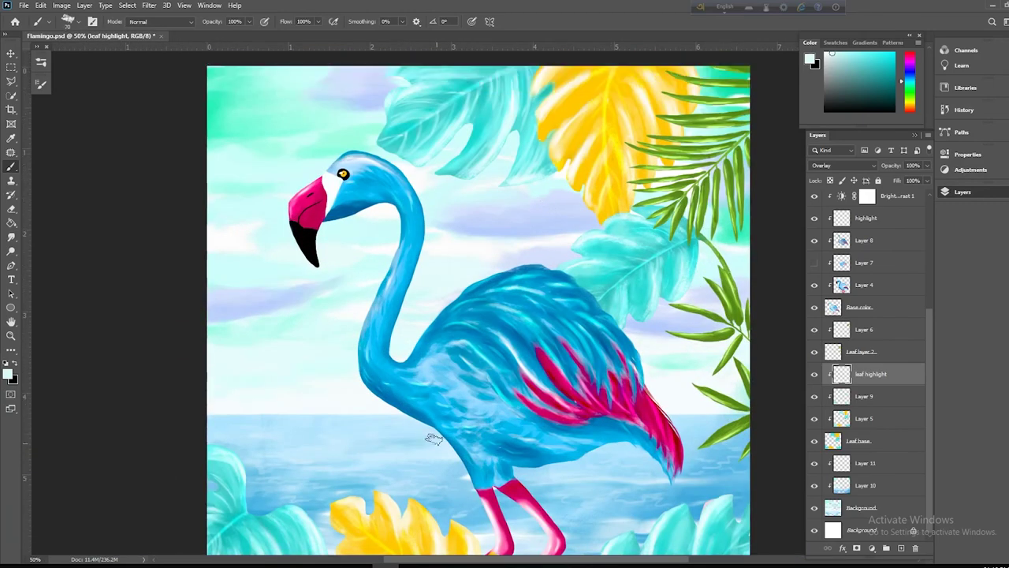
Step: Try selecting the flamingo's Layer 8 from the canvas, then clear the layer selection with the Move tool
key("v")
left_click(418, 393)
key("b")
key("ctrl+minus")
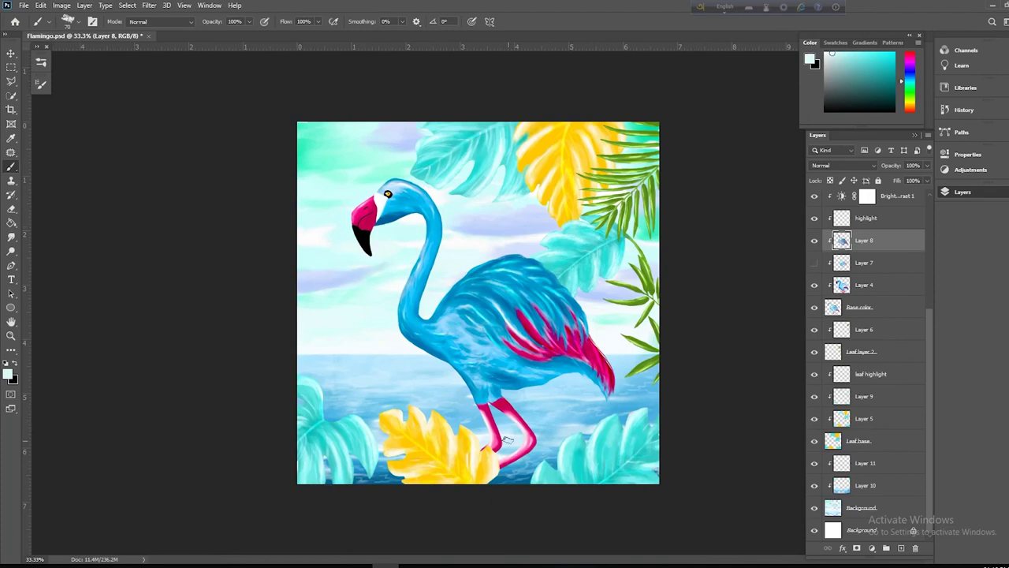
key("v")
left_click(719, 344)
key("b")
left_click(614, 443)
key("Return")
key("v")
left_click(607, 459)
key("b")
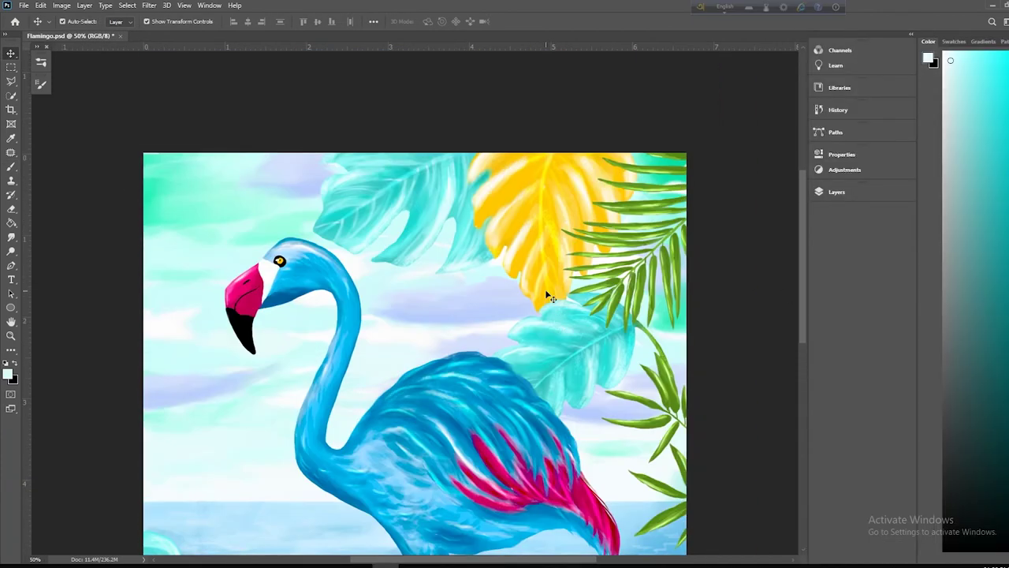
Step: Examine the finished flamingo illustration closely and as a whole, checking the sky, leaves, bird and water
scroll(324, 488, "up", 2)
scroll(324, 489, "down", 1)
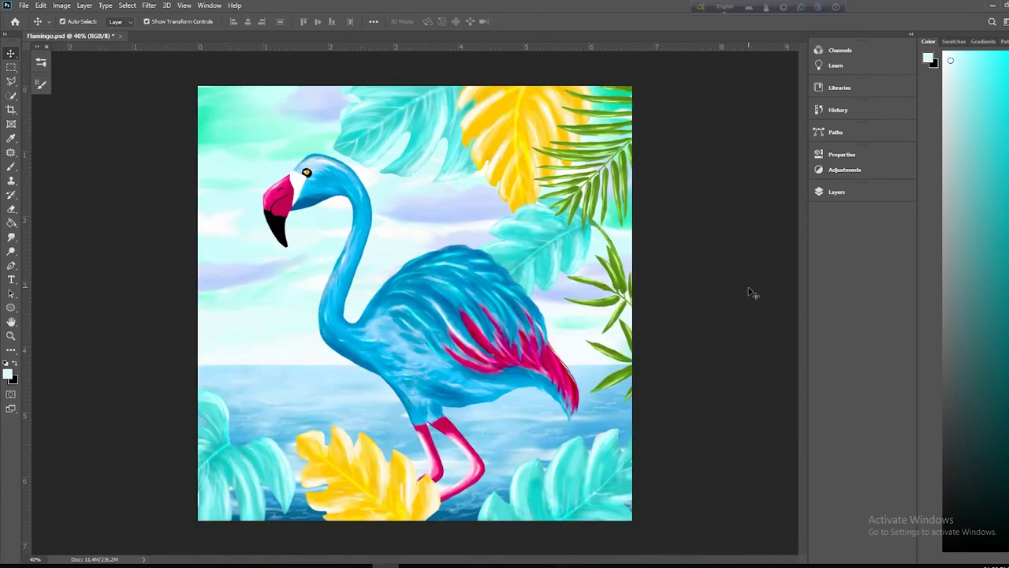
key("ctrl+minus")
key("ctrl+minus")
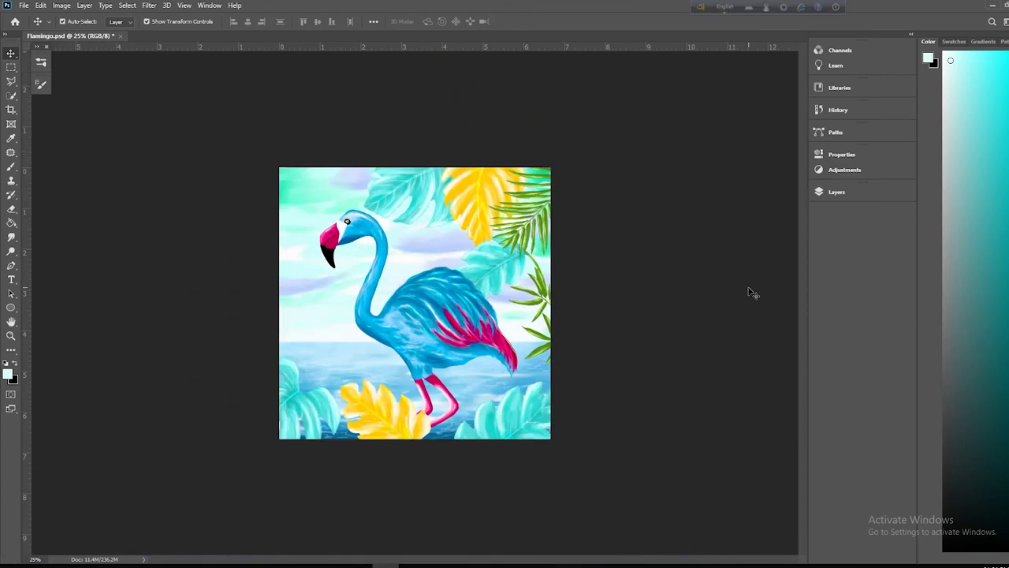
key("ctrl+plus")
key("ctrl+plus")
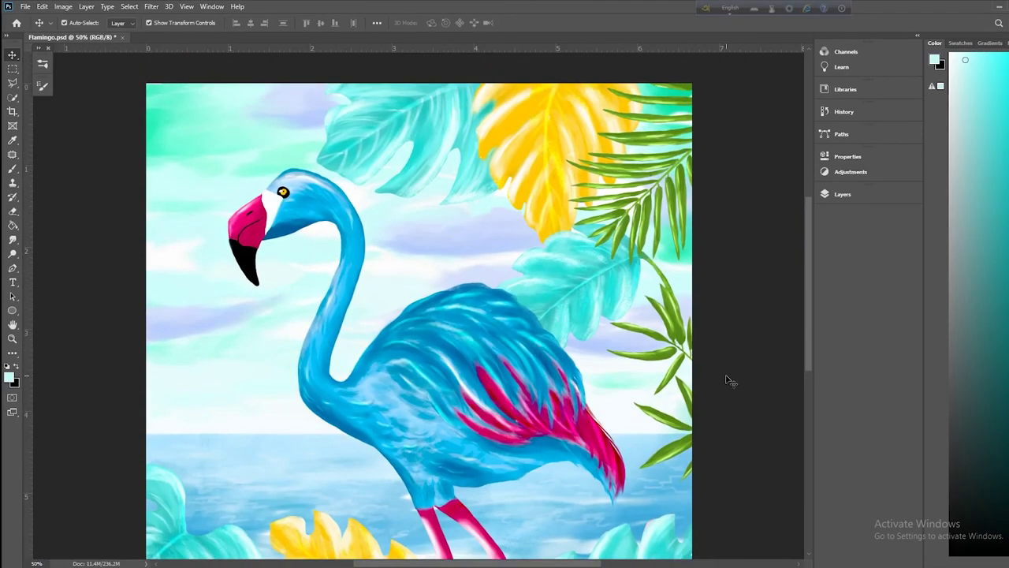
scroll(729, 381, "down", 1)
scroll(729, 381, "up", 1)
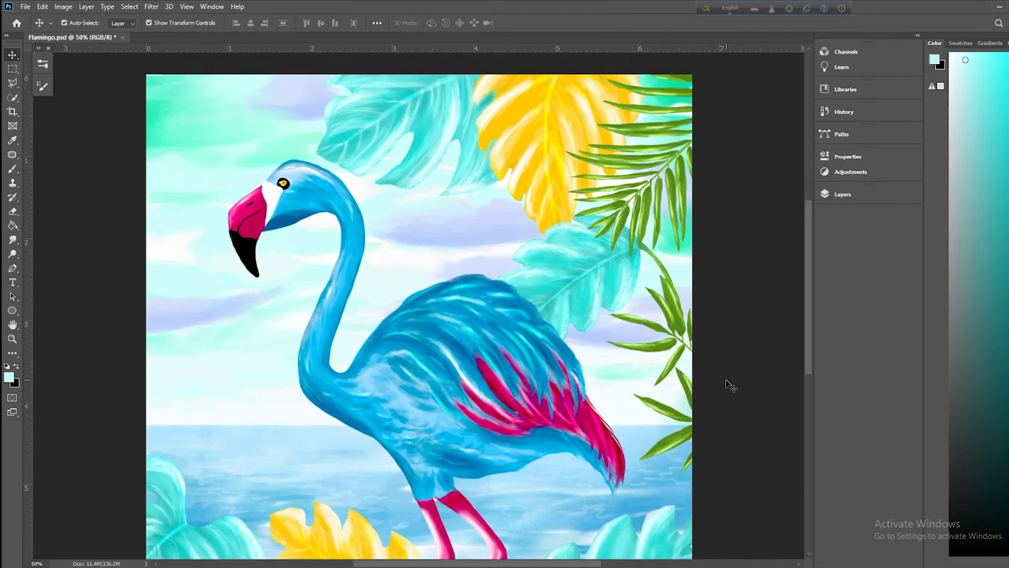
scroll(729, 385, "down", 4)
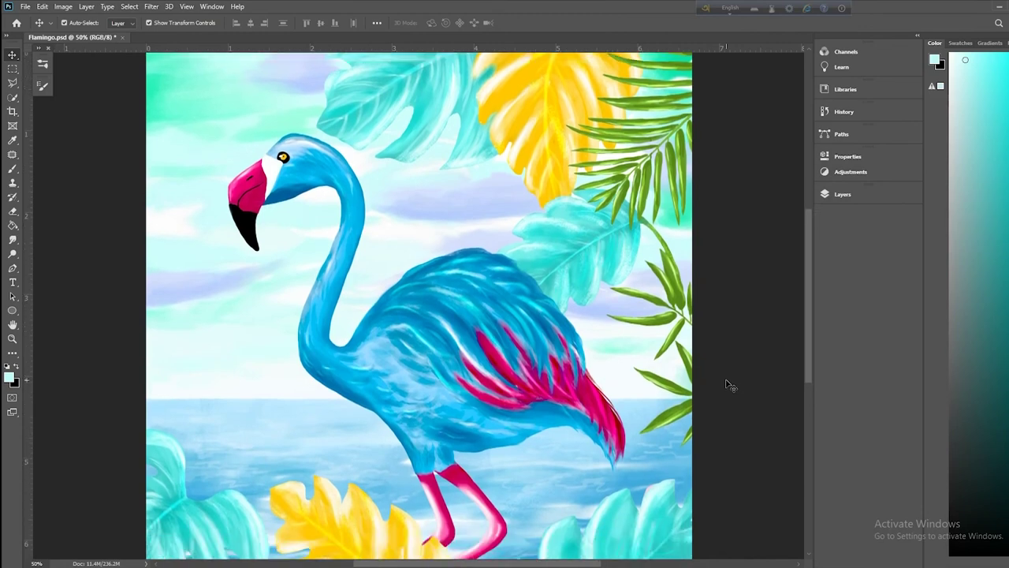
scroll(729, 385, "up", 1)
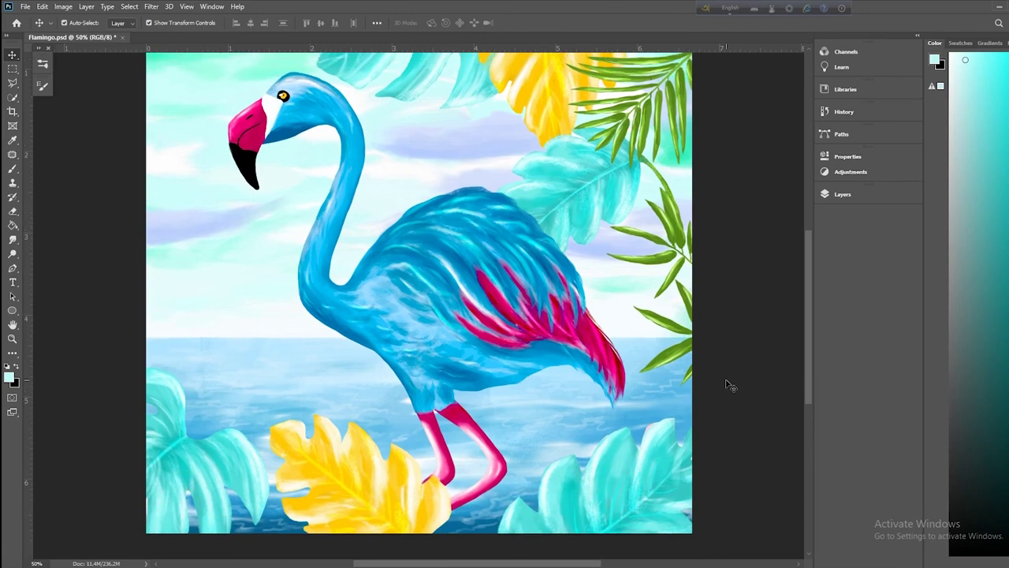
key("ctrl+minus")
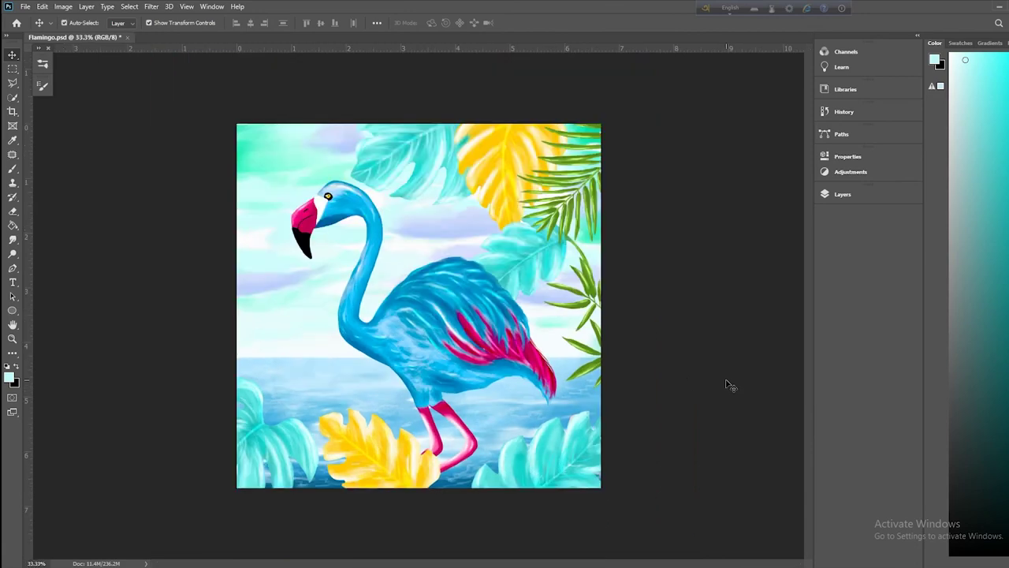